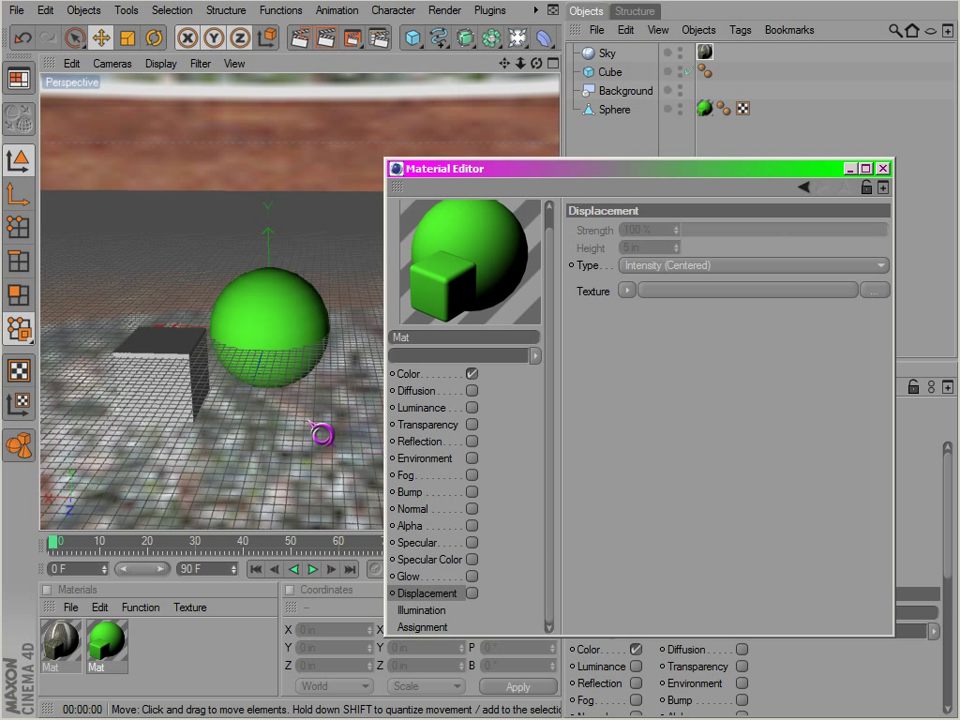
Enable the Displacement channel of the green material and load a Noise shader as its texture.
{"action": "scroll", "coordinate": [294, 437], "scroll_direction": "up", "scroll_amount": 5}
{"action": "middle_click_drag", "start_coordinate": [256, 403], "coordinate": [539, 445], "text": "alt"}
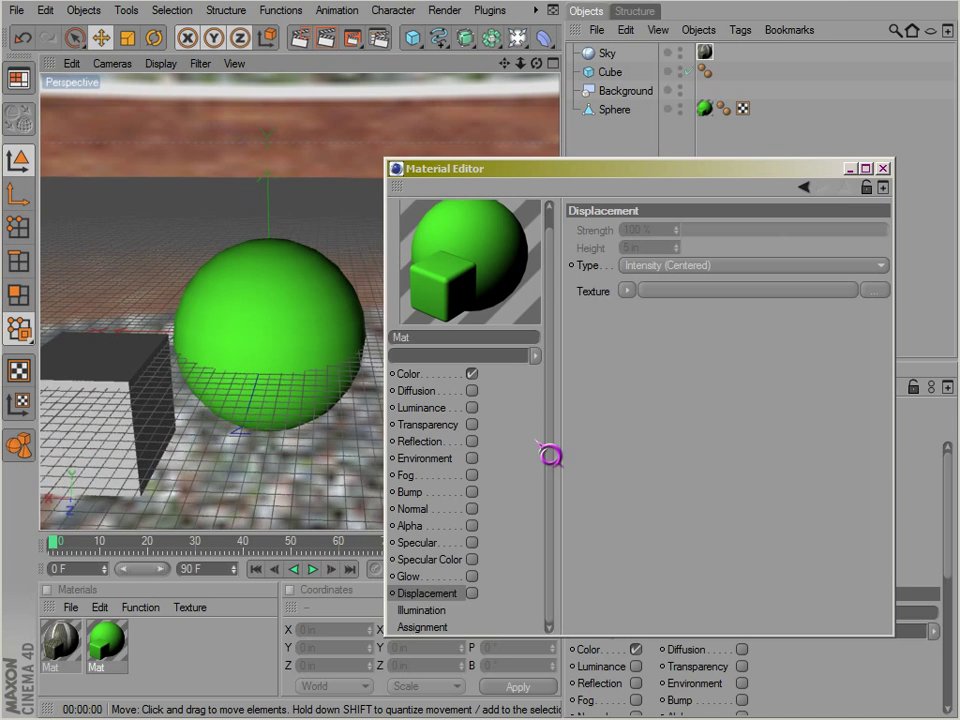
{"action": "left_click_drag", "start_coordinate": [263, 373], "coordinate": [551, 452], "text": "alt"}
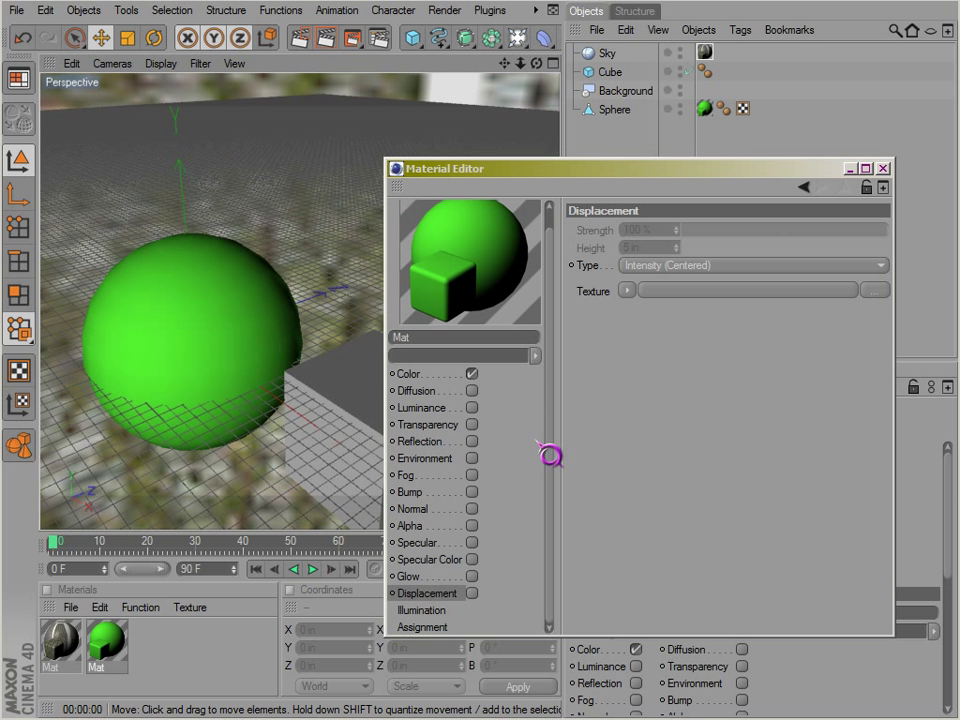
{"action": "left_click", "coordinate": [468, 594]}
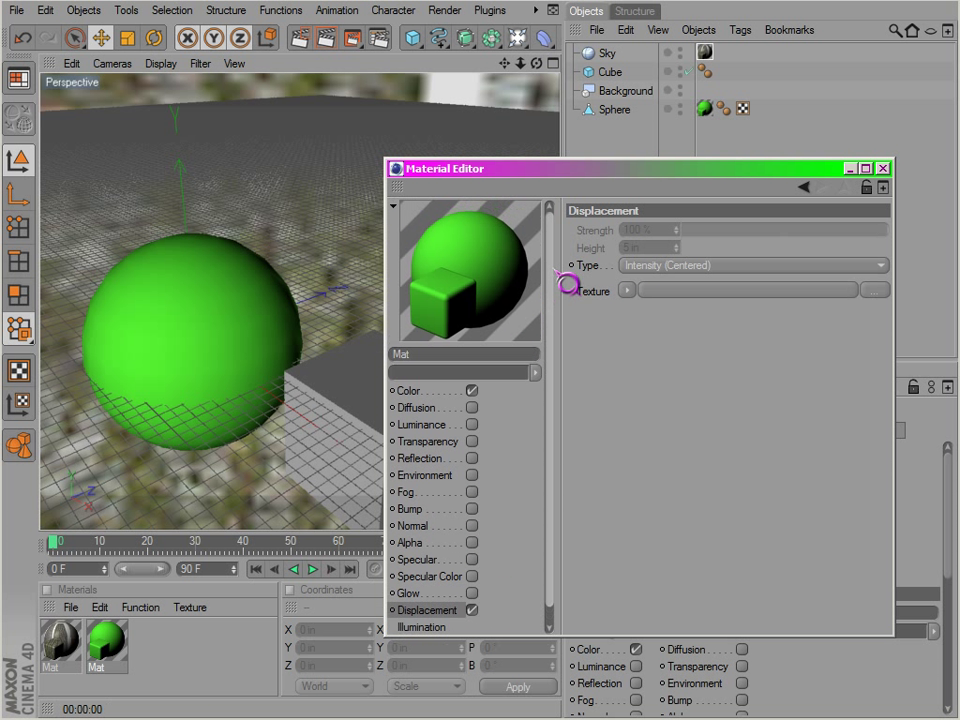
{"action": "left_click", "coordinate": [627, 290]}
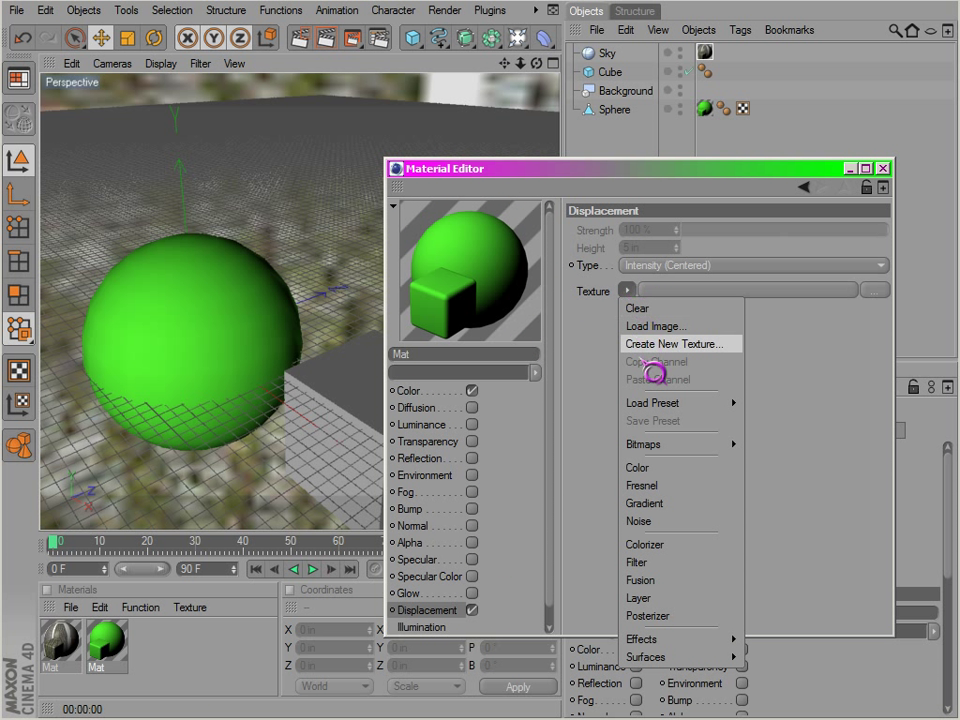
{"action": "left_click", "coordinate": [652, 526]}
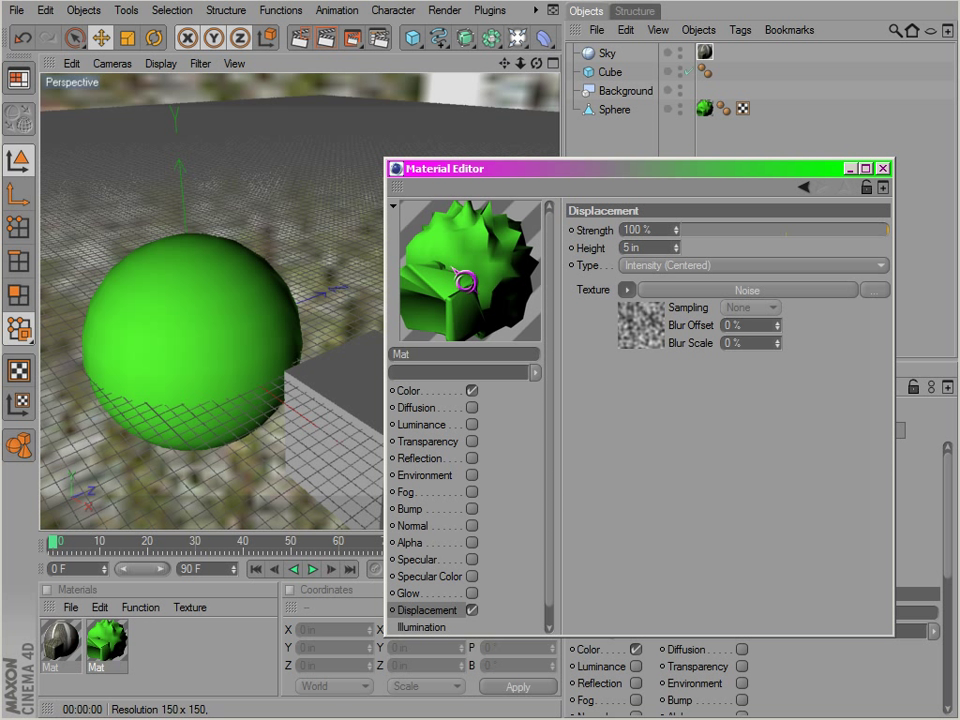
Render the viewport to examine the noise displacement on the sphere.
{"action": "left_click", "coordinate": [109, 640]}
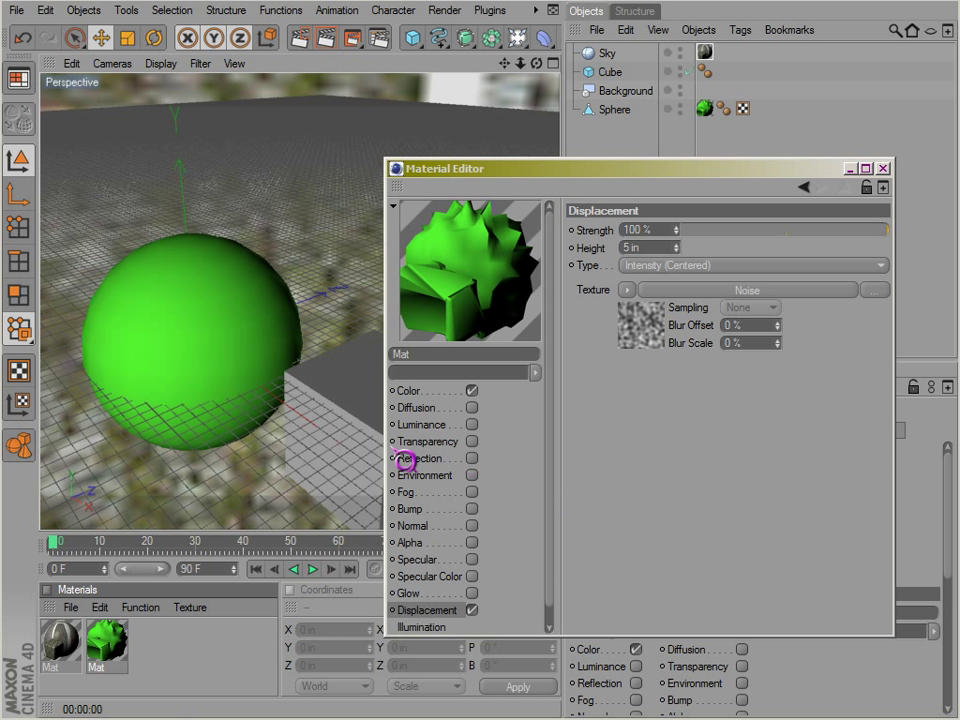
{"action": "mouse_move", "coordinate": [186, 374]}
{"action": "left_mouse_down", "text": "alt"}
{"action": "mouse_move", "coordinate": [538, 442]}
{"action": "mouse_move", "coordinate": [187, 375]}
{"action": "left_mouse_up", "text": "alt"}
{"action": "key", "text": "ctrl+r"}
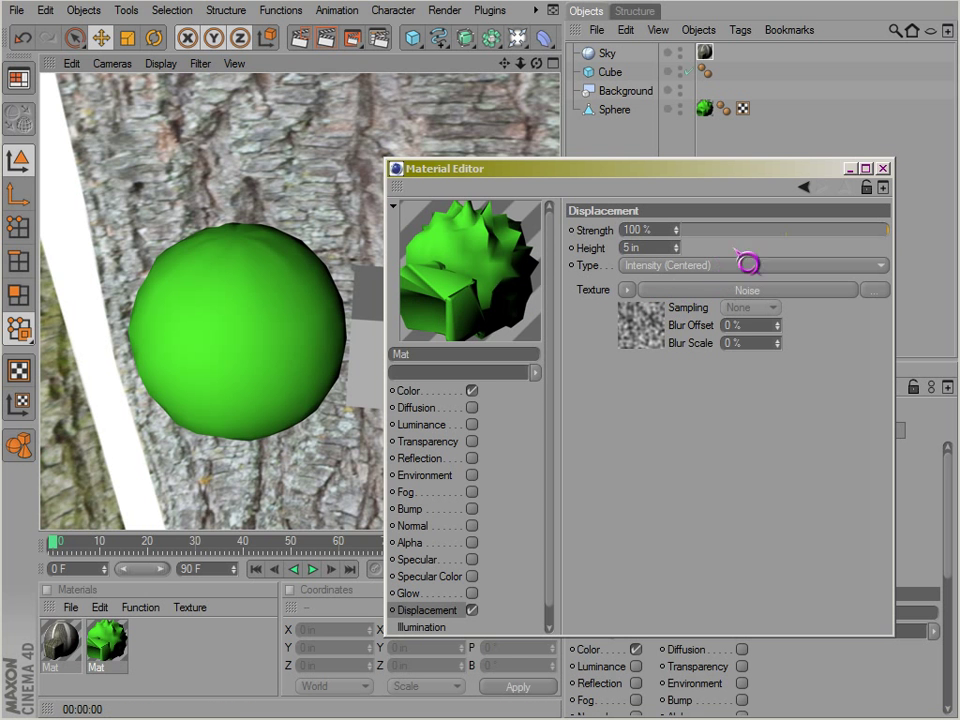
Set the displacement height to 23 in and render the sphere in the viewport.
{"action": "left_click_drag", "start_coordinate": [681, 252], "coordinate": [679, 247]}
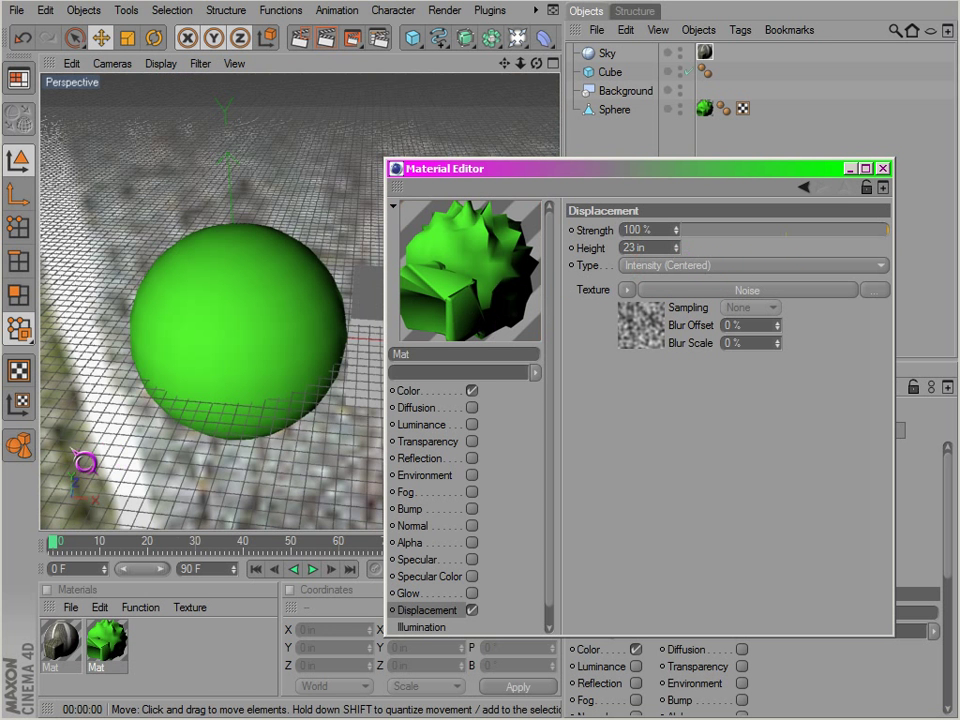
{"action": "left_click_drag", "start_coordinate": [264, 348], "coordinate": [245, 380], "text": "alt"}
{"action": "key", "text": "ctrl+r"}
{"action": "key", "text": "ctrl+r"}
{"action": "key", "text": "ctrl+r"}
{"action": "key", "text": "ctrl+r"}
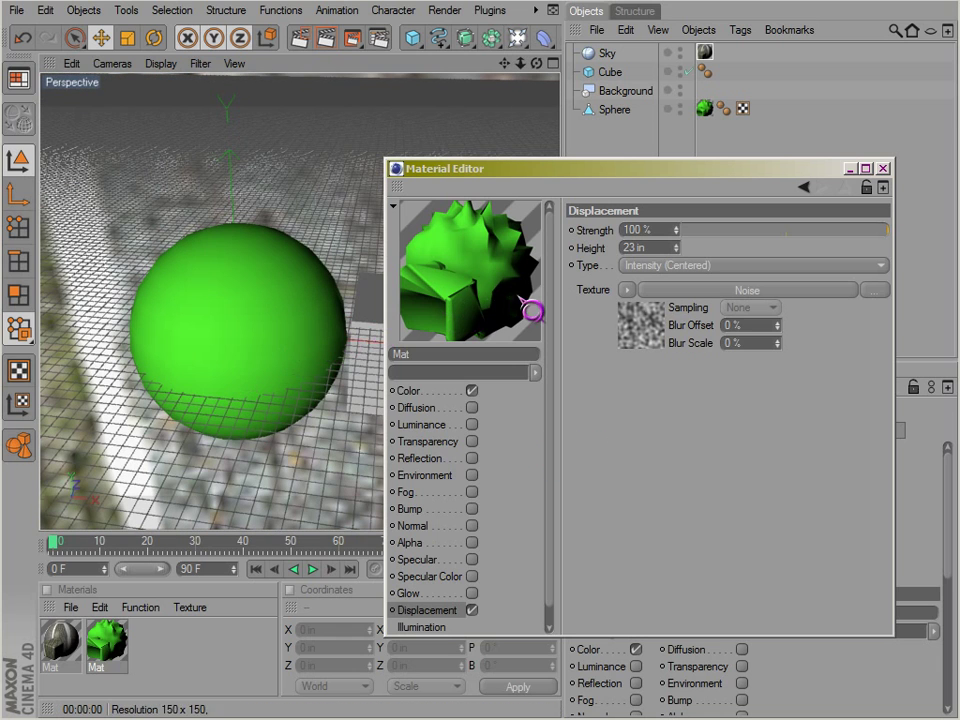
Set the displacement noise's Global Scale to 45 % and render the sphere from several angles.
{"action": "left_click", "coordinate": [637, 310]}
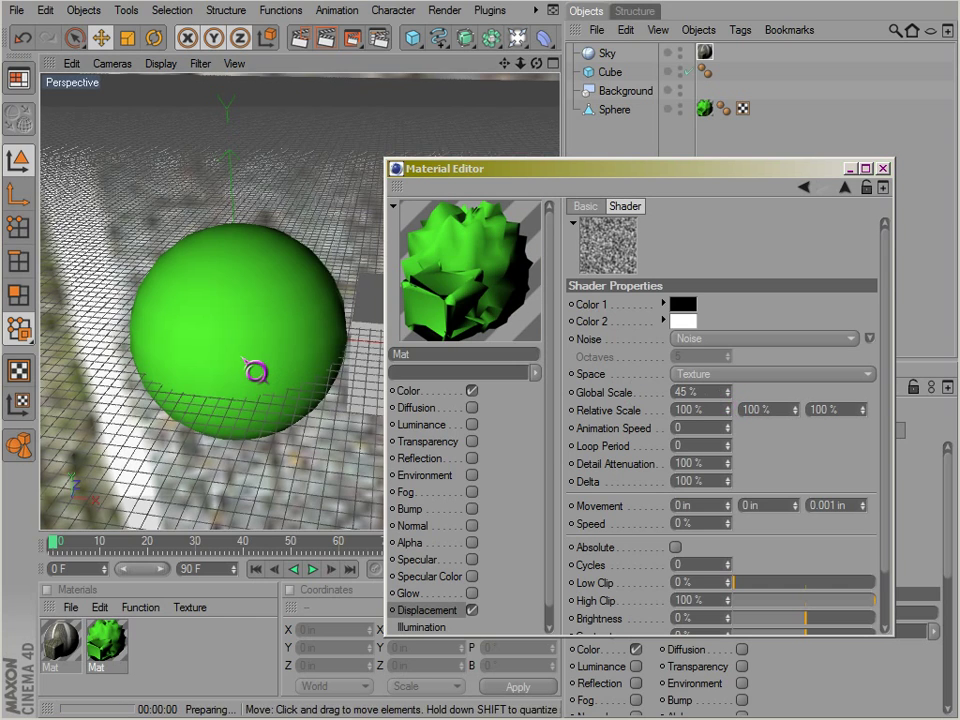
{"action": "key", "text": "ctrl+r"}
{"action": "mouse_move", "coordinate": [243, 404]}
{"action": "left_mouse_down", "text": "alt"}
{"action": "mouse_move", "coordinate": [540, 440]}
{"action": "mouse_move", "coordinate": [241, 401]}
{"action": "mouse_move", "coordinate": [553, 450]}
{"action": "mouse_move", "coordinate": [242, 422]}
{"action": "left_mouse_up", "text": "alt"}
{"action": "key", "text": "ctrl+r"}
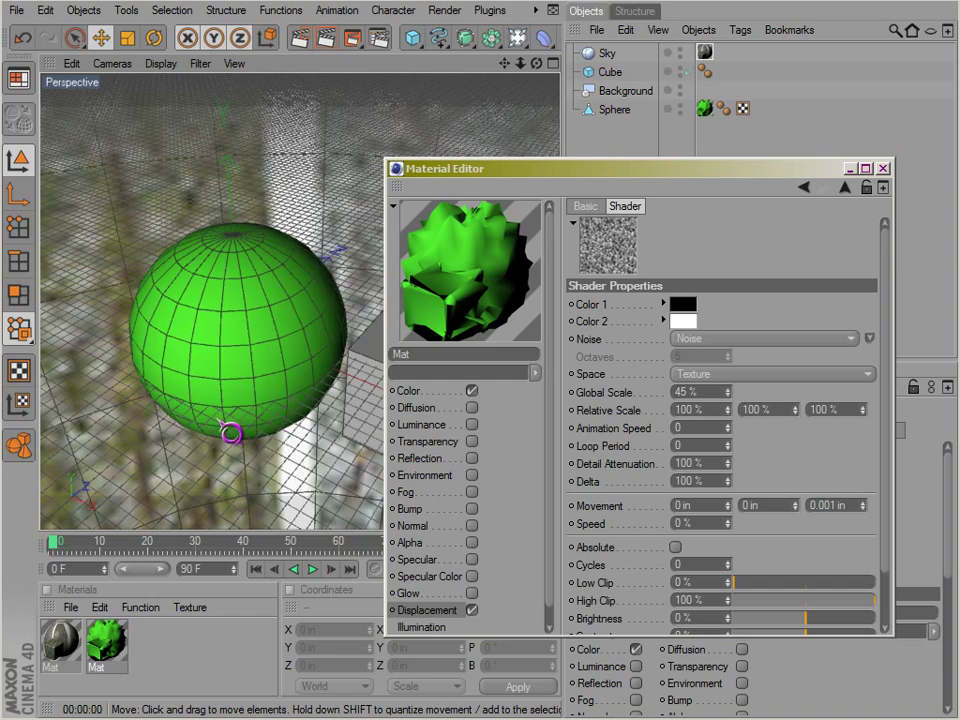
{"action": "key", "text": "ctrl+r"}
{"action": "left_click_drag", "start_coordinate": [240, 402], "coordinate": [536, 451], "text": "alt"}
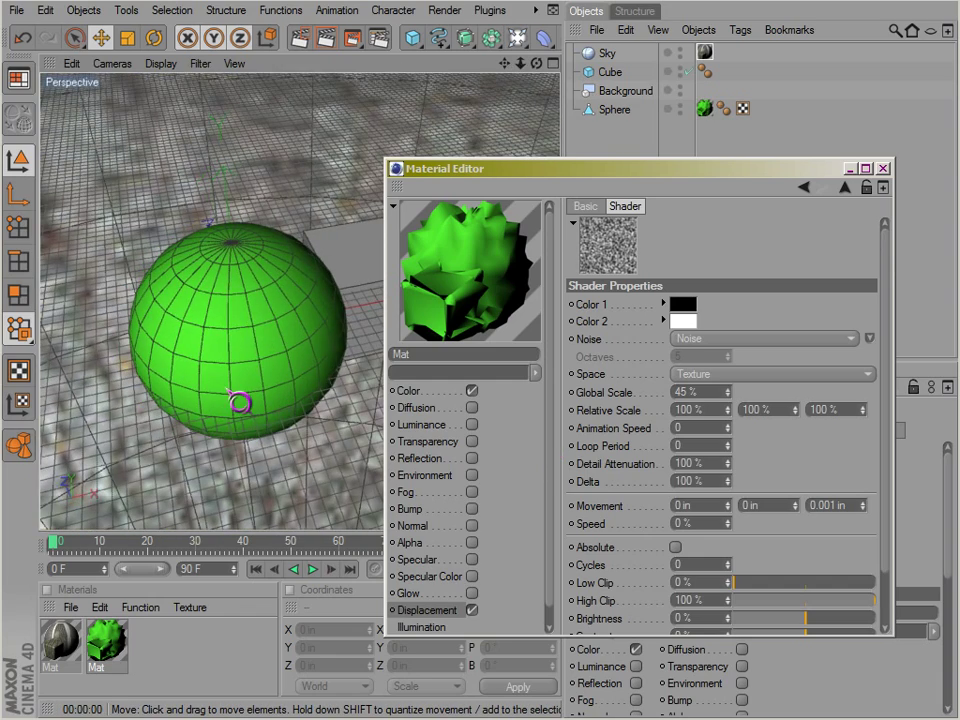
{"action": "key", "text": "ctrl+r"}
{"action": "mouse_move", "coordinate": [262, 372]}
{"action": "left_mouse_down", "text": "alt"}
{"action": "mouse_move", "coordinate": [544, 449]}
{"action": "mouse_move", "coordinate": [250, 381]}
{"action": "left_mouse_up", "text": "alt"}
{"action": "key", "text": "ctrl+r"}
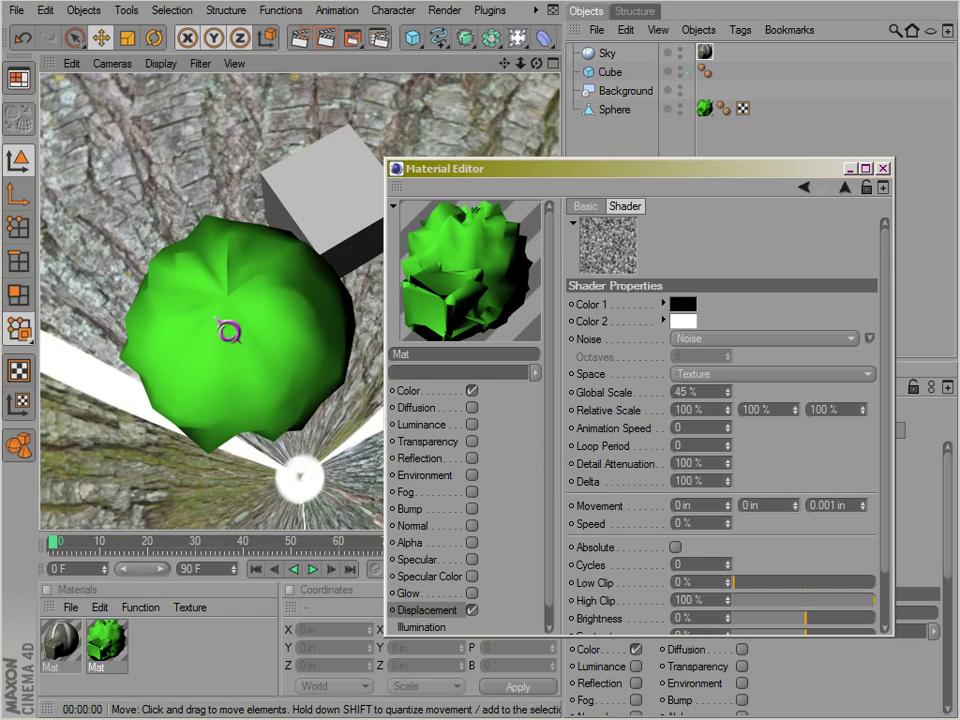
{"action": "mouse_move", "coordinate": [229, 330]}
{"action": "left_mouse_down", "text": "alt"}
{"action": "mouse_move", "coordinate": [553, 450]}
{"action": "mouse_move", "coordinate": [240, 330]}
{"action": "left_mouse_up", "text": "alt"}
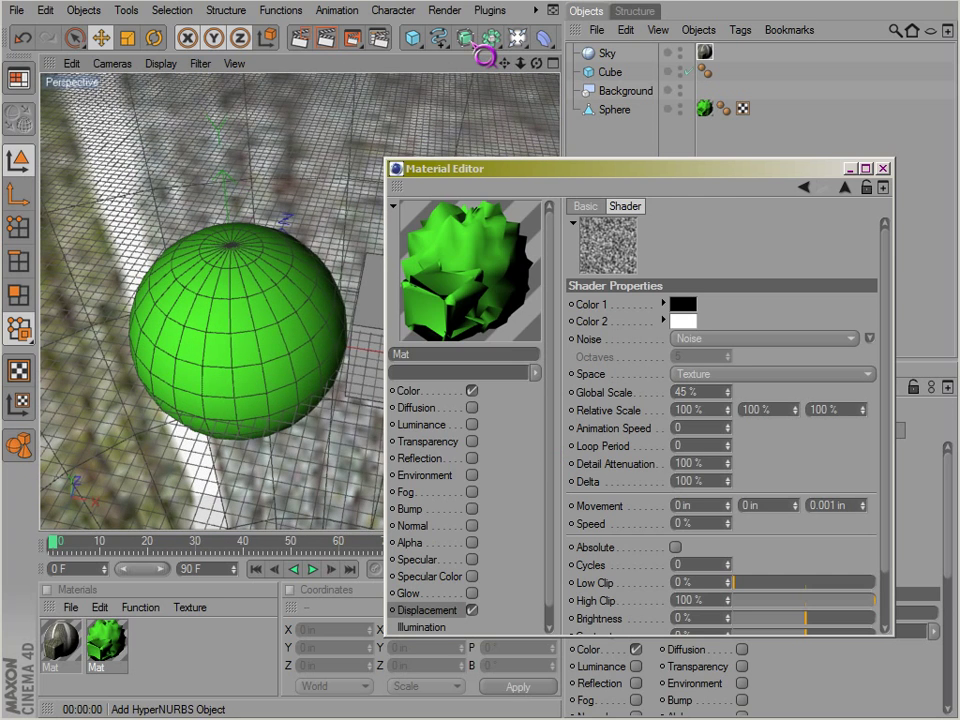
Add a HyperNURBS object and make the sphere its child.
{"action": "left_click_drag", "start_coordinate": [416, 42], "coordinate": [401, 62]}
{"action": "left_click", "coordinate": [485, 46]}
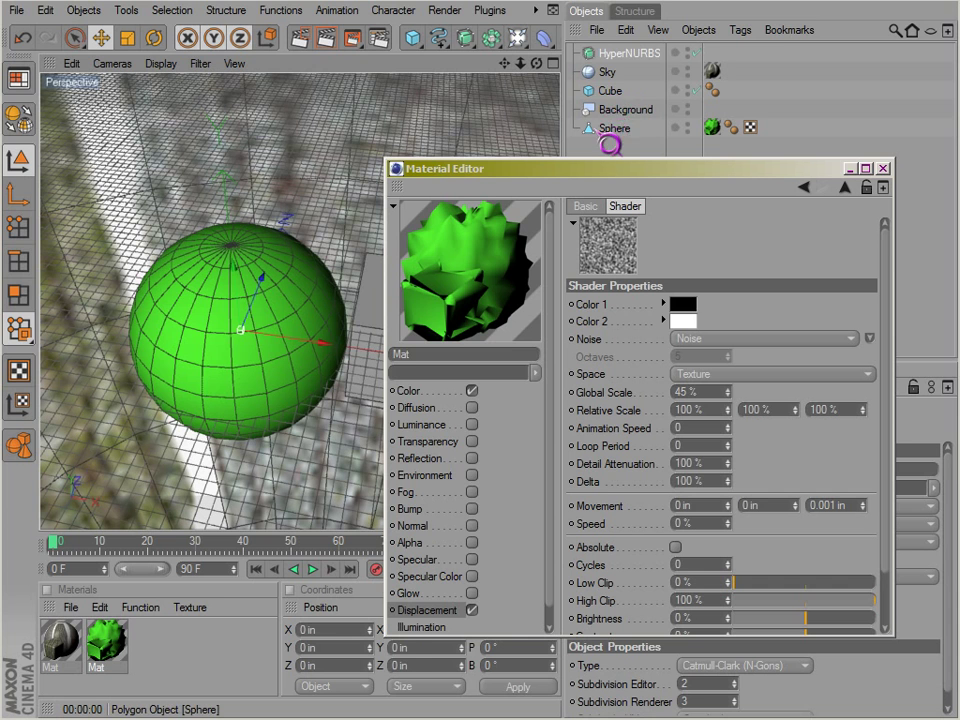
{"action": "left_click_drag", "start_coordinate": [610, 143], "coordinate": [643, 50]}
{"action": "left_click", "coordinate": [615, 152]}
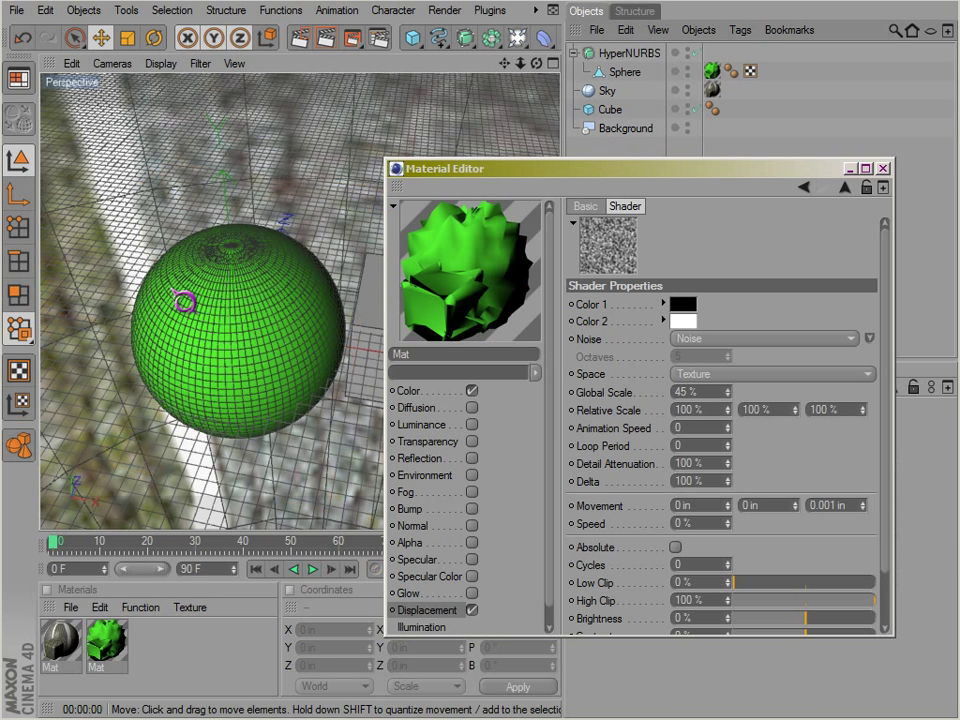
Render the subdivided sphere in the viewport to examine its displaced surface detail.
{"action": "key", "text": "ctrl+r"}
{"action": "left_click_drag", "start_coordinate": [240, 296], "coordinate": [230, 310], "text": "alt"}
{"action": "key", "text": "ctrl+r"}
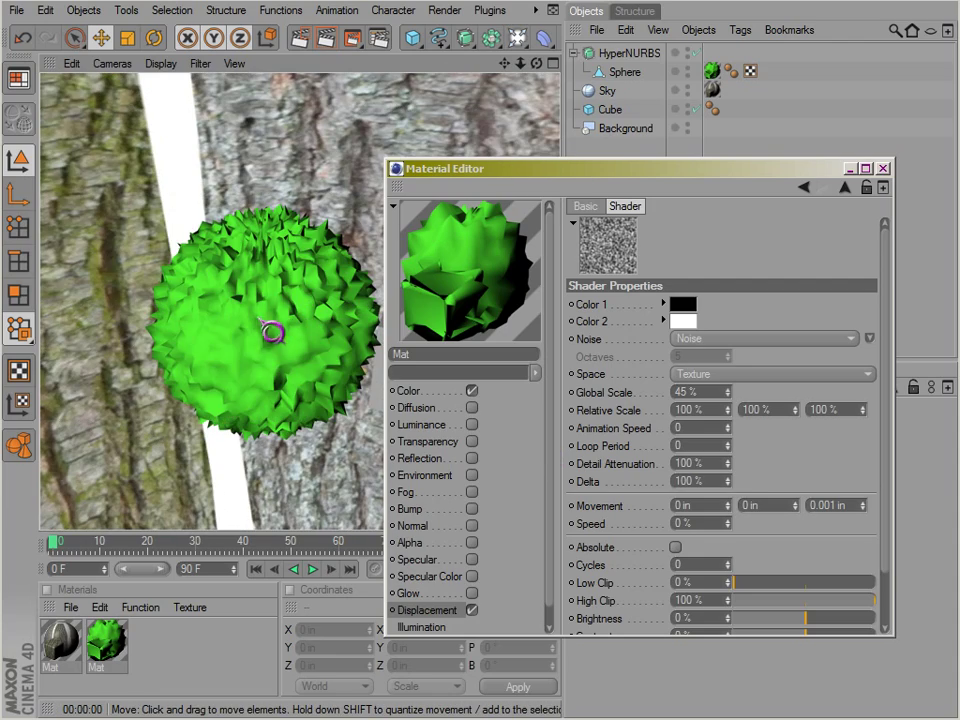
{"action": "left_click", "coordinate": [268, 355]}
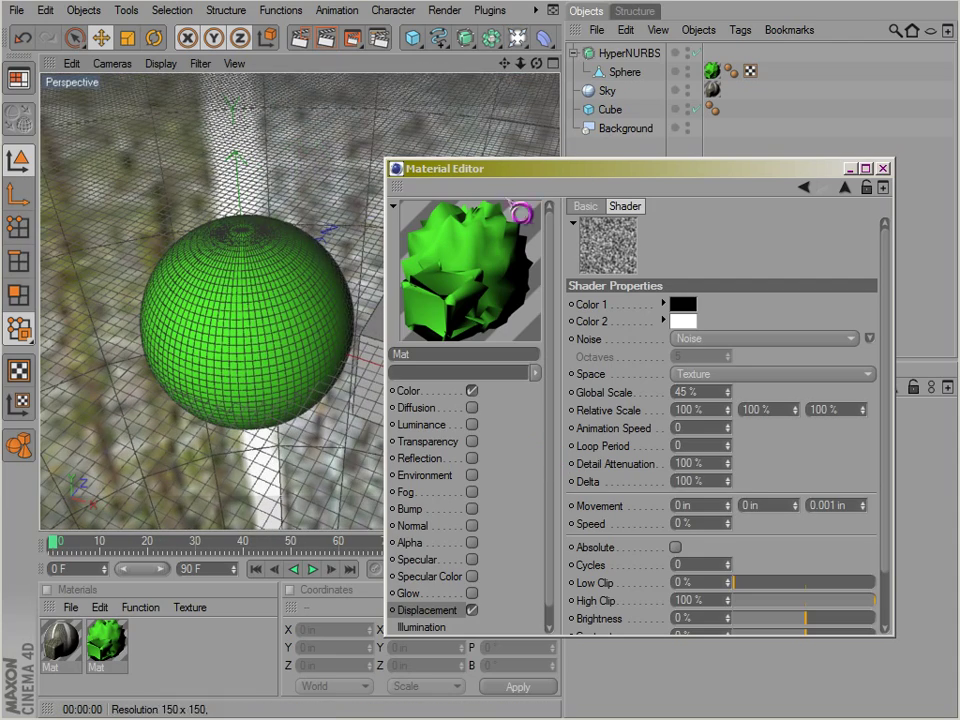
{"action": "key", "text": "ctrl+r"}
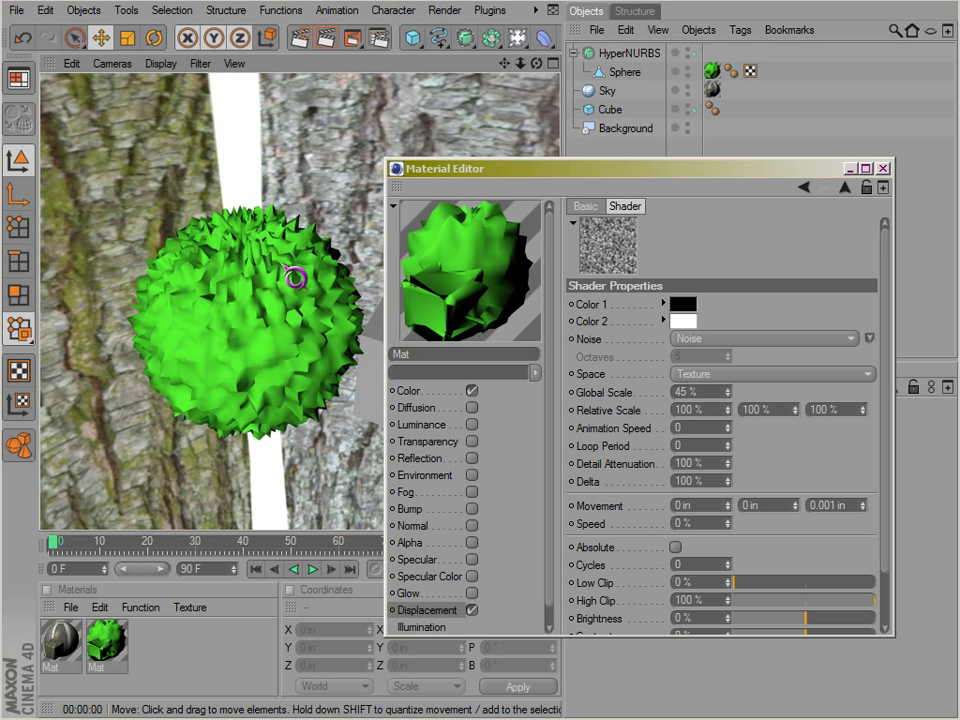
Set the noise shader's Global Scale to 503 % and render the sphere in the viewport.
{"action": "left_click", "coordinate": [737, 394]}
{"action": "left_click_drag", "start_coordinate": [745, 398], "coordinate": [748, 399]}
{"action": "key", "text": "ctrl+r"}
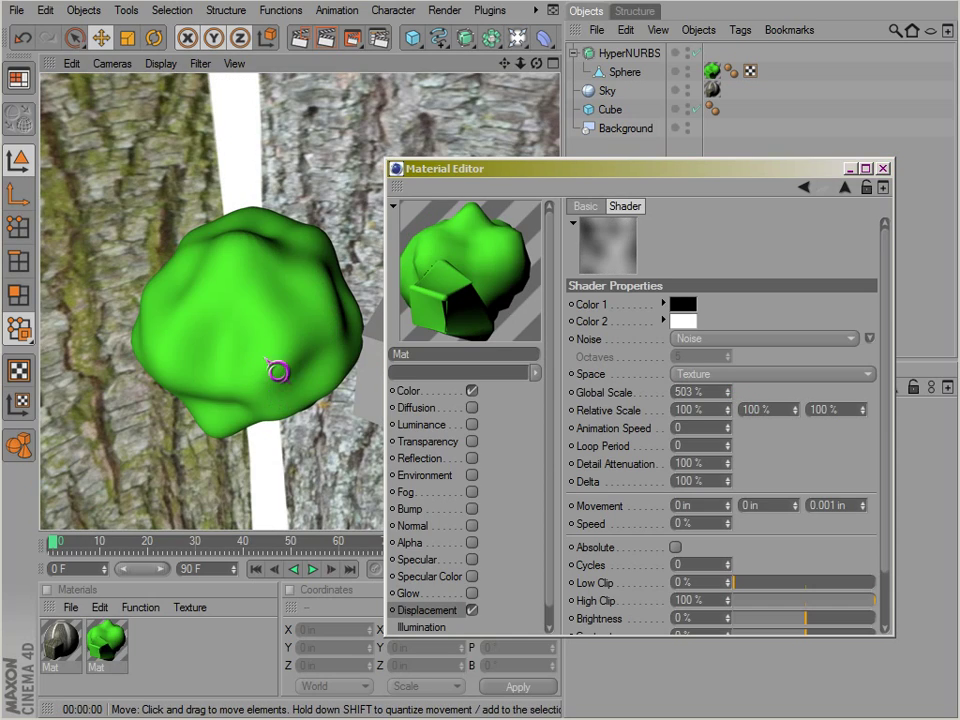
Orbit around the sphere and render it repeatedly to examine the large-scale displacement from different angles.
{"action": "left_click_drag", "start_coordinate": [266, 356], "coordinate": [260, 363], "text": "alt"}
{"action": "key", "text": "ctrl+r"}
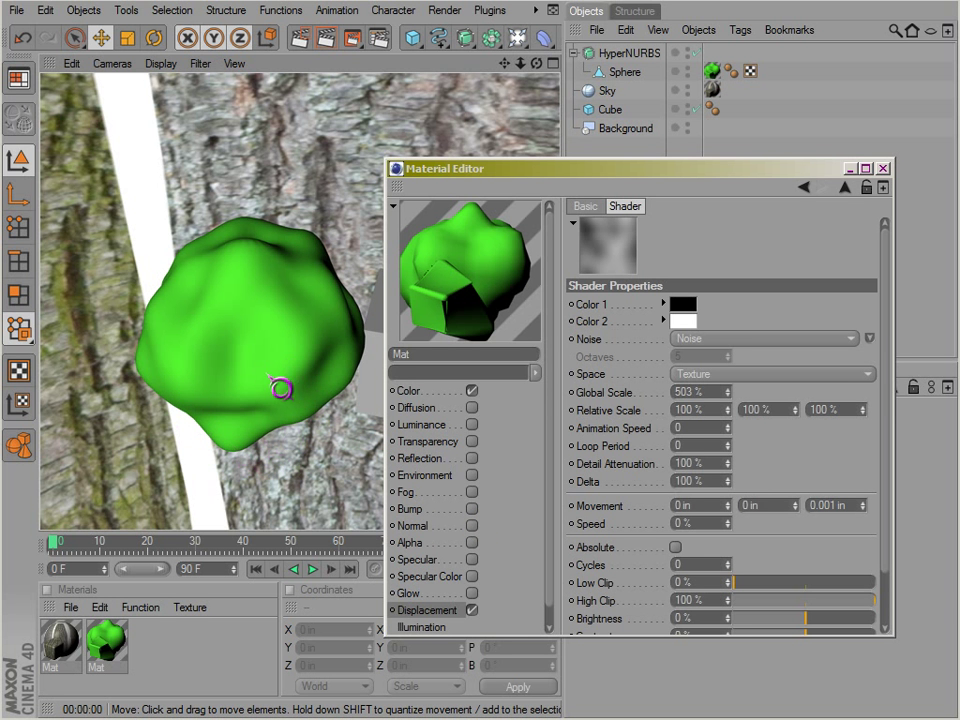
{"action": "key", "text": "a"}
{"action": "key", "text": "ctrl+r"}
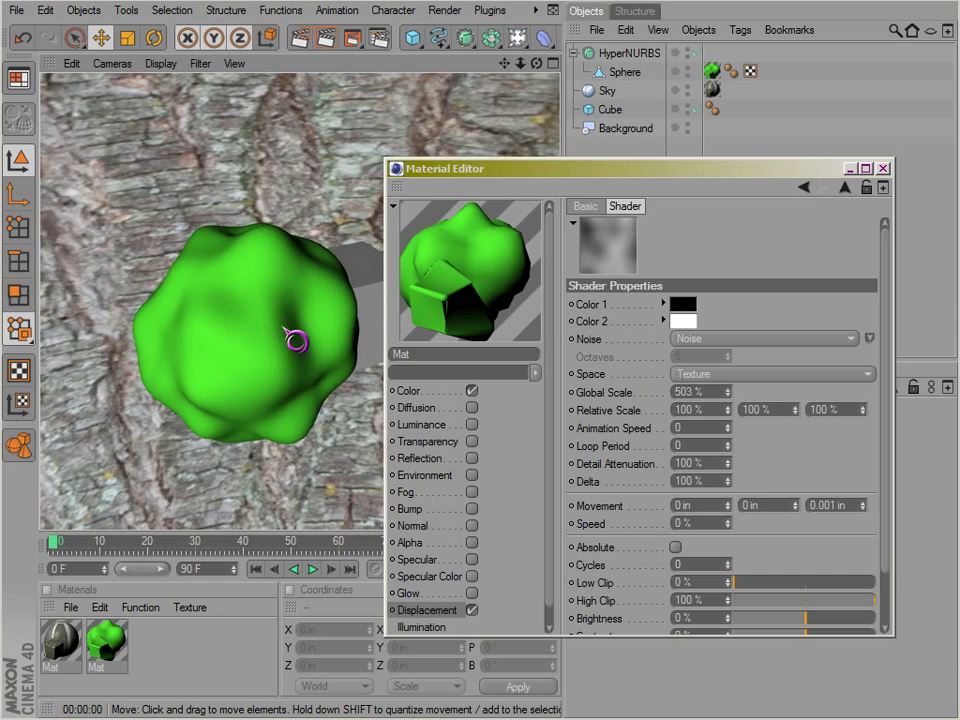
{"action": "left_click_drag", "start_coordinate": [258, 338], "coordinate": [549, 455], "text": "alt"}
{"action": "key", "text": "ctrl+r"}
{"action": "key", "text": "ctrl+r"}
{"action": "key", "text": "ctrl+r"}
{"action": "key", "text": "ctrl+r"}
{"action": "left_click_drag", "start_coordinate": [249, 368], "coordinate": [551, 452], "text": "alt"}
{"action": "key", "text": "ctrl+r"}
{"action": "left_click_drag", "start_coordinate": [246, 389], "coordinate": [259, 370], "text": "alt"}
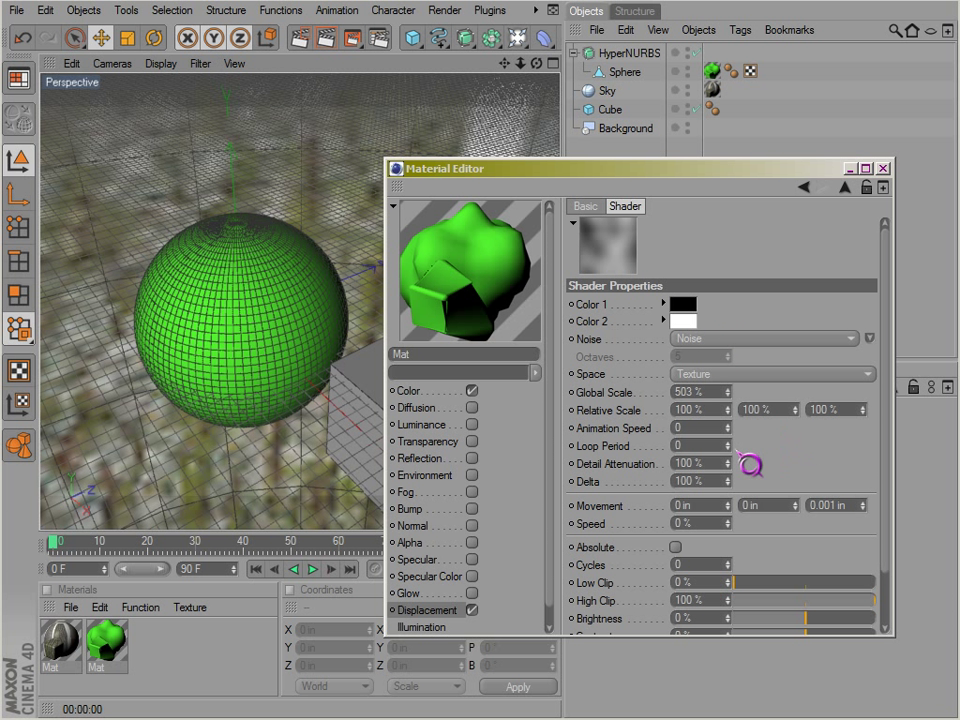
Set the noise shader's Cycles to 5.8 and animate the material preview.
{"action": "left_click_drag", "start_coordinate": [886, 393], "coordinate": [889, 451]}
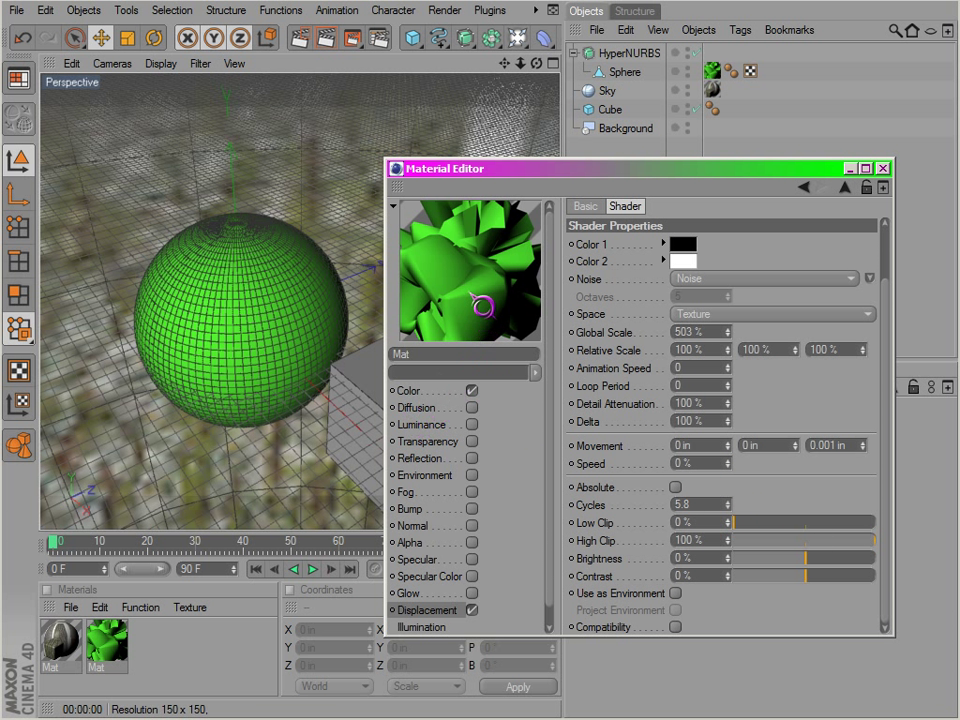
{"action": "right_click", "coordinate": [470, 286]}
{"action": "left_click", "coordinate": [480, 295]}
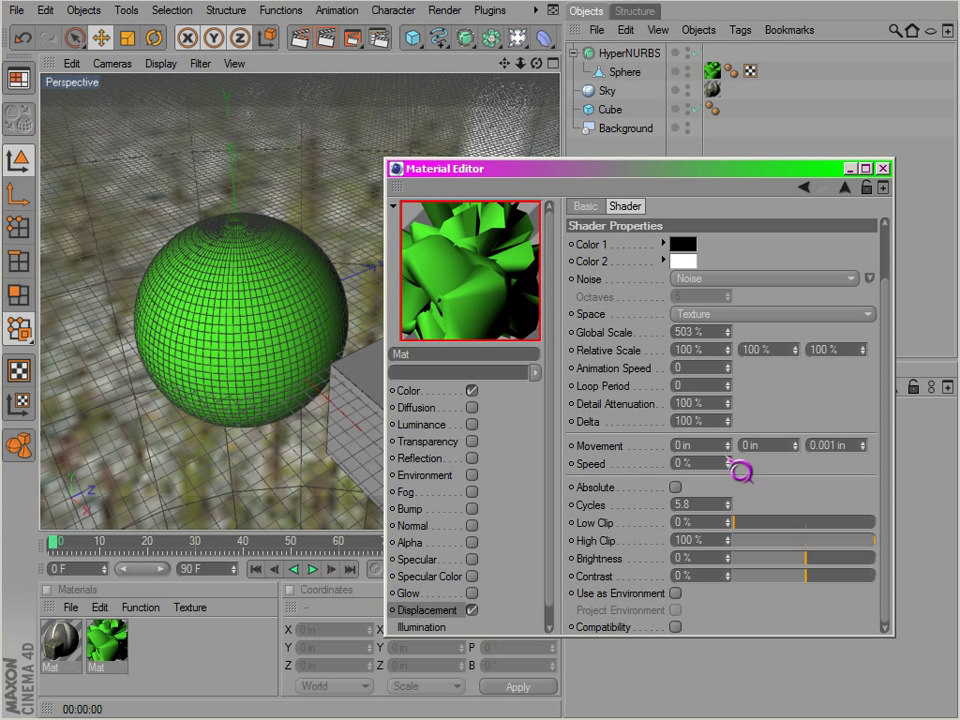
Set the noise shader's Speed to 32 %, and reset Cycles to 0 after a viewport render.
{"action": "left_click_drag", "start_coordinate": [728, 461], "coordinate": [729, 465]}
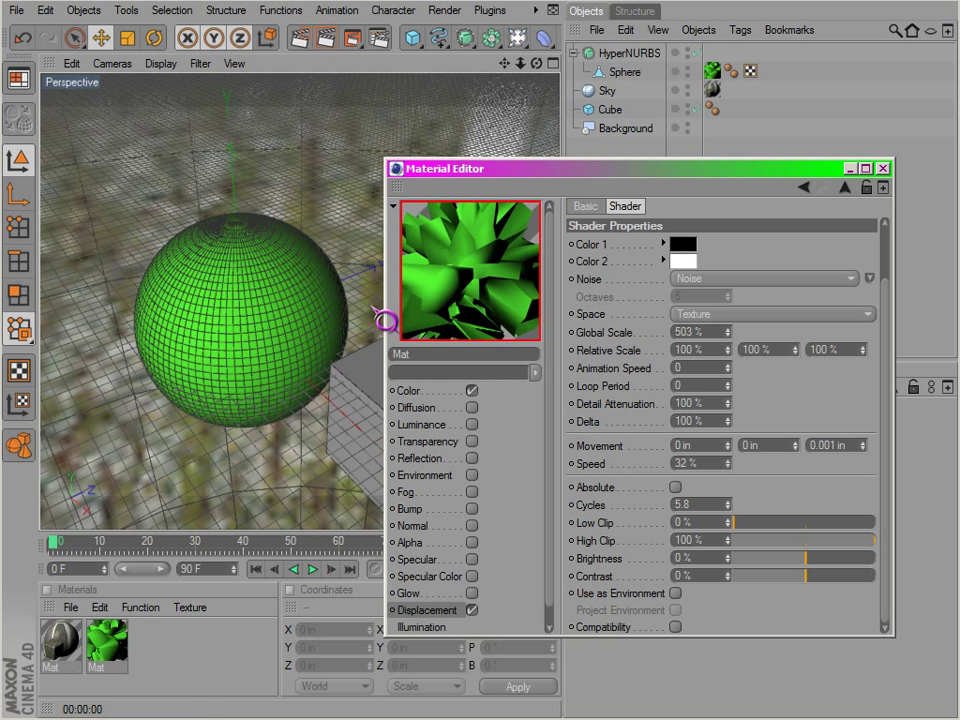
{"action": "key", "text": "ctrl+r"}
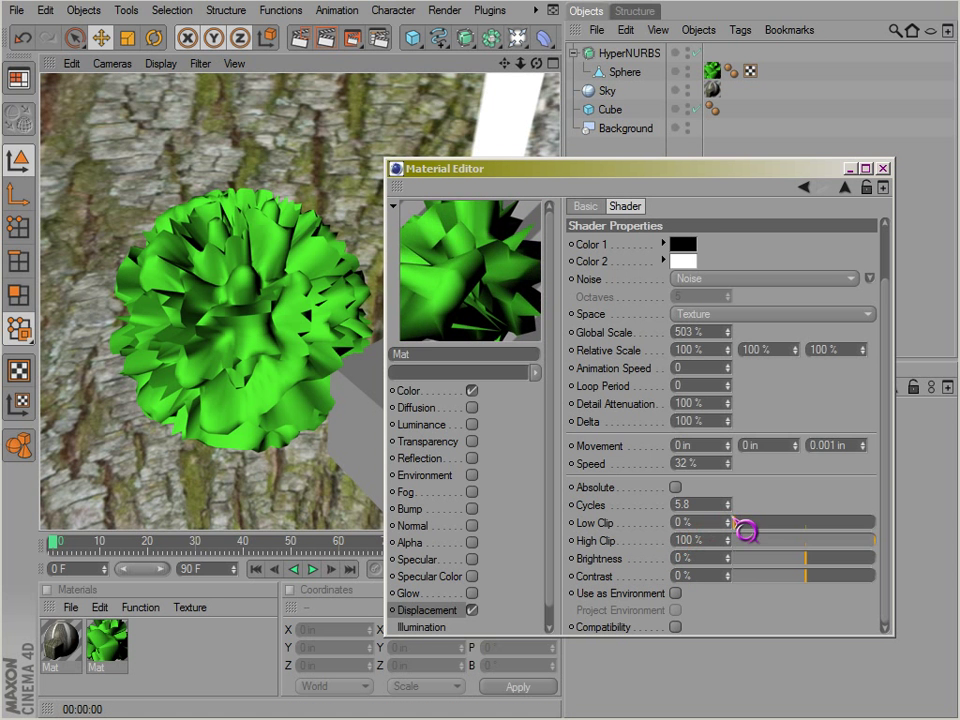
{"action": "left_click_drag", "start_coordinate": [699, 505], "coordinate": [645, 506]}
{"action": "key", "text": "Return"}
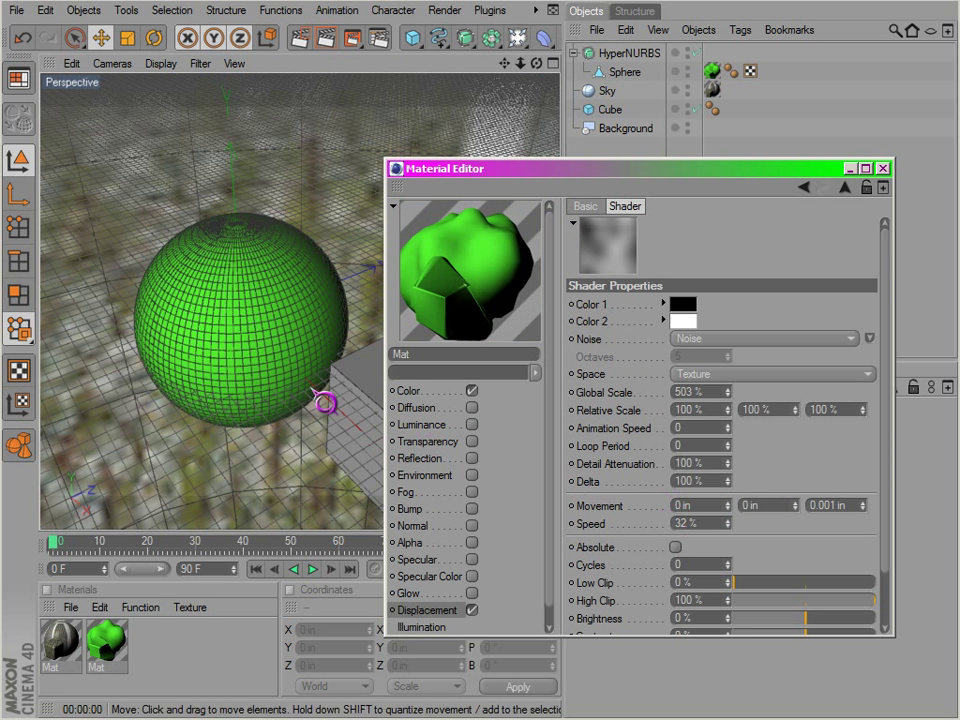
Render the sphere at several timeline frames, including frame 34, to compare the displacement, and return to frame 0.
{"action": "left_click_drag", "start_coordinate": [229, 352], "coordinate": [227, 364], "text": "alt"}
{"action": "key", "text": "ctrl+r"}
{"action": "key", "text": "ctrl+r"}
{"action": "left_click_drag", "start_coordinate": [58, 546], "coordinate": [232, 552]}
{"action": "key", "text": "ctrl+r"}
{"action": "key", "text": "ctrl+r"}
{"action": "key", "text": "ctrl+r"}
{"action": "key", "text": "ctrl+r"}
{"action": "key", "text": "ctrl+r"}
{"action": "key", "text": "ctrl+r"}
{"action": "key", "text": "ctrl+r"}
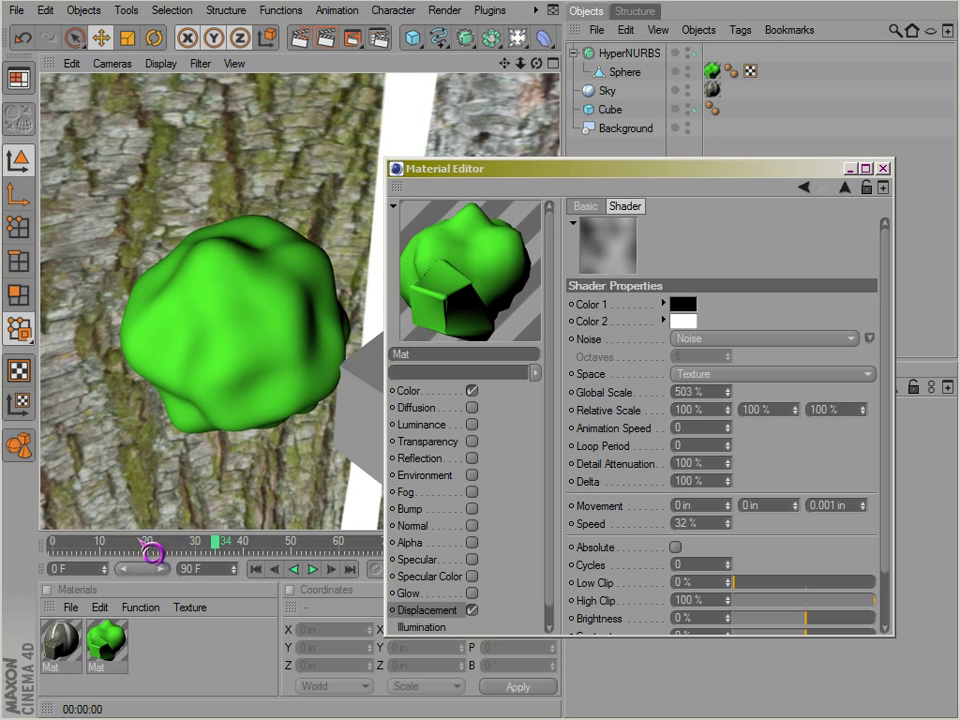
{"action": "key", "text": "ctrl+r"}
{"action": "mouse_move", "coordinate": [58, 550]}
{"action": "left_mouse_down"}
{"action": "mouse_move", "coordinate": [68, 555]}
{"action": "mouse_move", "coordinate": [48, 547]}
{"action": "left_mouse_up"}
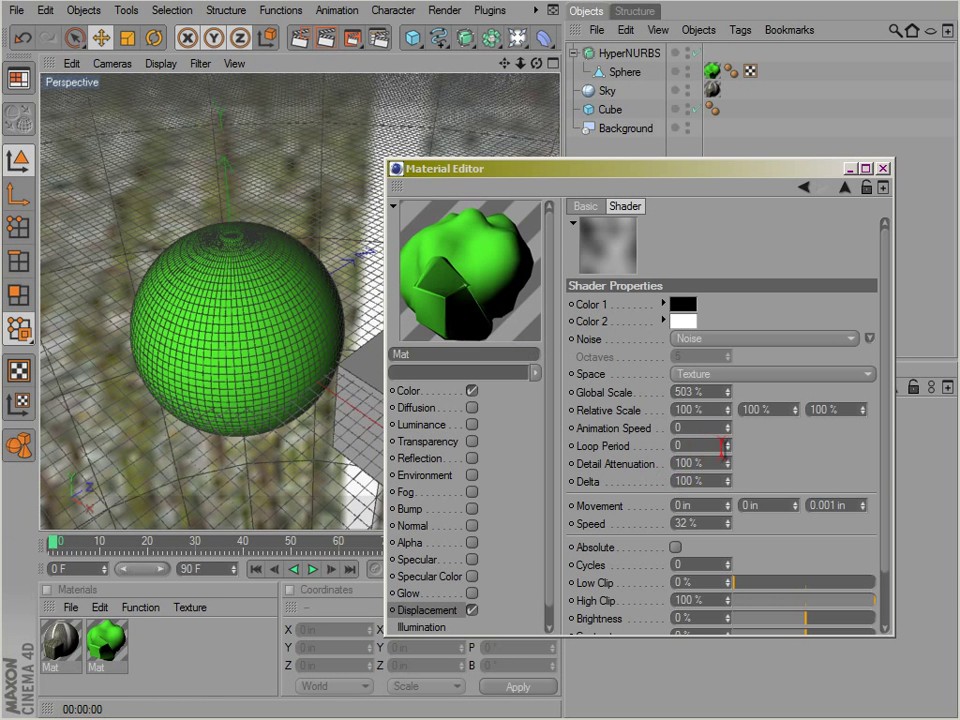
Try a value of 25 in for the noise's first Movement axis with a viewport render, and reset it to 0 in.
{"action": "left_click_drag", "start_coordinate": [730, 505], "coordinate": [731, 480]}
{"action": "key", "text": "ctrl+r"}
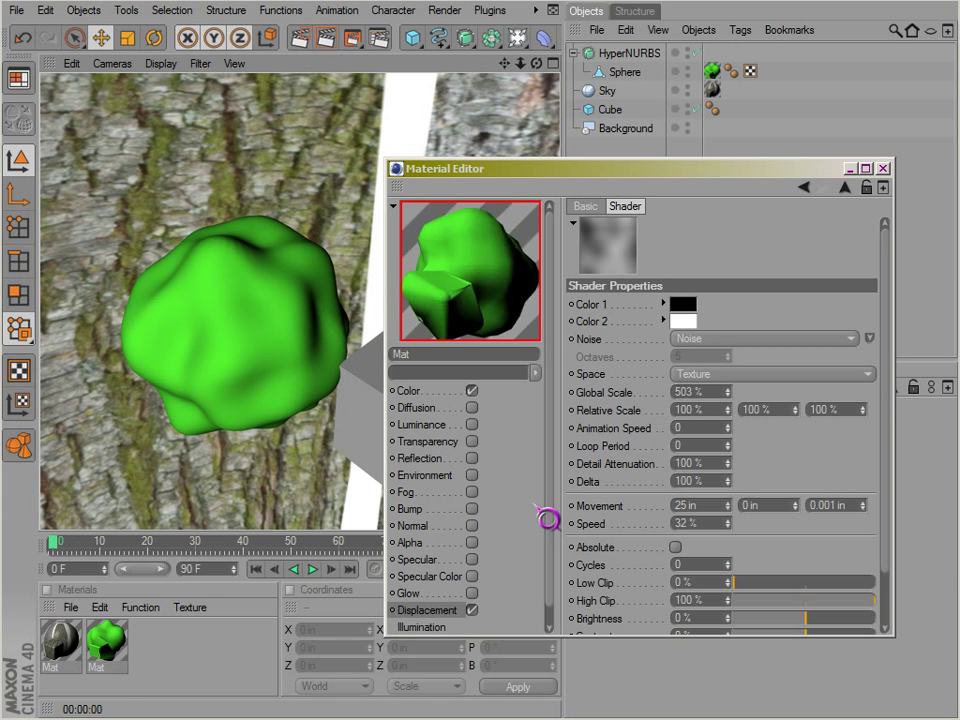
{"action": "right_click", "coordinate": [730, 505]}
{"action": "left_click", "coordinate": [730, 506]}
{"action": "left_click_drag", "start_coordinate": [684, 506], "coordinate": [572, 506]}
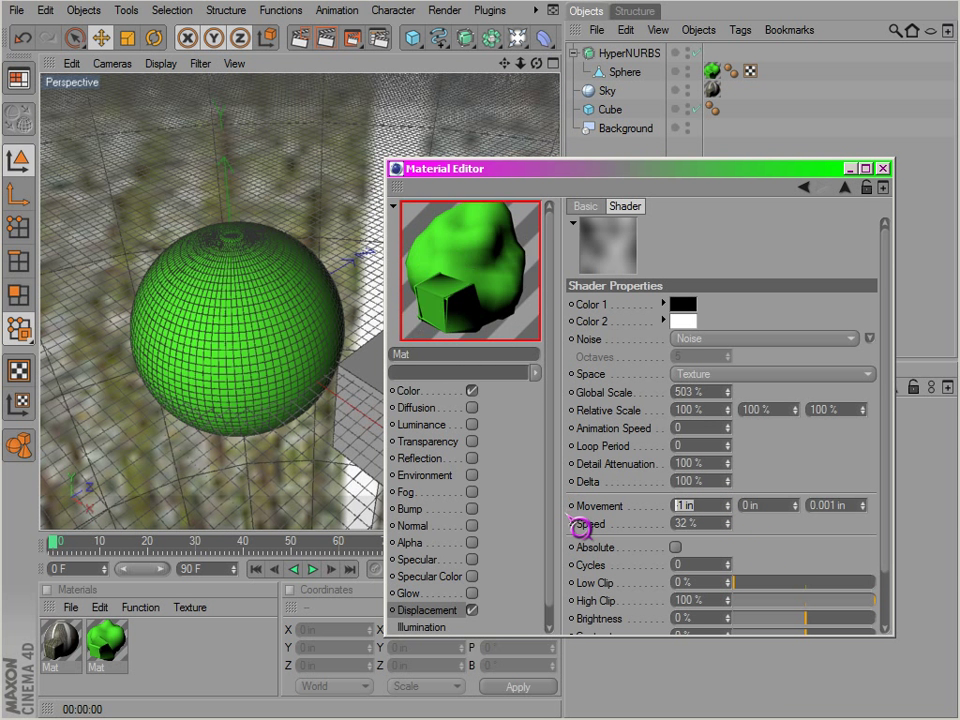
{"action": "type", "text": "0"}
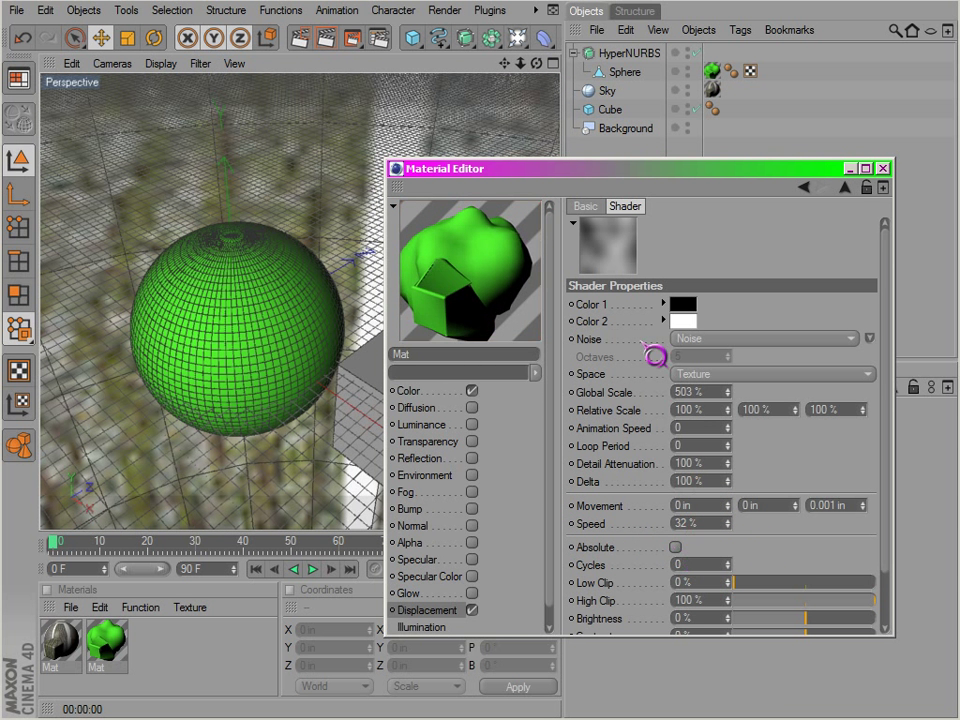
Stop the animated material preview and render the sphere in the viewport from a new angle.
{"action": "right_click", "coordinate": [465, 266]}
{"action": "left_click", "coordinate": [487, 275]}
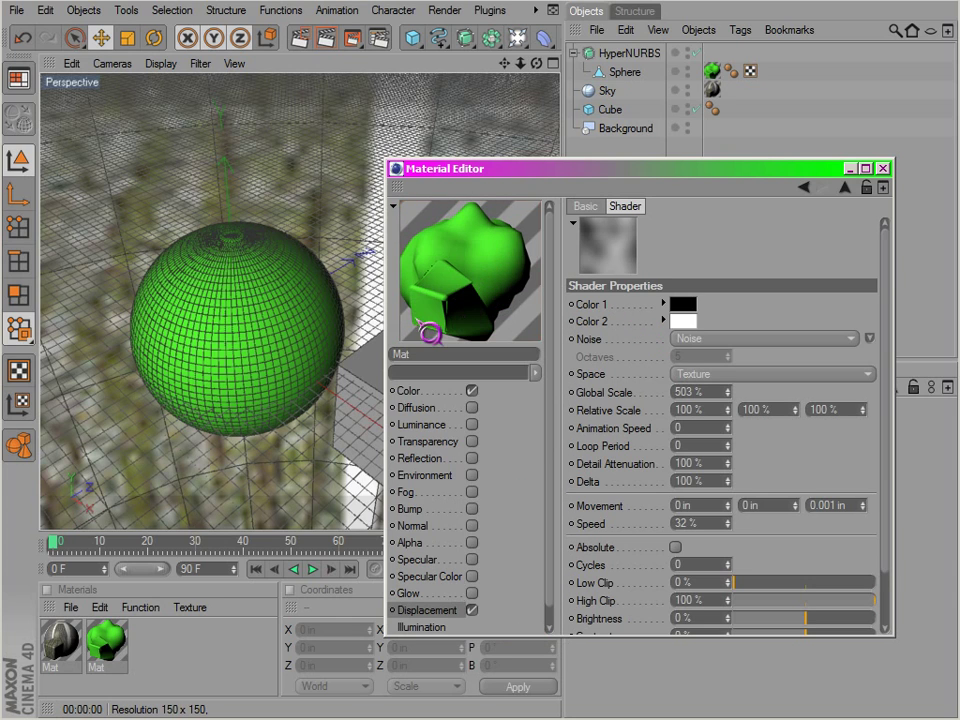
{"action": "left_click_drag", "start_coordinate": [268, 371], "coordinate": [538, 443], "text": "alt"}
{"action": "key", "text": "ctrl+r"}
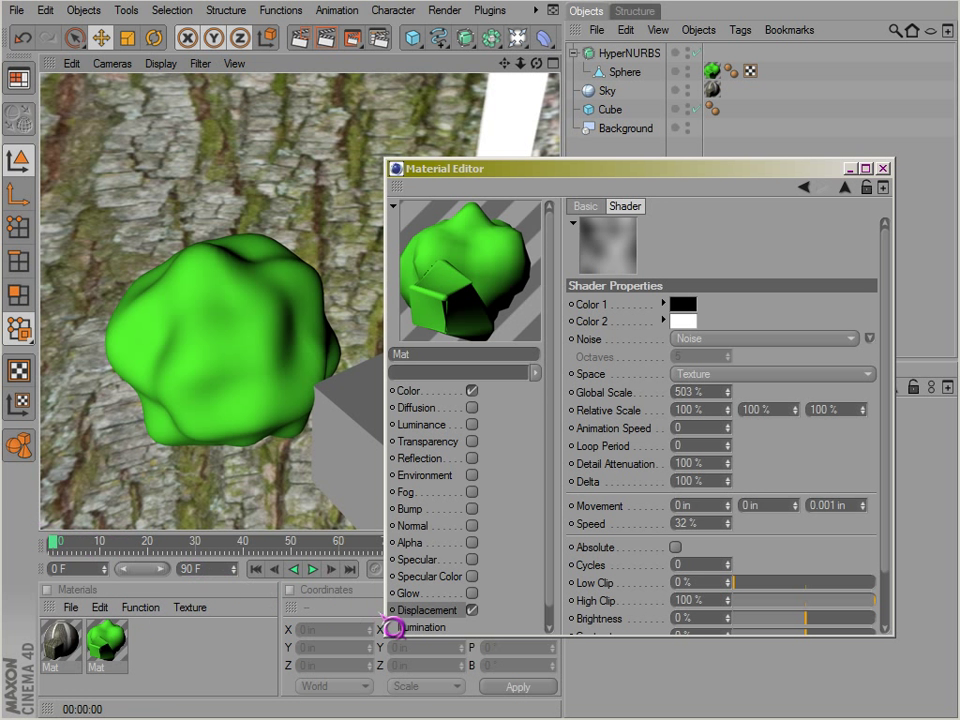
Disable the material's Displacement channel, and enable Diffusion with a Noise shader as its texture.
{"action": "scroll", "coordinate": [467, 615], "scroll_direction": "down", "scroll_amount": 1}
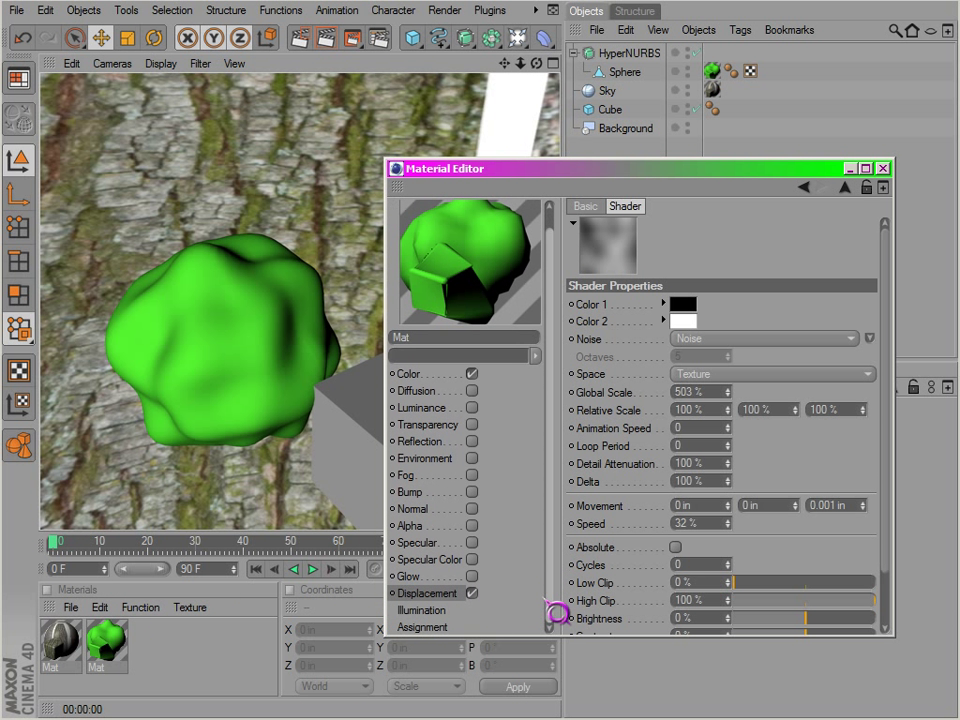
{"action": "left_click", "coordinate": [471, 594]}
{"action": "scroll", "coordinate": [512, 565], "scroll_direction": "up", "scroll_amount": 1}
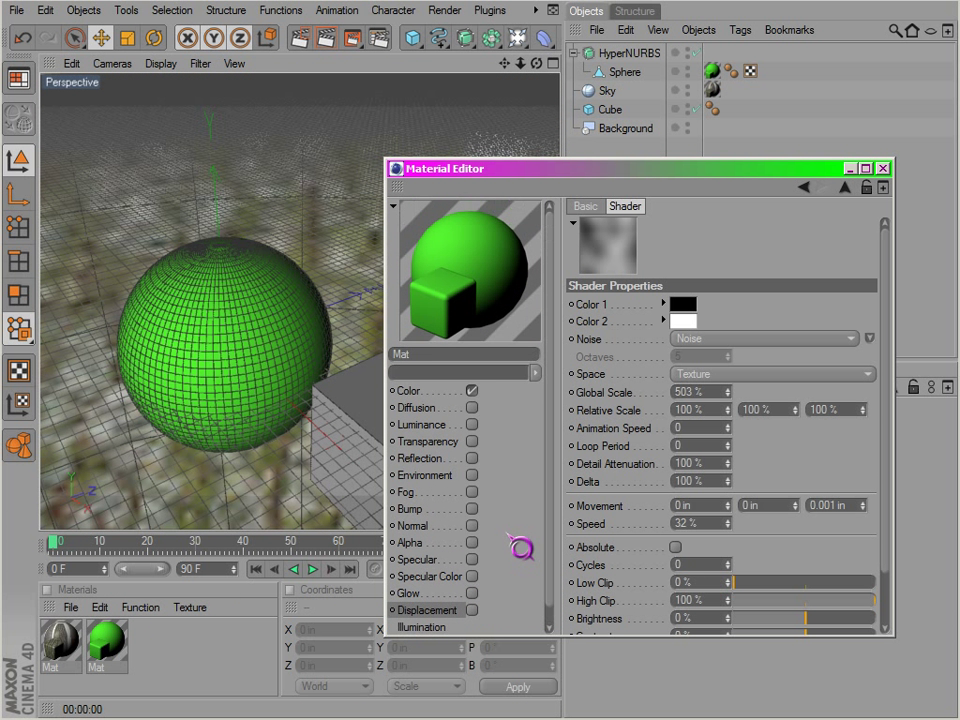
{"action": "left_click", "coordinate": [458, 409]}
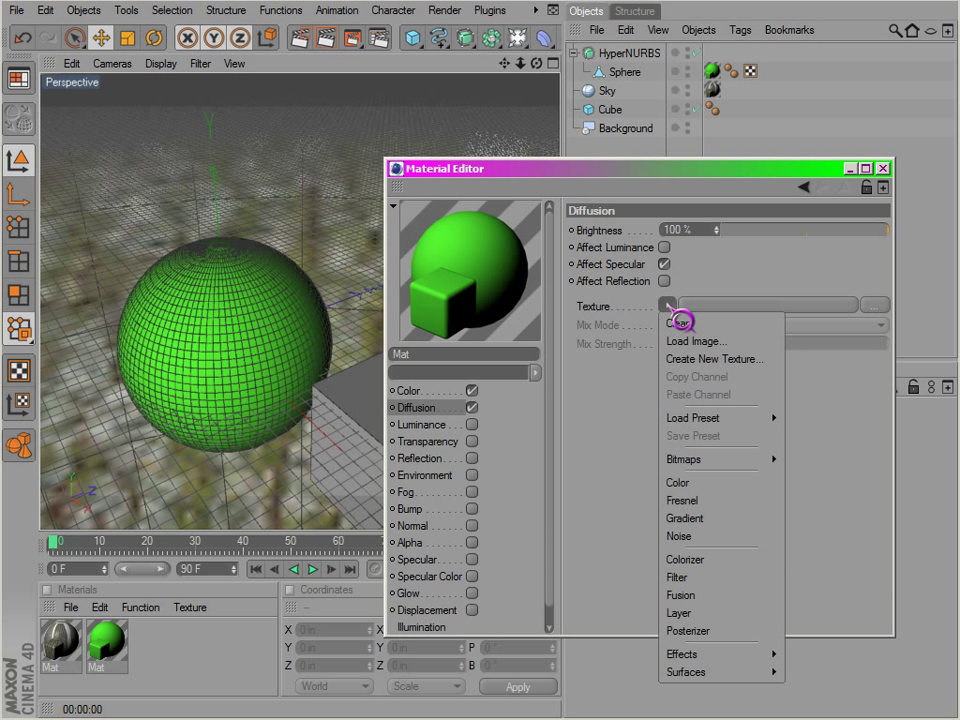
{"action": "left_click", "coordinate": [680, 537]}
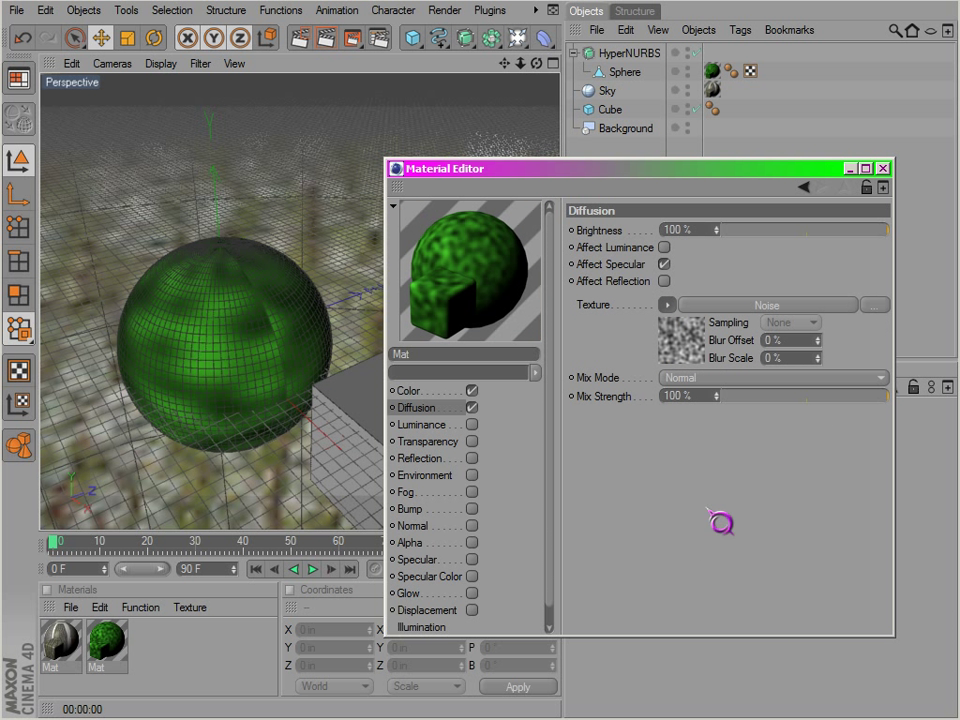
Set the material's Color channel to bright green with R 46, G 255 and B 0, and return to the Diffusion settings.
{"action": "left_click", "coordinate": [446, 393]}
{"action": "left_click_drag", "start_coordinate": [764, 302], "coordinate": [786, 238]}
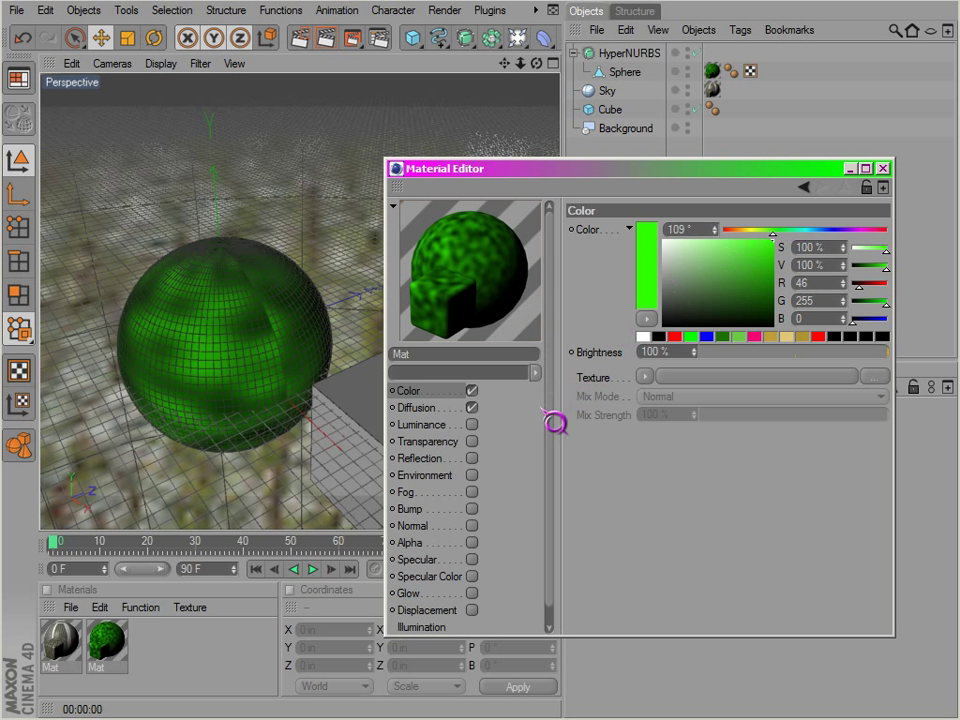
{"action": "left_click", "coordinate": [440, 407]}
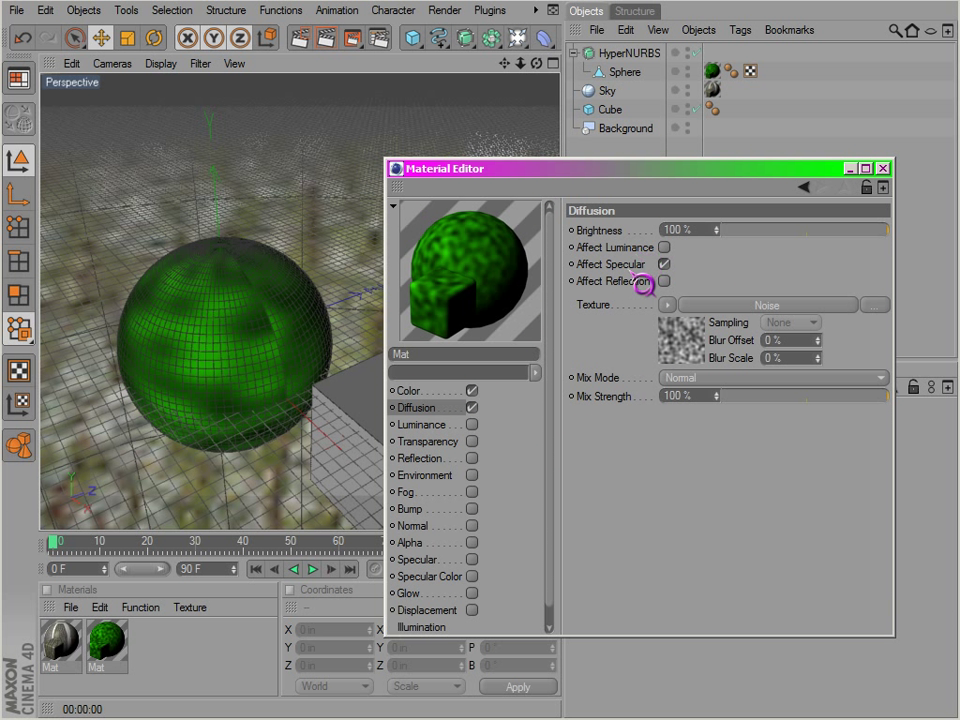
Enable the Reflection and Luminance channels, and set Tiles Color 2 of the luminance Tiles shader to white.
{"action": "left_click", "coordinate": [473, 459]}
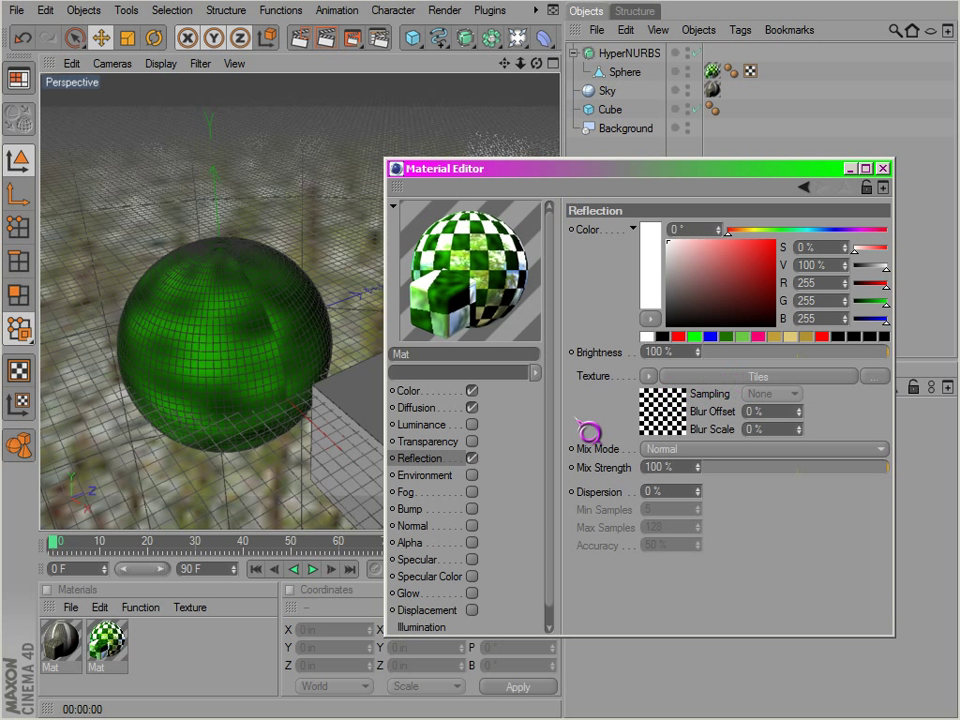
{"action": "left_click", "coordinate": [473, 426]}
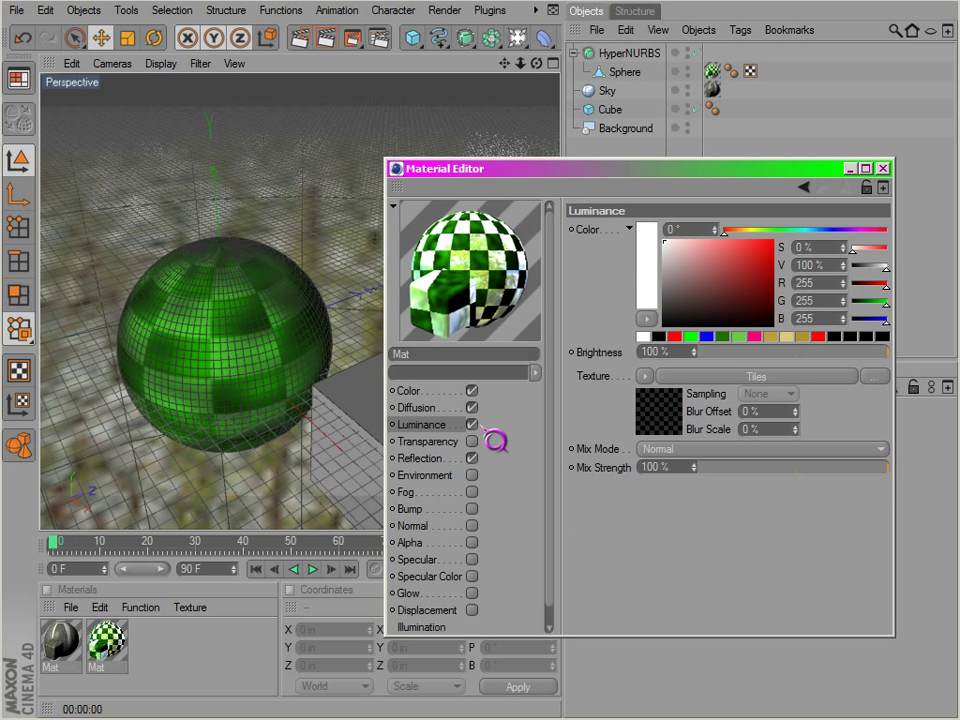
{"action": "left_click", "coordinate": [682, 379]}
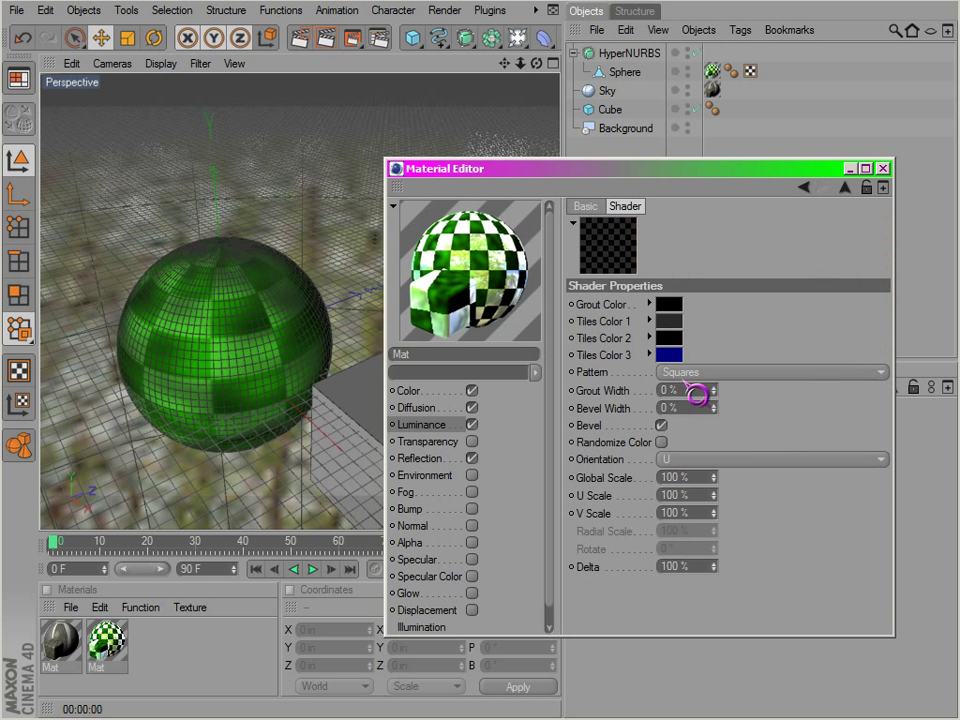
{"action": "left_click", "coordinate": [674, 352]}
{"action": "left_click", "coordinate": [582, 335]}
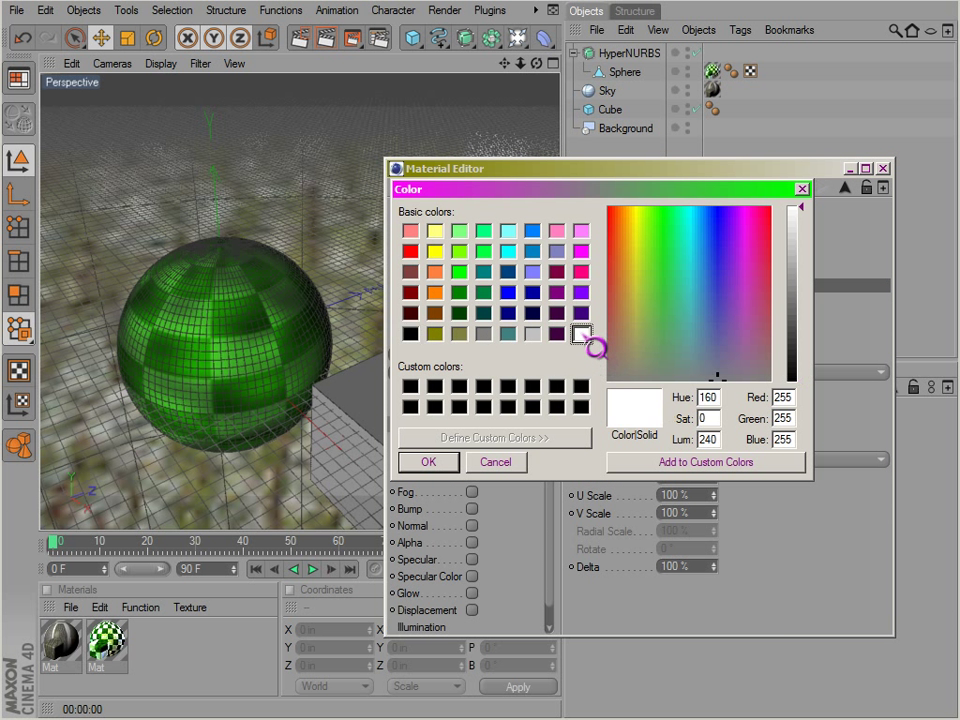
{"action": "left_click", "coordinate": [427, 464]}
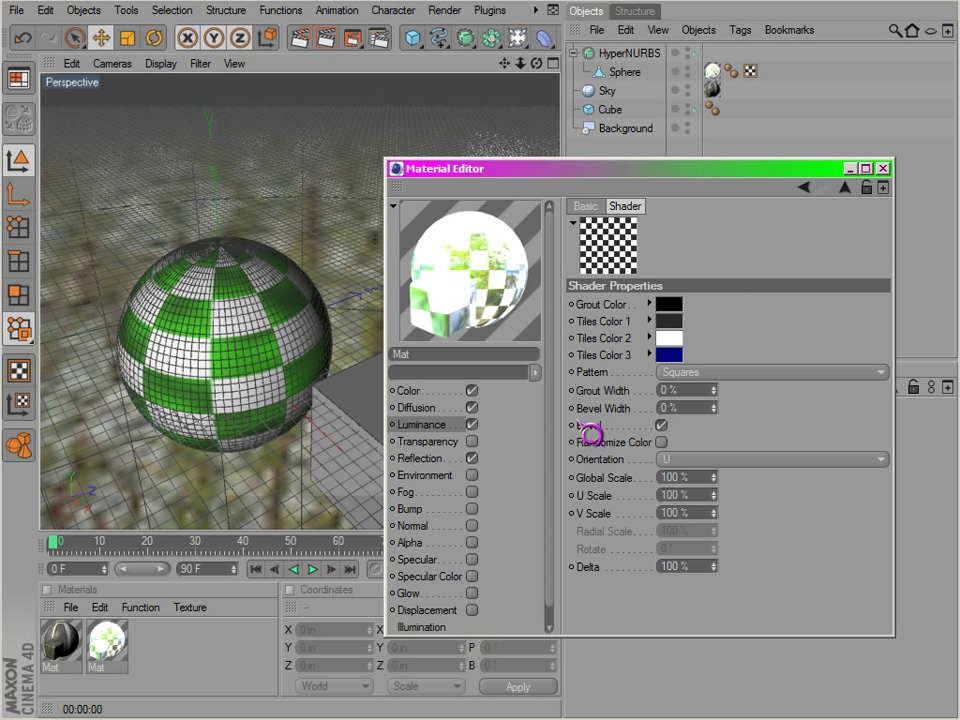
Try a Luminance brightness of 11 %, restore it to 100 %, and look at the available mix modes.
{"action": "left_click", "coordinate": [452, 426]}
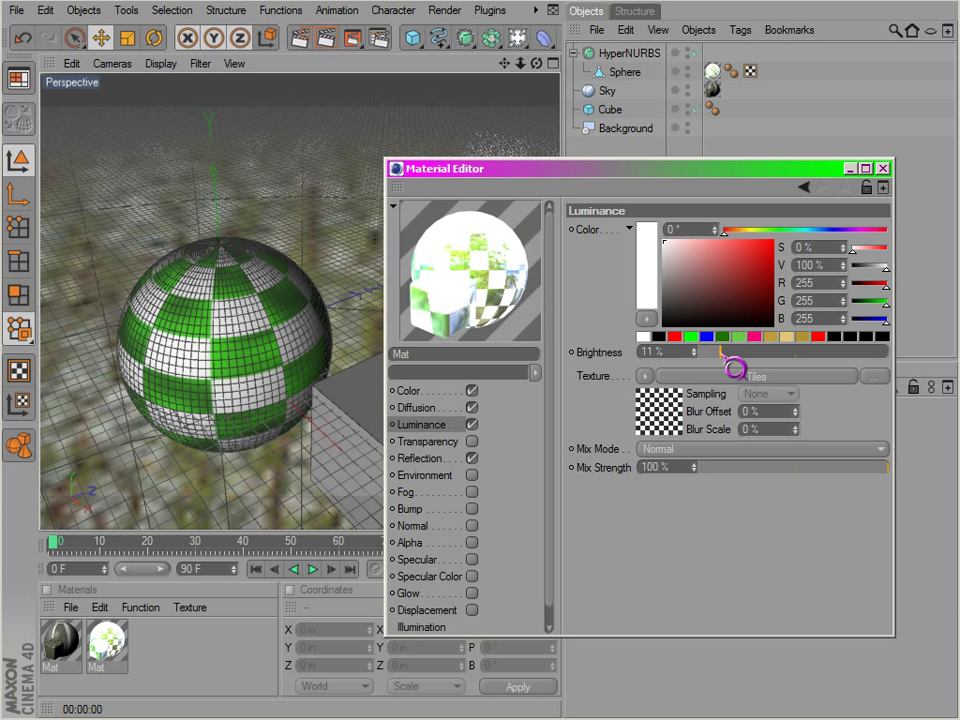
{"action": "left_click", "coordinate": [683, 453]}
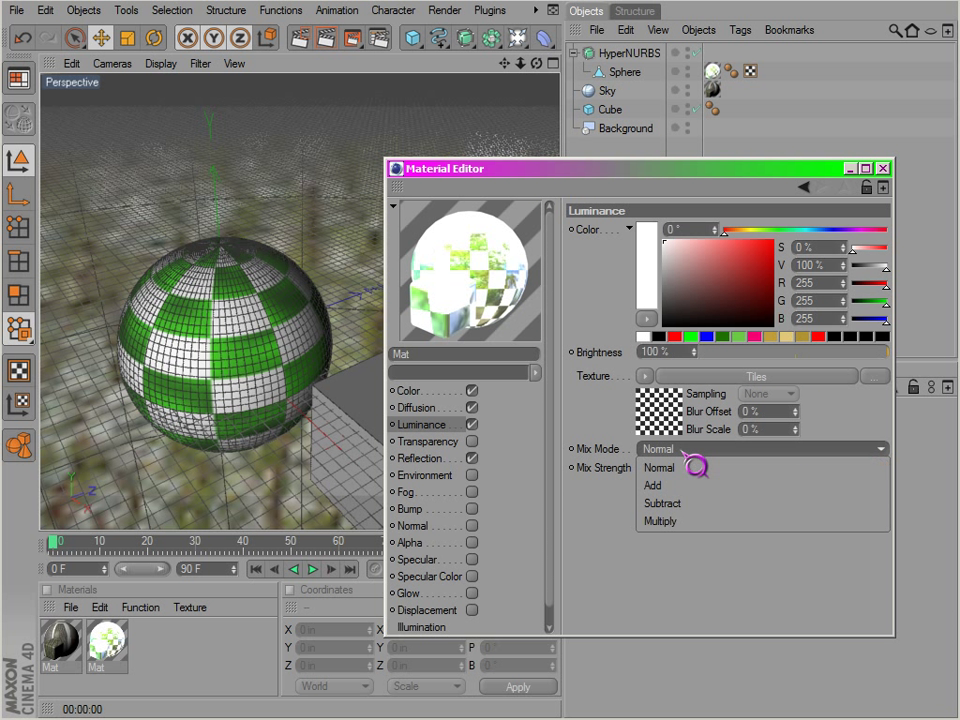
{"action": "left_click", "coordinate": [691, 426]}
Darken Tiles Color 2 of the luminance Tiles shader to a grey with R 101, G 92 and B 92.
{"action": "left_click", "coordinate": [690, 377]}
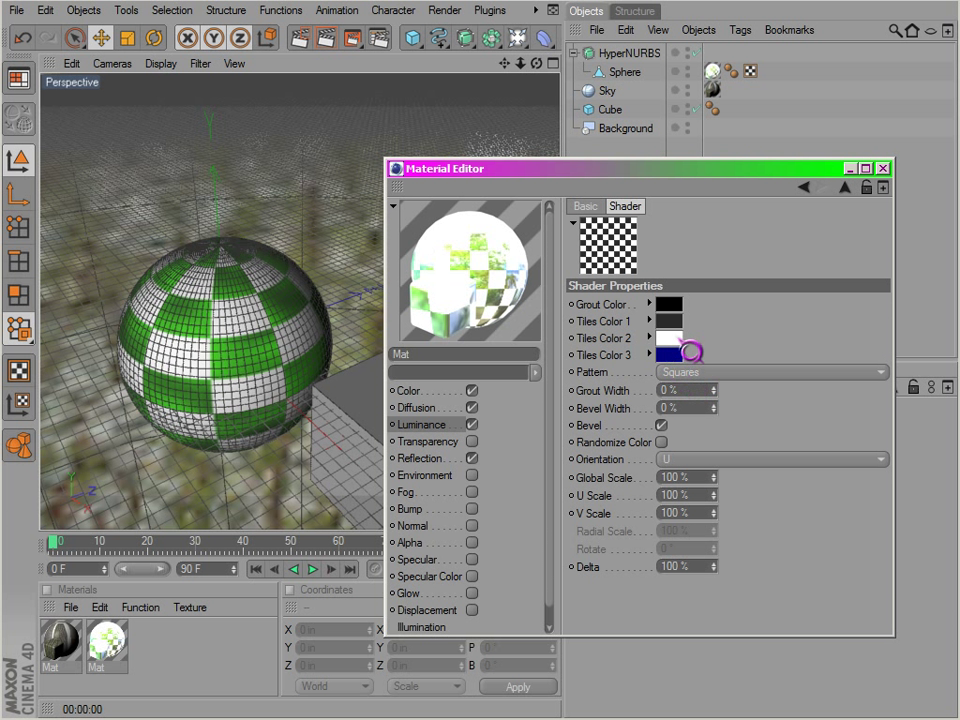
{"action": "left_click", "coordinate": [672, 340]}
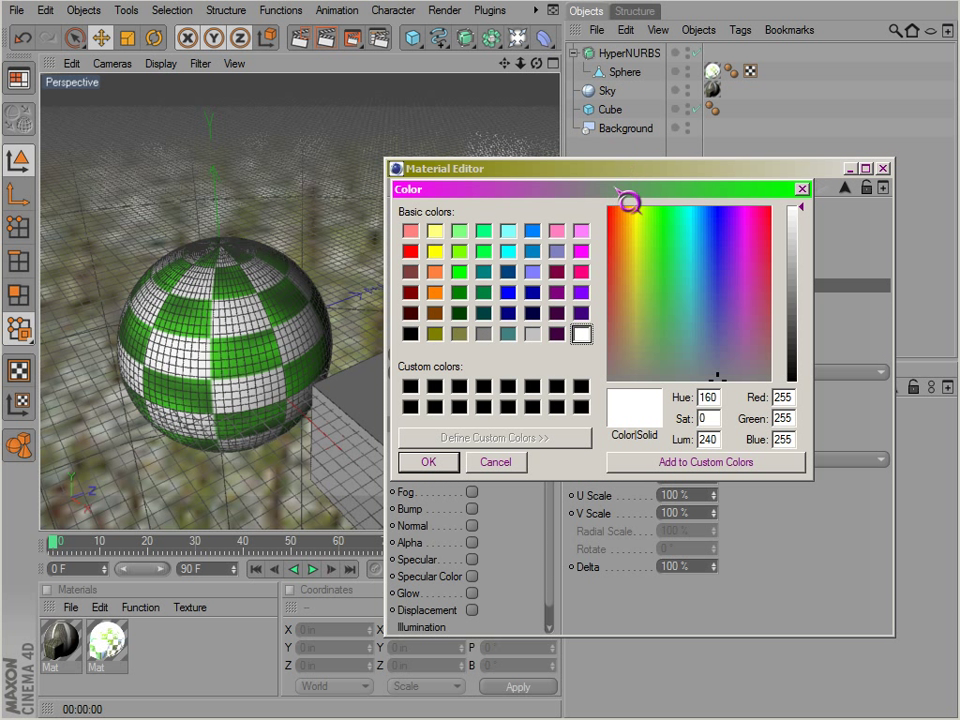
{"action": "left_click", "coordinate": [495, 461]}
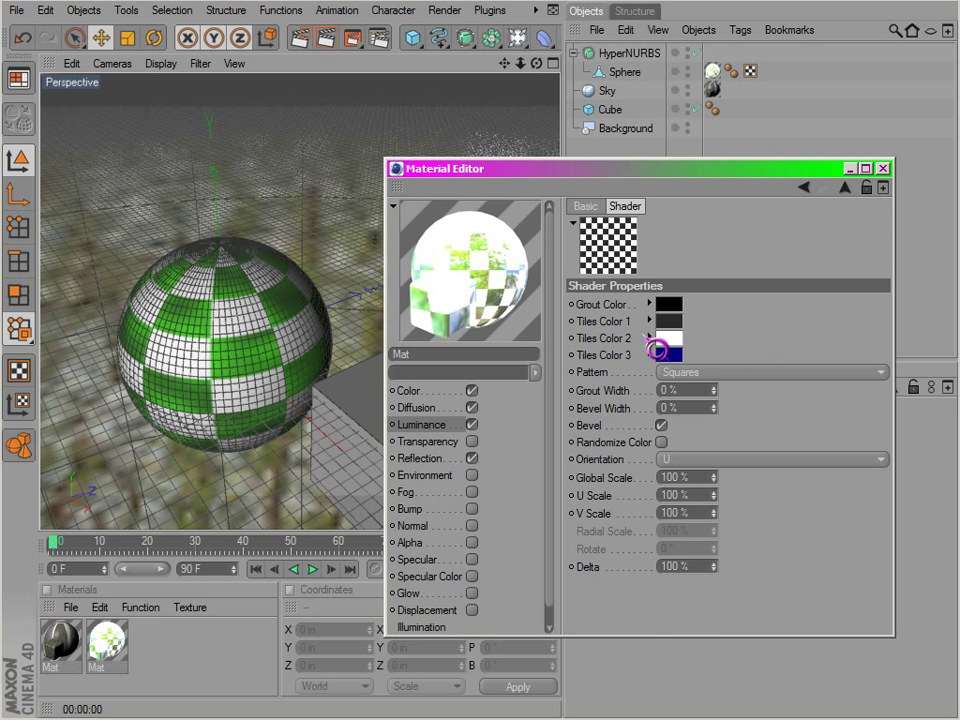
{"action": "left_click", "coordinate": [650, 338]}
{"action": "left_click_drag", "start_coordinate": [722, 390], "coordinate": [700, 404]}
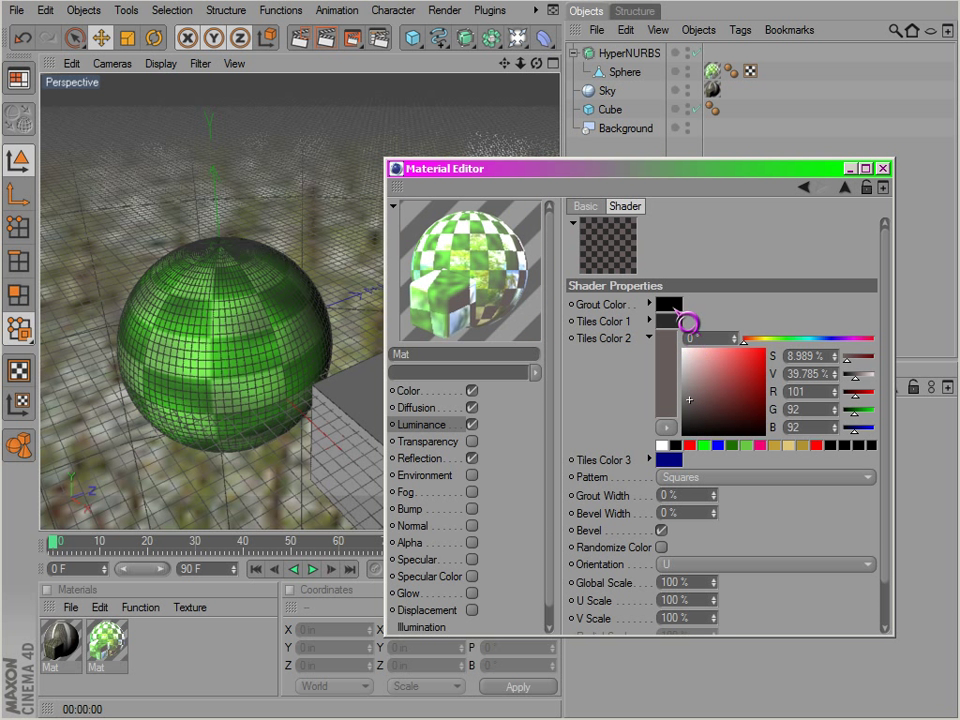
Set Tiles Color 1 of the luminance Tiles shader to black, and render the sphere in the viewport from a slightly different angle.
{"action": "left_click", "coordinate": [674, 309]}
{"action": "left_click", "coordinate": [522, 463]}
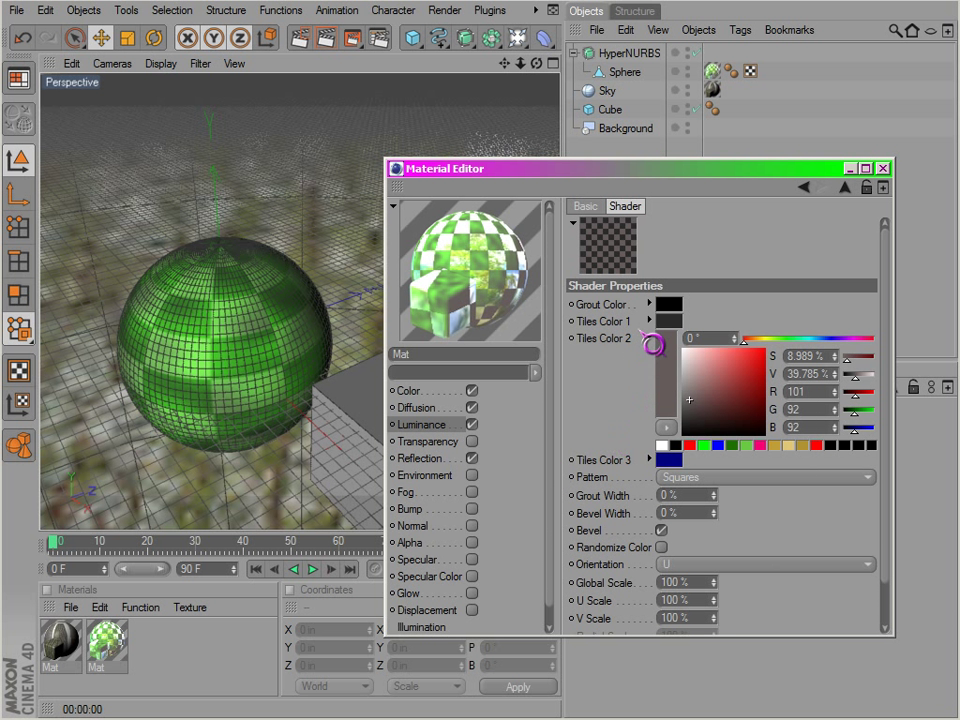
{"action": "left_click", "coordinate": [649, 321]}
{"action": "left_click_drag", "start_coordinate": [687, 384], "coordinate": [649, 467]}
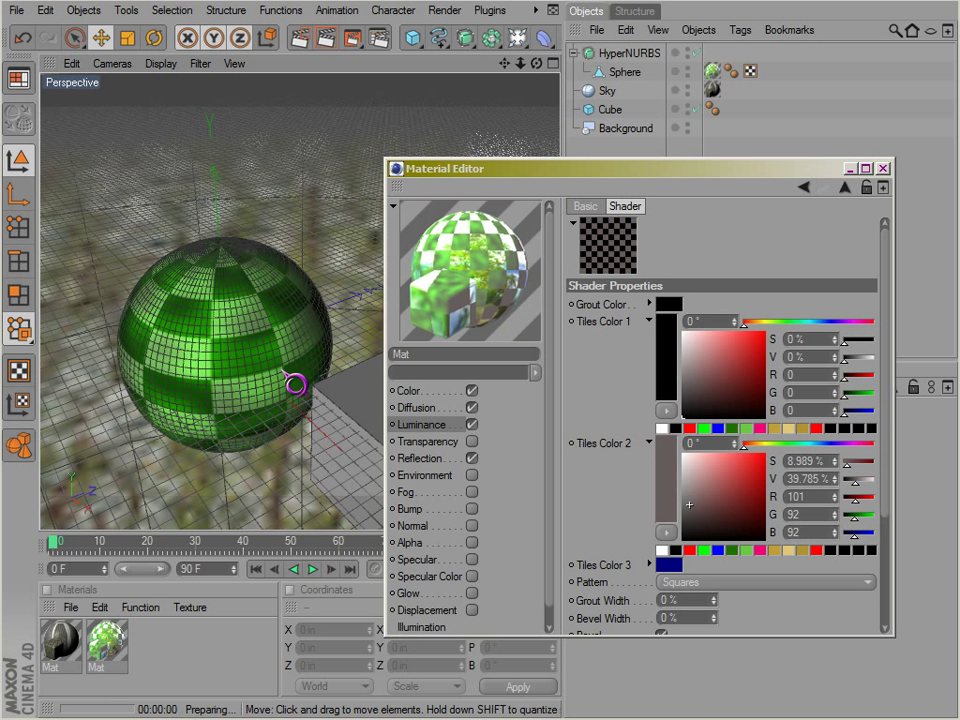
{"action": "left_click_drag", "start_coordinate": [242, 388], "coordinate": [262, 404], "text": "alt"}
{"action": "key", "text": "ctrl+r"}
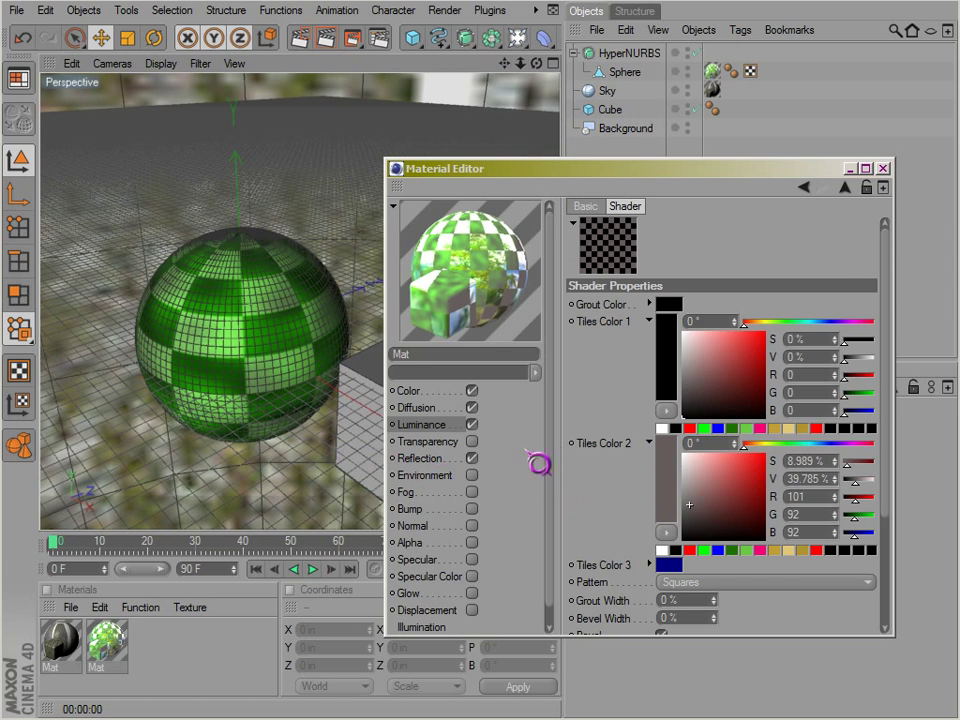
Reduce the luminance Tiles shader's Global Scale to 58 %, and render the sphere in the viewport.
{"action": "left_click", "coordinate": [462, 430]}
{"action": "left_click", "coordinate": [708, 379]}
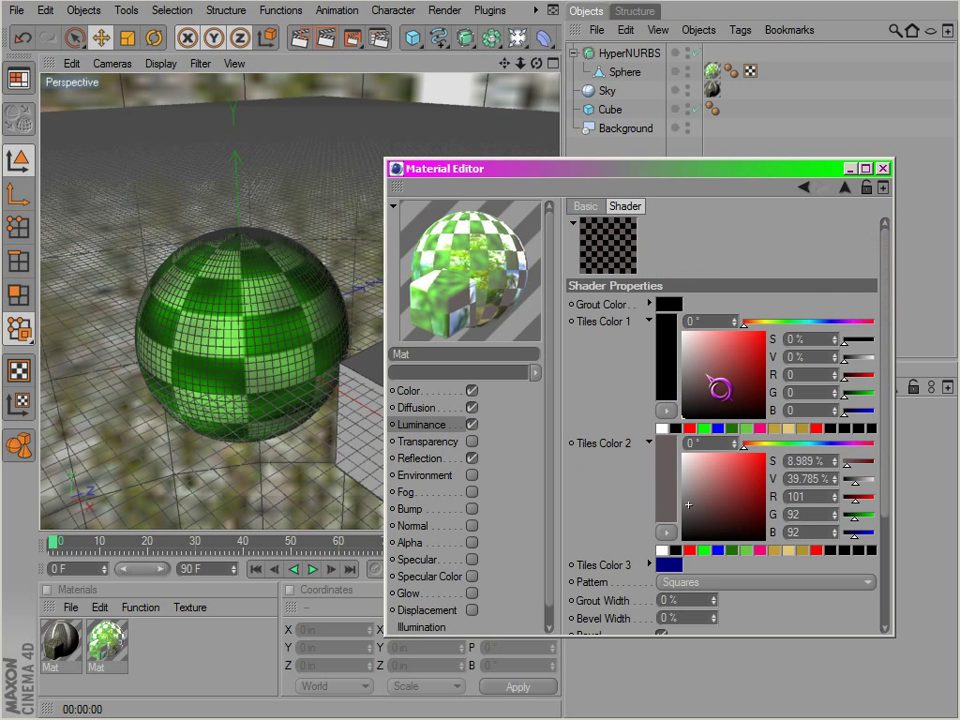
{"action": "left_click", "coordinate": [649, 321]}
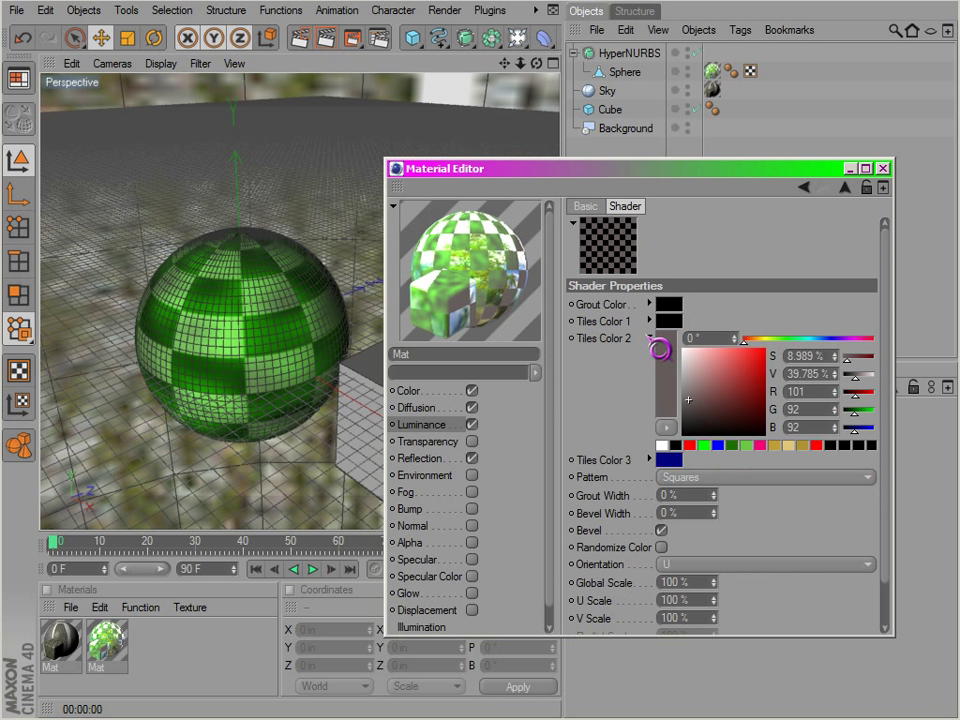
{"action": "left_click", "coordinate": [649, 338]}
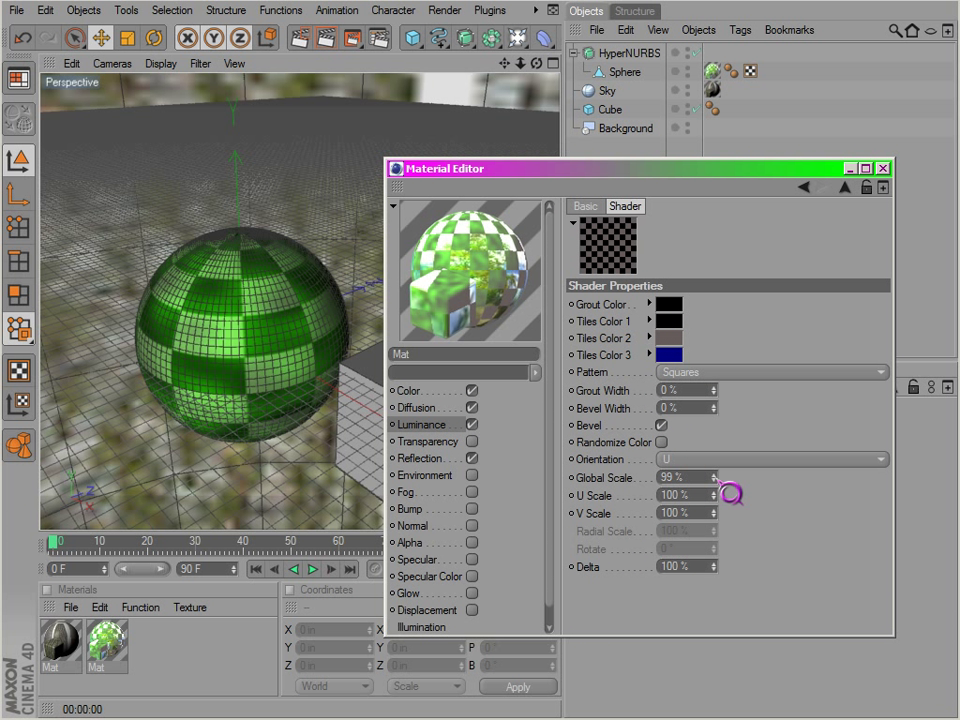
{"action": "left_click_drag", "start_coordinate": [731, 493], "coordinate": [259, 415]}
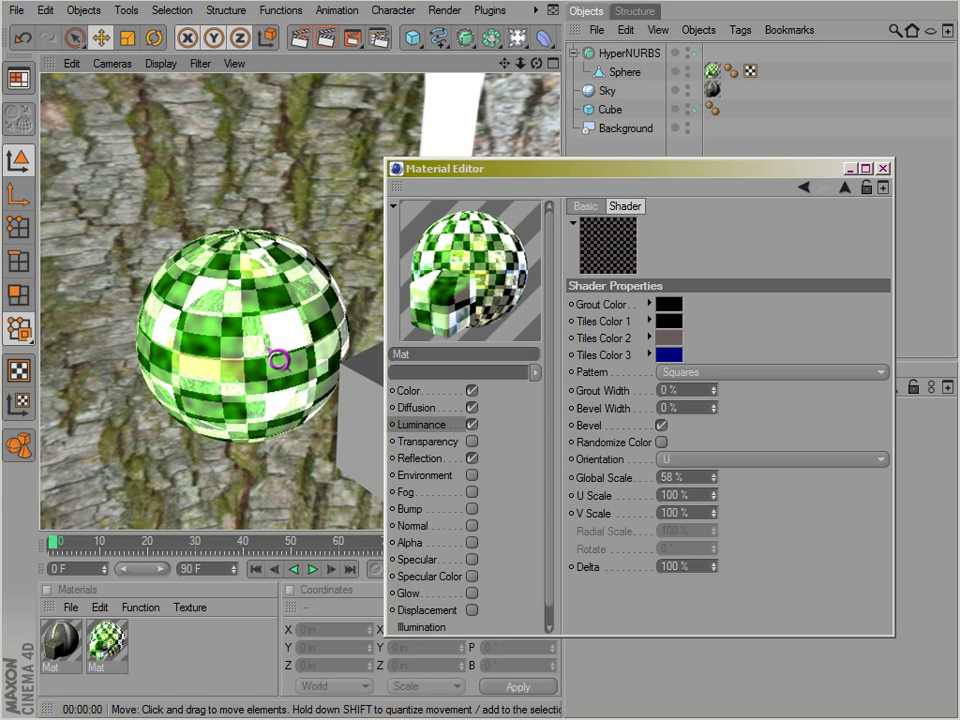
In the Diffusion channel, set Brightness to 12 % and enable Affect Luminance and Affect Reflection.
{"action": "left_click", "coordinate": [450, 425]}
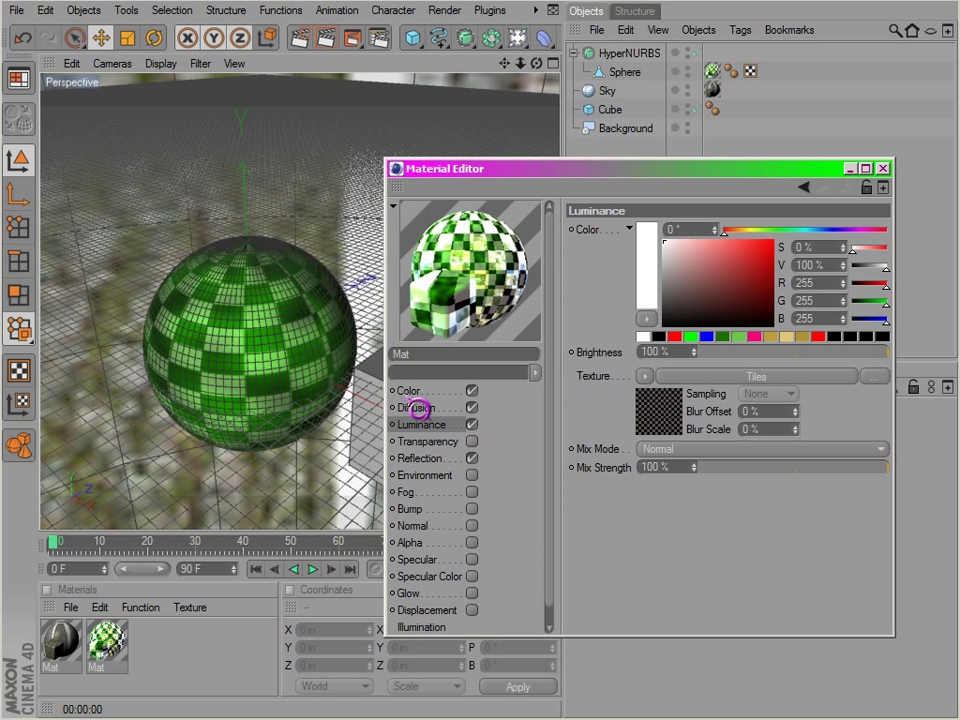
{"action": "left_click", "coordinate": [417, 407]}
{"action": "mouse_move", "coordinate": [730, 230]}
{"action": "left_mouse_down"}
{"action": "mouse_move", "coordinate": [718, 231]}
{"action": "mouse_move", "coordinate": [741, 231]}
{"action": "left_mouse_up"}
{"action": "left_click", "coordinate": [664, 247]}
{"action": "left_click", "coordinate": [664, 281]}
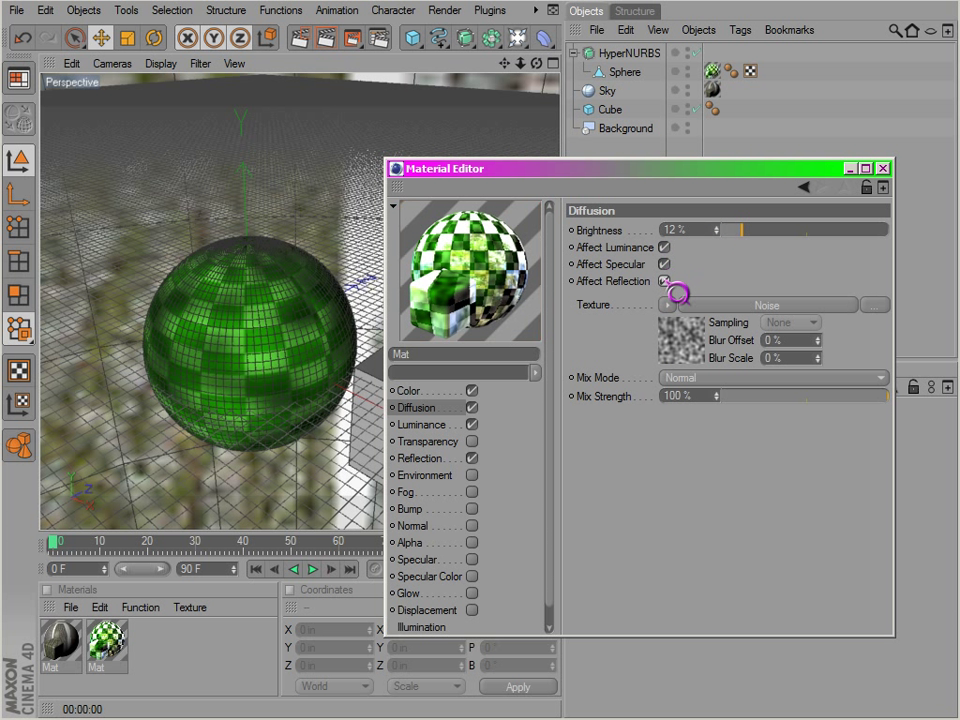
Set the Diffusion brightness to 25 %, and render the sphere in the viewport from two angles.
{"action": "left_click", "coordinate": [719, 235]}
{"action": "mouse_move", "coordinate": [720, 233]}
{"action": "left_mouse_down"}
{"action": "mouse_move", "coordinate": [876, 236]}
{"action": "mouse_move", "coordinate": [713, 236]}
{"action": "left_mouse_up"}
{"action": "key", "text": "ctrl+r"}
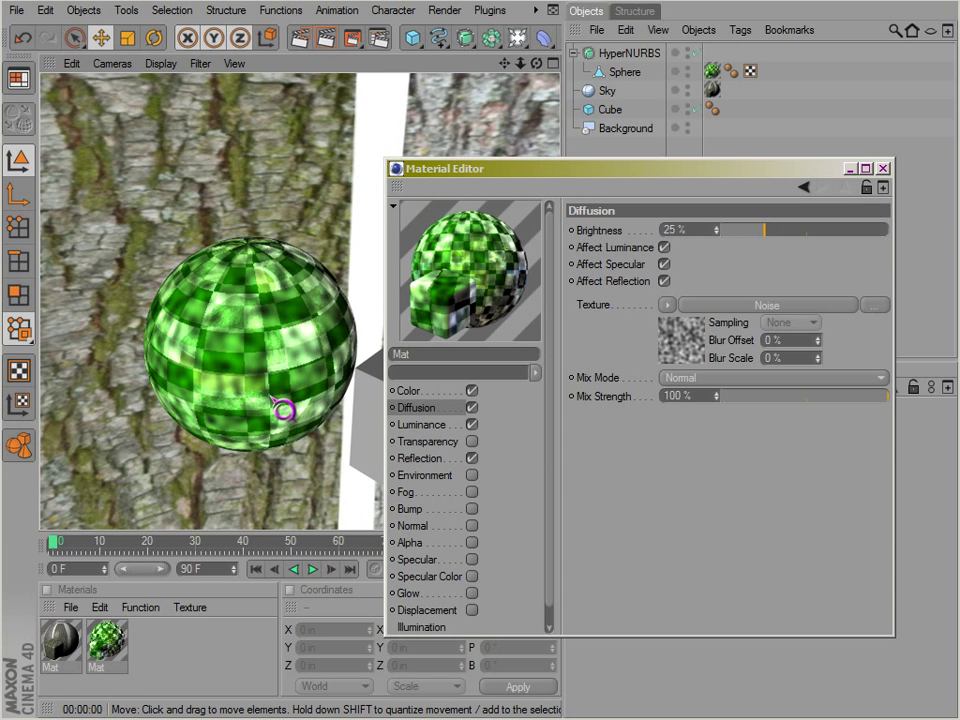
{"action": "left_click_drag", "start_coordinate": [272, 399], "coordinate": [283, 388], "text": "alt"}
{"action": "key", "text": "ctrl+r"}
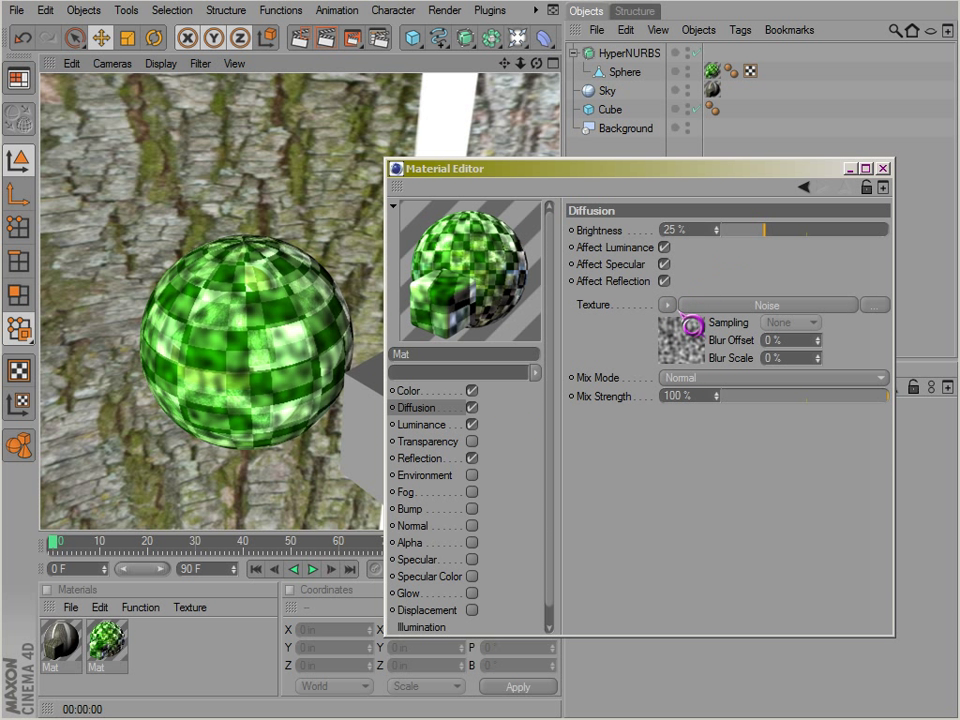
Clear the Noise texture from the Diffusion channel, and render the sphere with Diffusion brightness at 100 %.
{"action": "left_click", "coordinate": [667, 304]}
{"action": "left_click", "coordinate": [680, 319]}
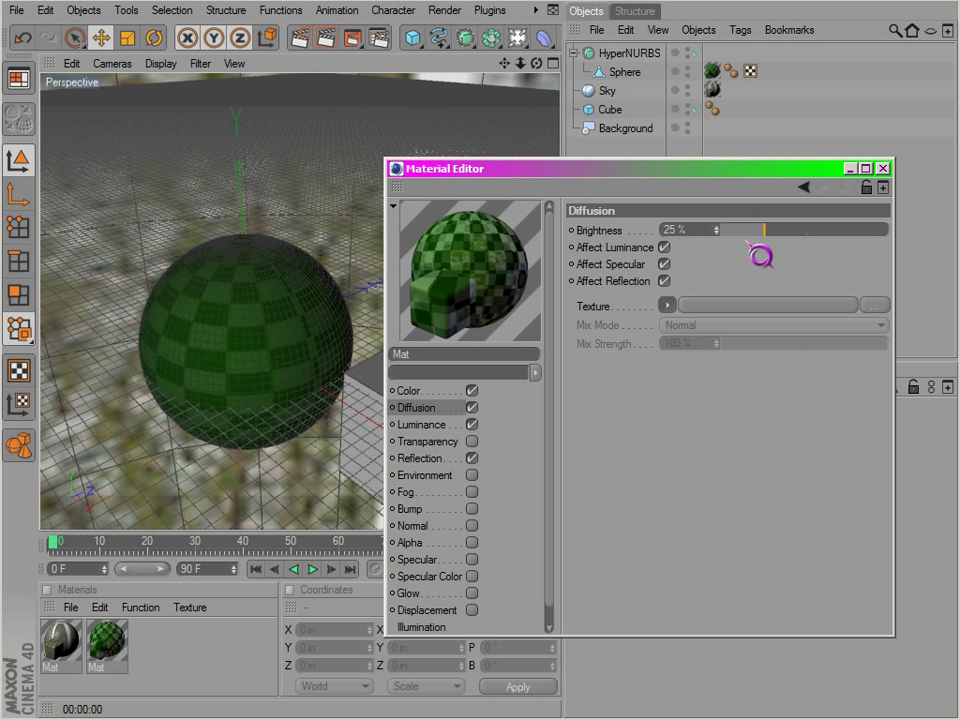
{"action": "left_click_drag", "start_coordinate": [764, 253], "coordinate": [926, 248]}
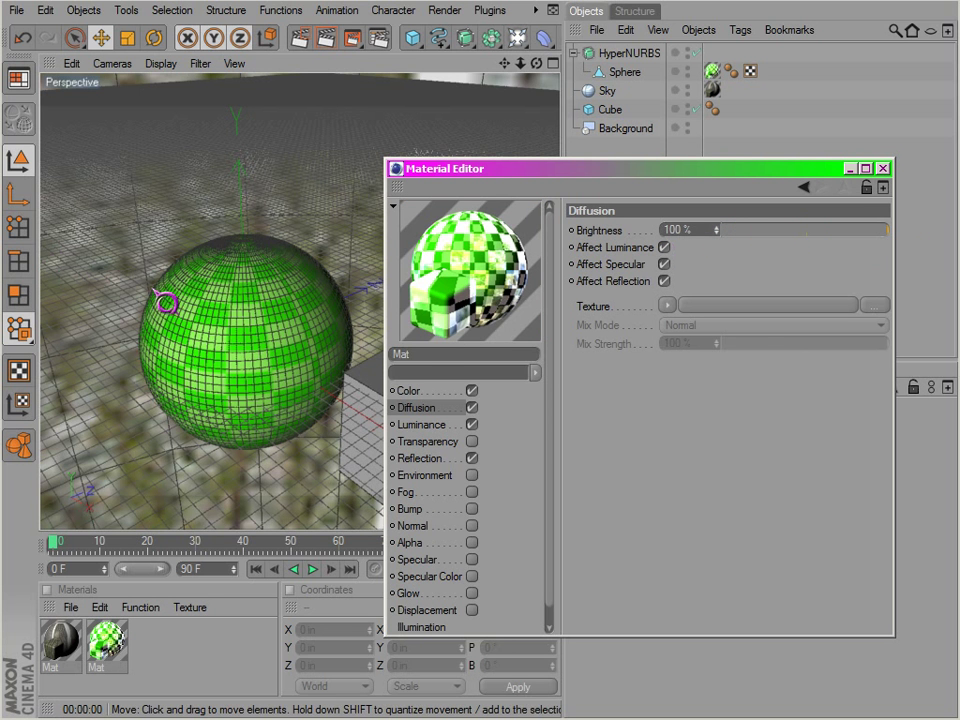
{"action": "left_click", "coordinate": [232, 370]}
{"action": "key", "text": "ctrl+r"}
{"action": "left_click_drag", "start_coordinate": [240, 381], "coordinate": [488, 269], "text": "alt"}
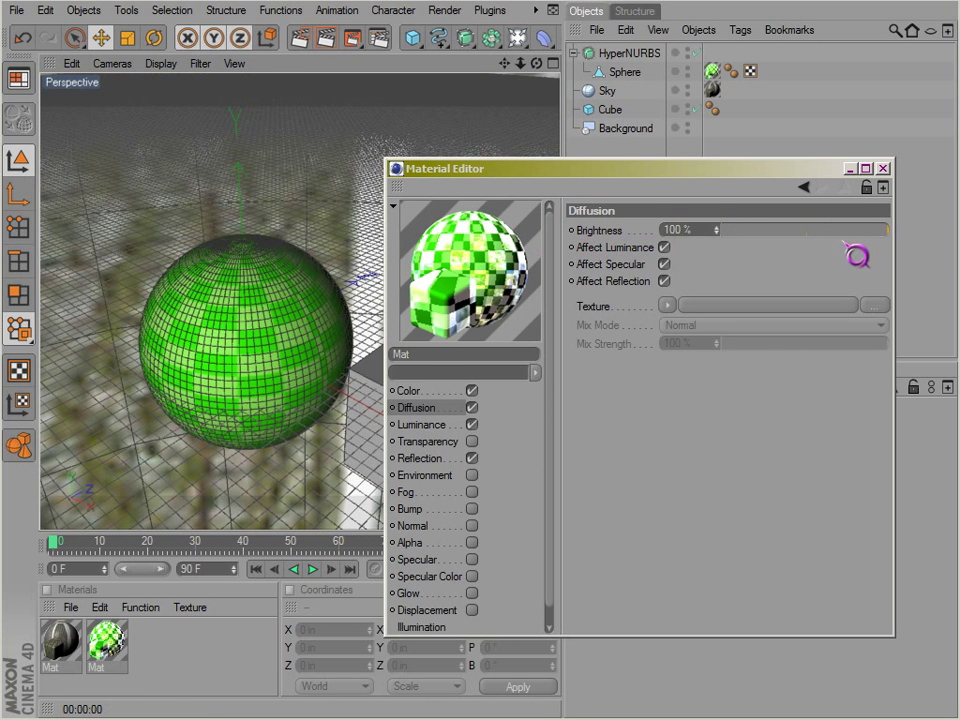
Lower the Diffusion brightness to 15 %, and render the sphere in the viewport.
{"action": "left_click_drag", "start_coordinate": [843, 245], "coordinate": [758, 236]}
{"action": "key", "text": "ctrl+r"}
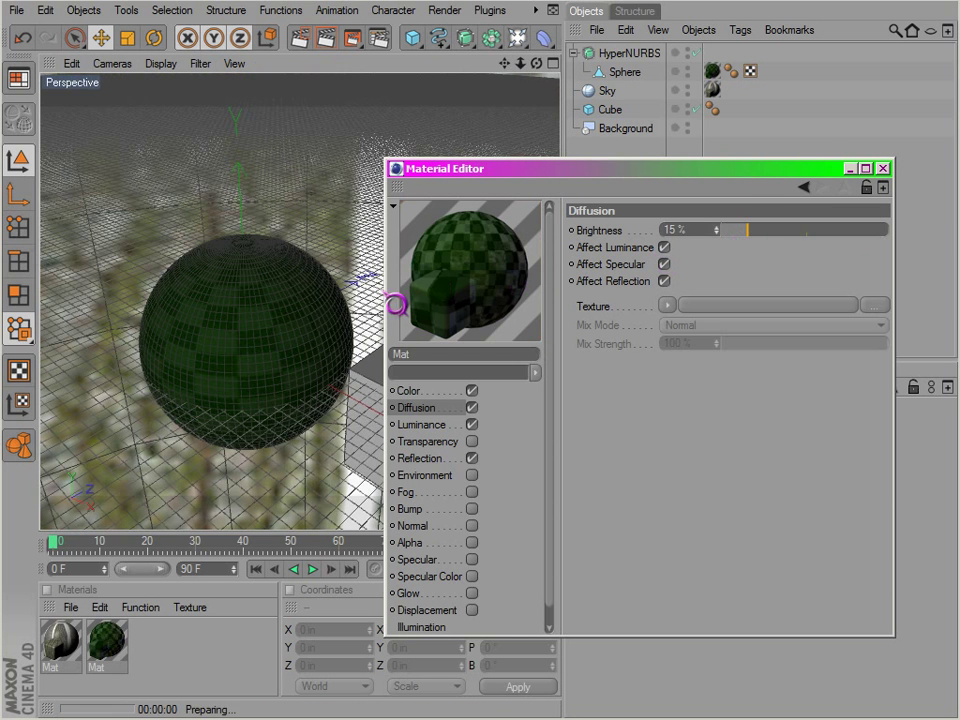
{"action": "key", "text": "ctrl+r"}
Load a Gradient shader as the Diffusion texture, and render the sphere in the viewport from above.
{"action": "left_click", "coordinate": [666, 305]}
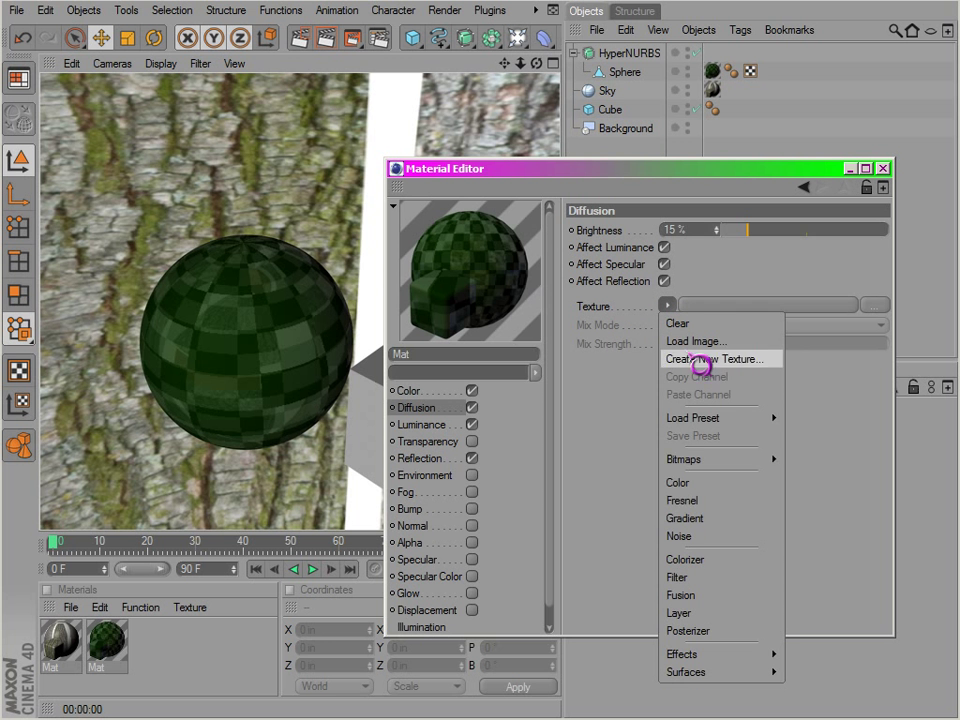
{"action": "left_click", "coordinate": [703, 519]}
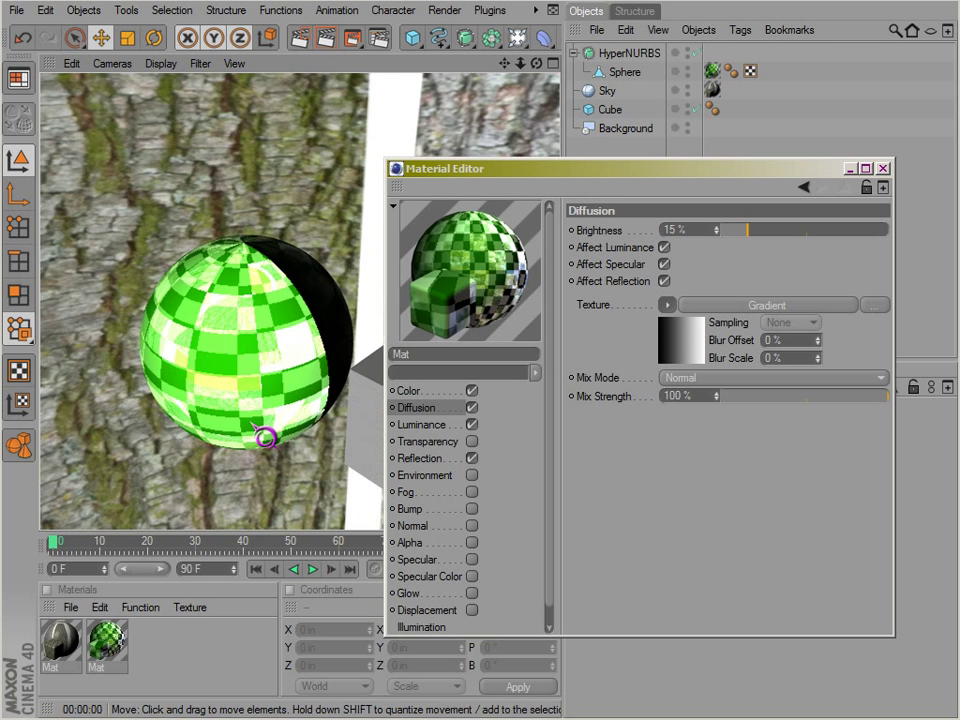
{"action": "left_click_drag", "start_coordinate": [285, 439], "coordinate": [540, 443], "text": "alt"}
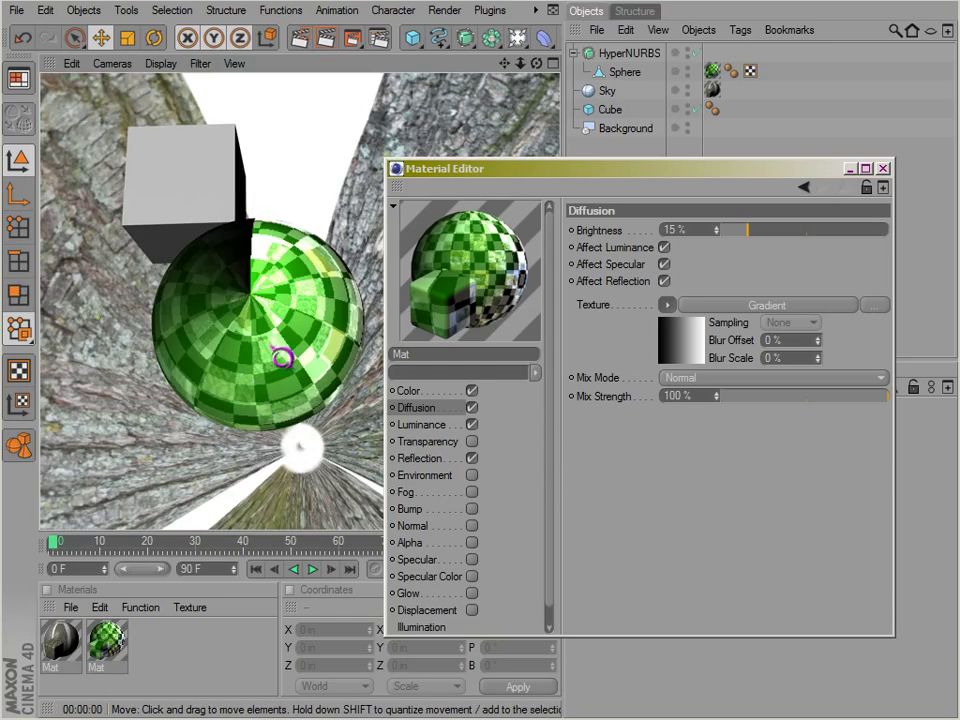
Turn off the sphere material's Diffusion, Luminance and Reflection channels so only Color stays active.
{"action": "left_click_drag", "start_coordinate": [269, 345], "coordinate": [263, 343], "text": "alt"}
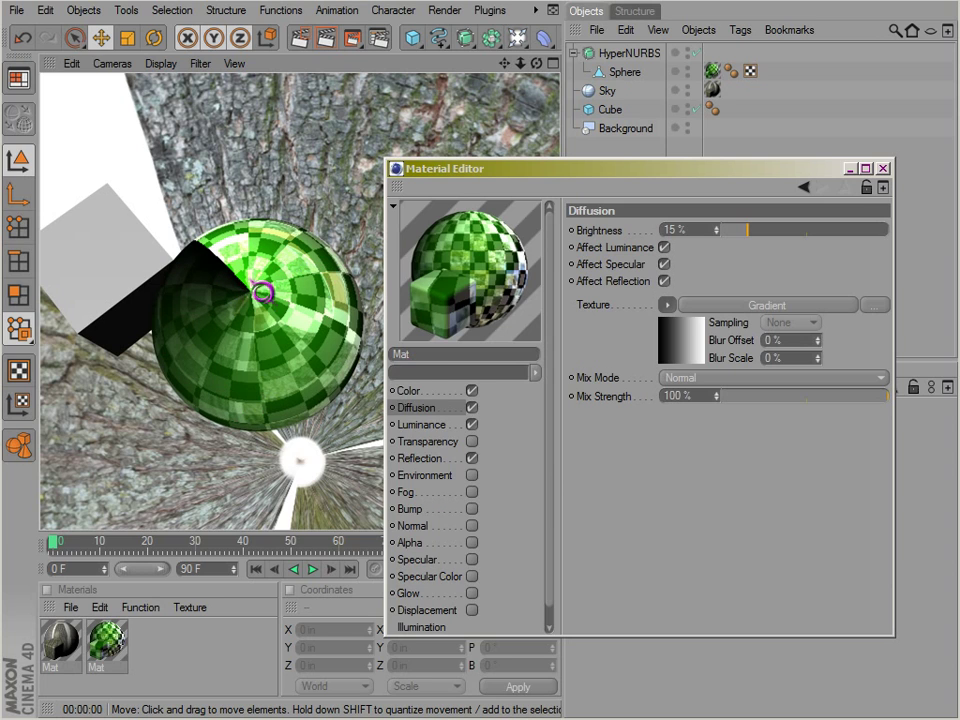
{"action": "left_click_drag", "start_coordinate": [261, 289], "coordinate": [488, 364], "text": "alt"}
{"action": "left_click", "coordinate": [471, 408]}
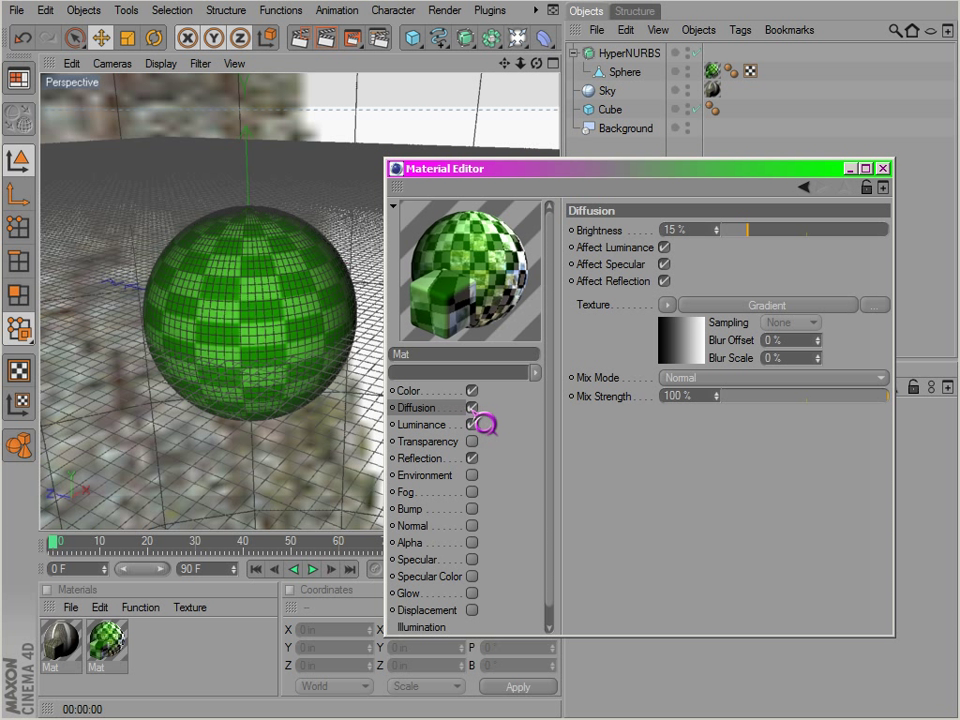
{"action": "left_click", "coordinate": [473, 458]}
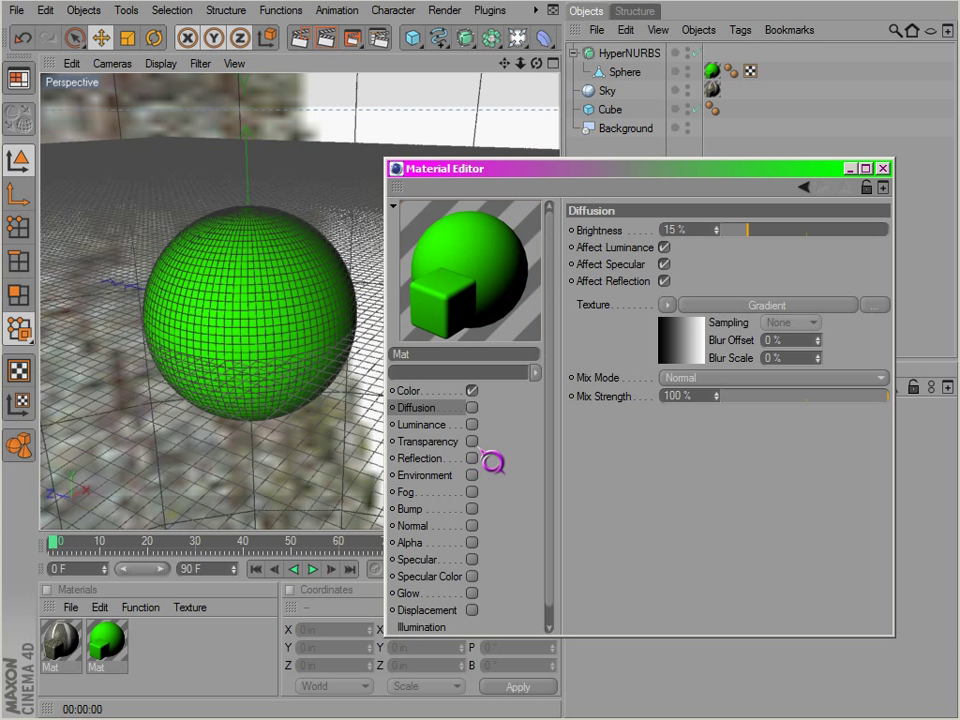
Load the image Lamp_2048 from the TX Environment folder as the material's Color texture.
{"action": "scroll", "coordinate": [551, 440], "scroll_direction": "down", "scroll_amount": 1}
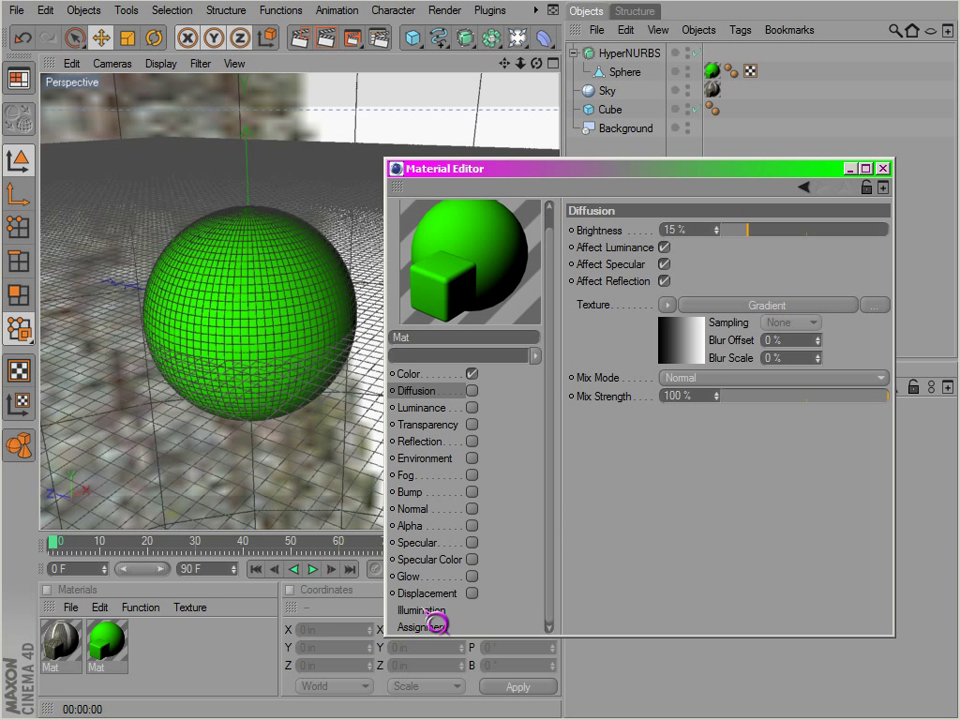
{"action": "left_click", "coordinate": [424, 611]}
{"action": "left_click", "coordinate": [425, 374]}
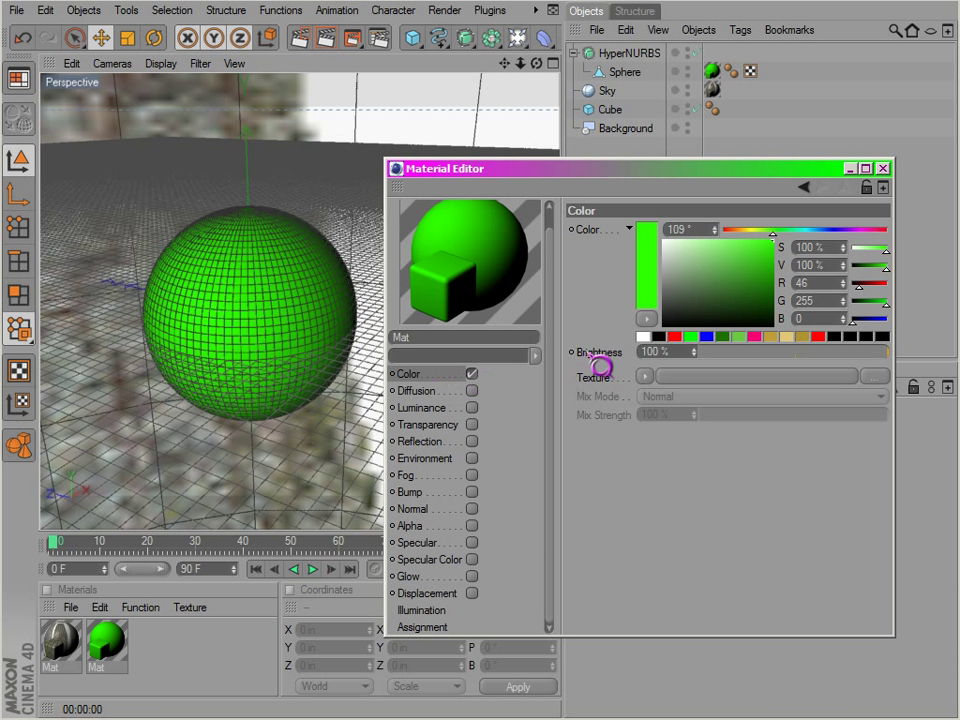
{"action": "left_click", "coordinate": [648, 379]}
{"action": "left_click", "coordinate": [668, 412]}
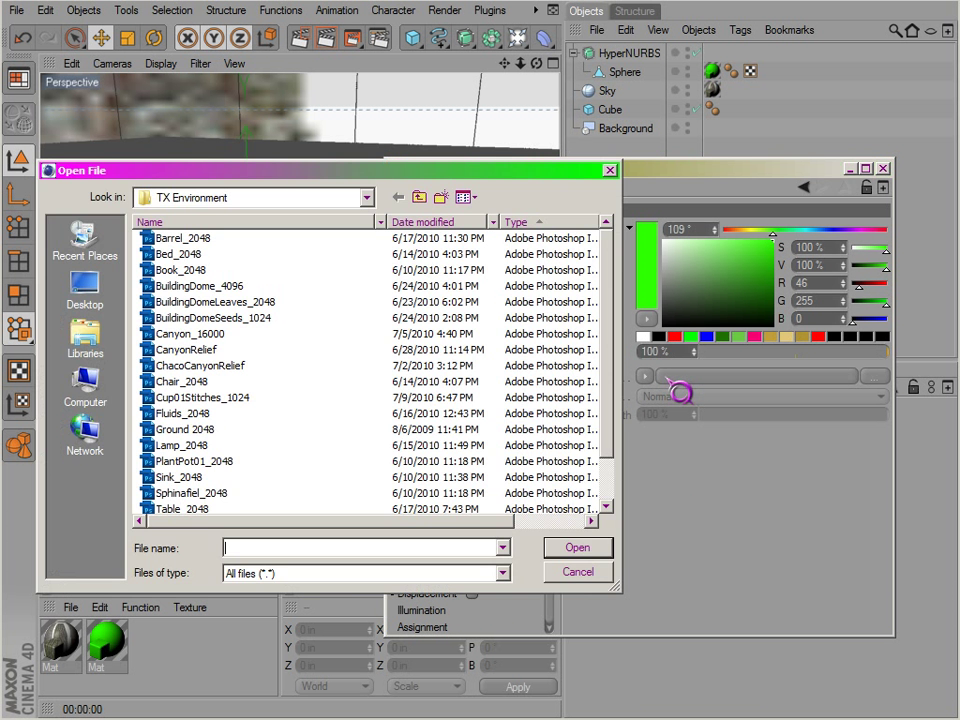
{"action": "double_click", "coordinate": [150, 446]}
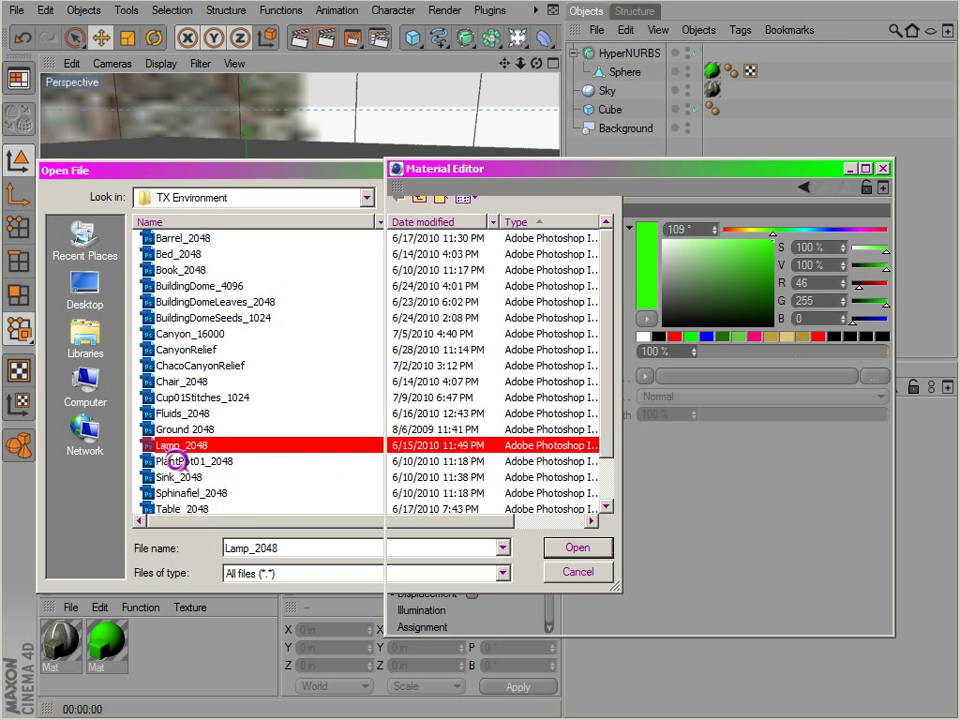
{"action": "left_click", "coordinate": [645, 504]}
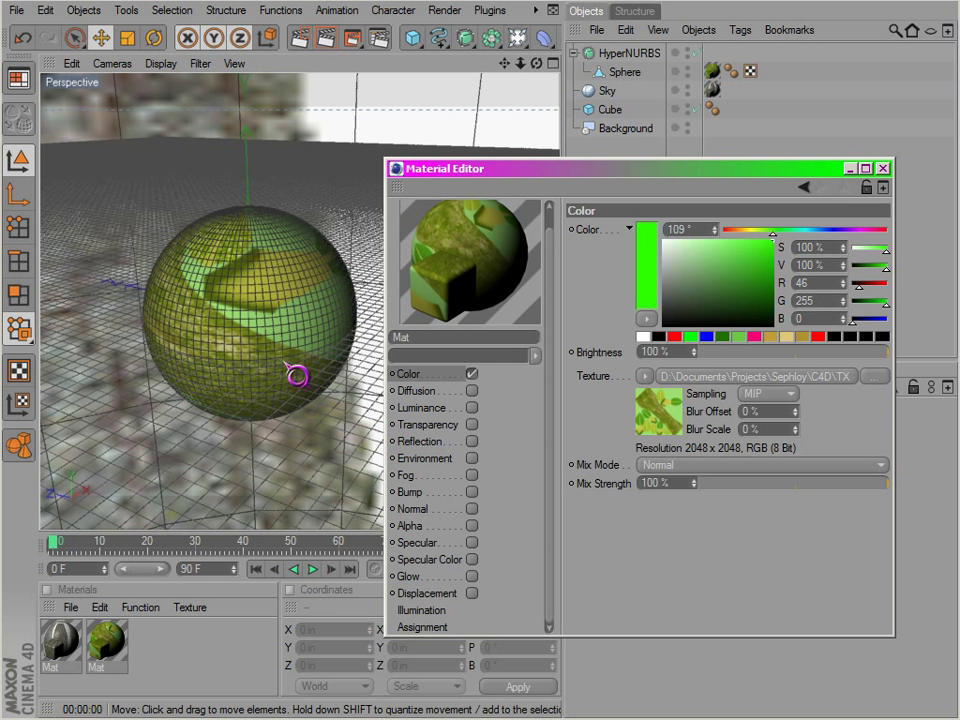
Set the Color channel's base colour to white, with hue 0°, saturation 0 % and value 100 %.
{"action": "left_click_drag", "start_coordinate": [293, 366], "coordinate": [258, 404]}
{"action": "scroll", "coordinate": [253, 397], "scroll_direction": "up", "scroll_amount": 1}
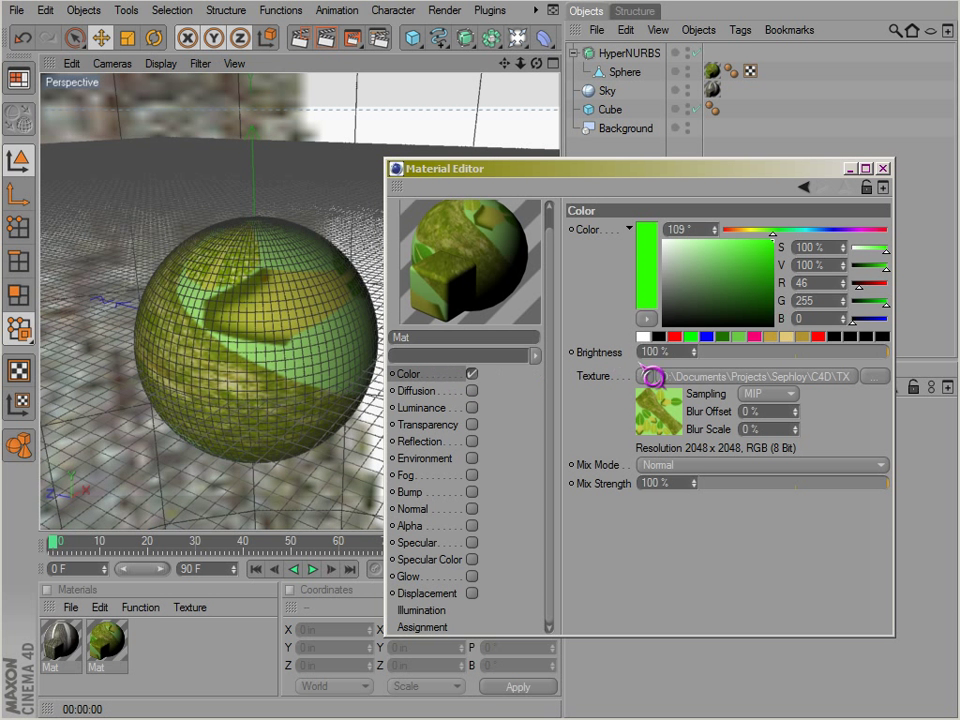
{"action": "left_click_drag", "start_coordinate": [724, 308], "coordinate": [502, 128]}
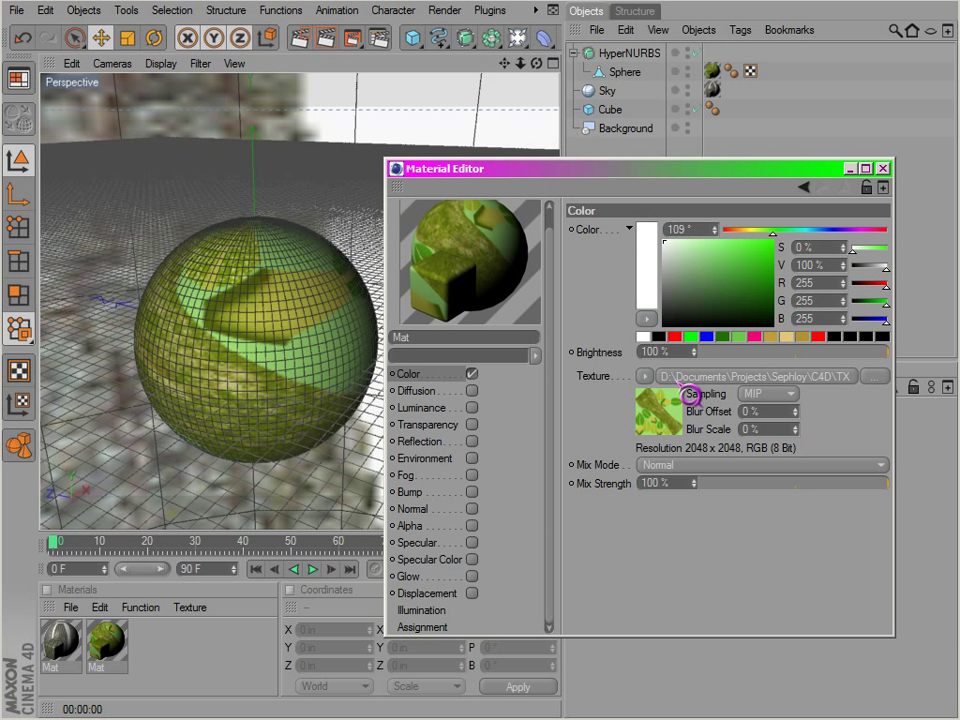
{"action": "left_click", "coordinate": [685, 465]}
{"action": "left_click", "coordinate": [686, 486]}
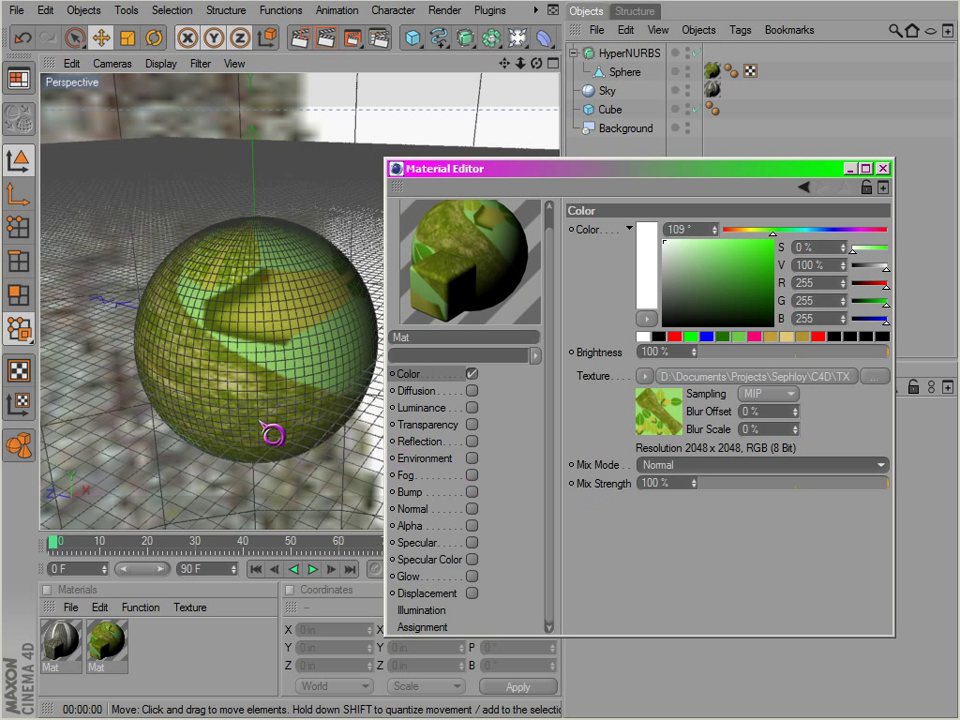
{"action": "mouse_move", "coordinate": [244, 387]}
{"action": "left_mouse_down", "text": "alt"}
{"action": "mouse_move", "coordinate": [540, 443]}
{"action": "mouse_move", "coordinate": [319, 364]}
{"action": "left_mouse_up", "text": "alt"}
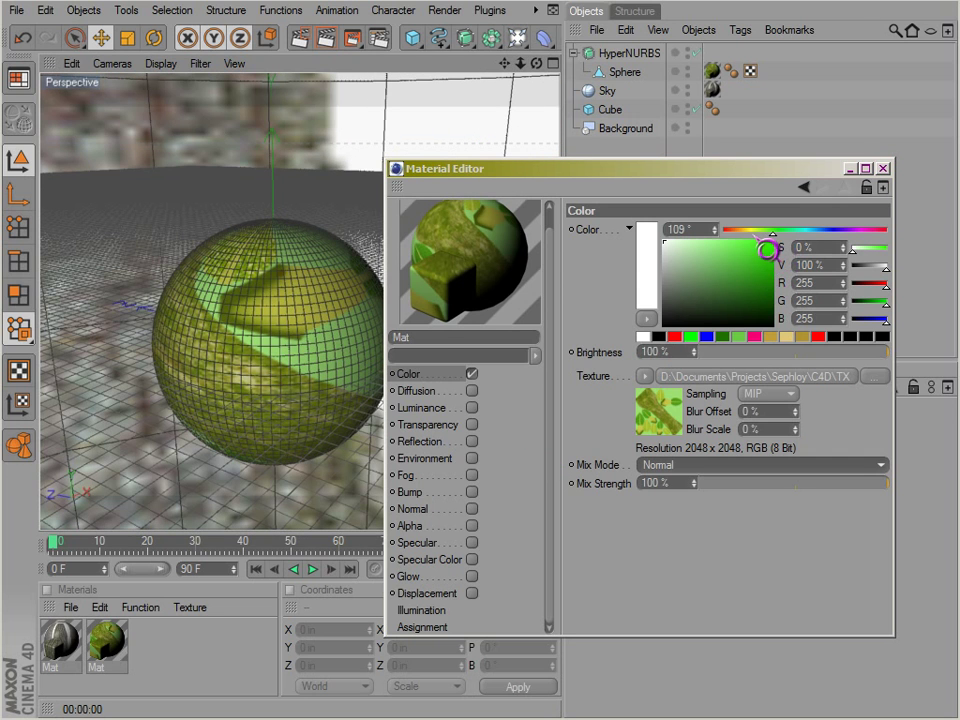
{"action": "left_click_drag", "start_coordinate": [768, 248], "coordinate": [722, 248]}
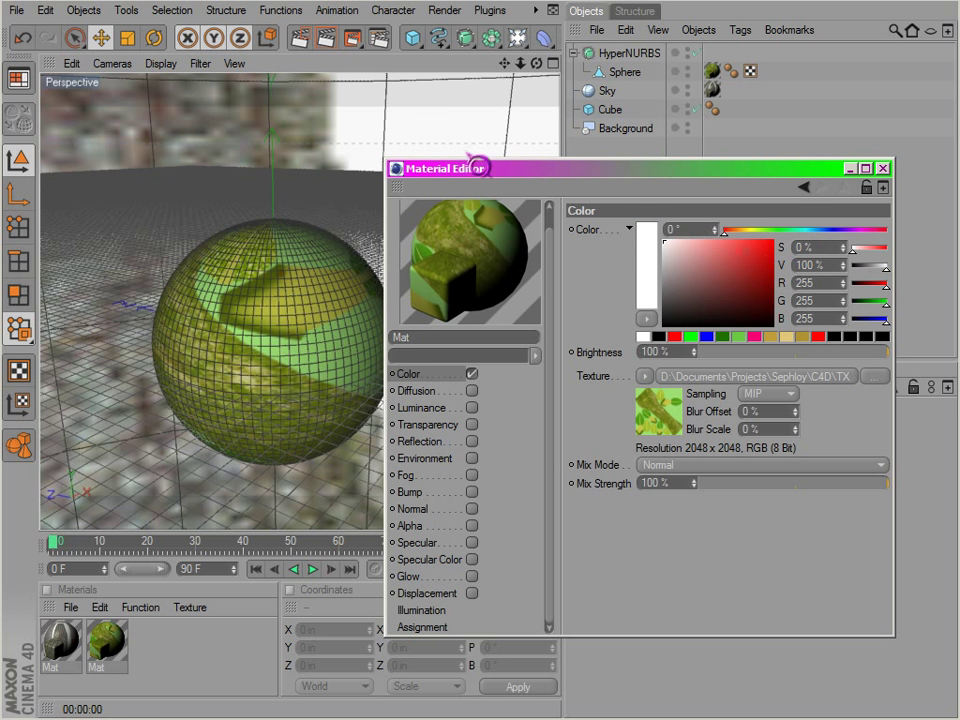
Add a Polygon object carrying the Lamp_2048 material, and lower it below the sphere to about Y -164 in.
{"action": "mouse_move", "coordinate": [197, 399]}
{"action": "left_mouse_down", "text": "alt"}
{"action": "mouse_move", "coordinate": [553, 452]}
{"action": "mouse_move", "coordinate": [198, 390]}
{"action": "left_mouse_up", "text": "alt"}
{"action": "scroll", "coordinate": [243, 345], "scroll_direction": "up", "scroll_amount": 8}
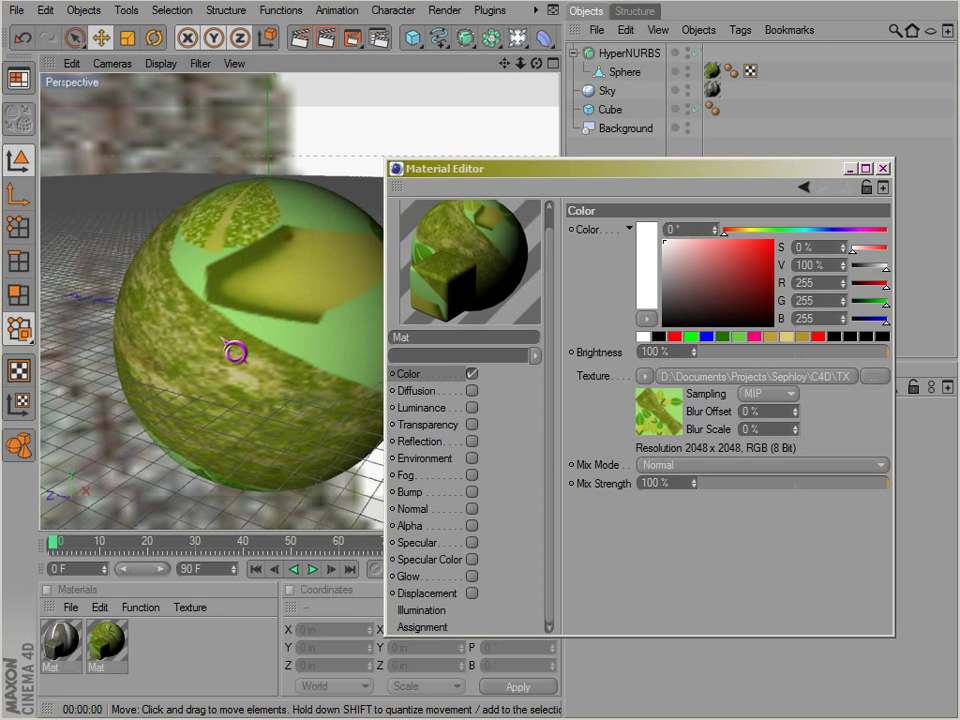
{"action": "left_click_drag", "start_coordinate": [207, 396], "coordinate": [305, 303], "text": "alt"}
{"action": "scroll", "coordinate": [265, 330], "scroll_direction": "down", "scroll_amount": 6}
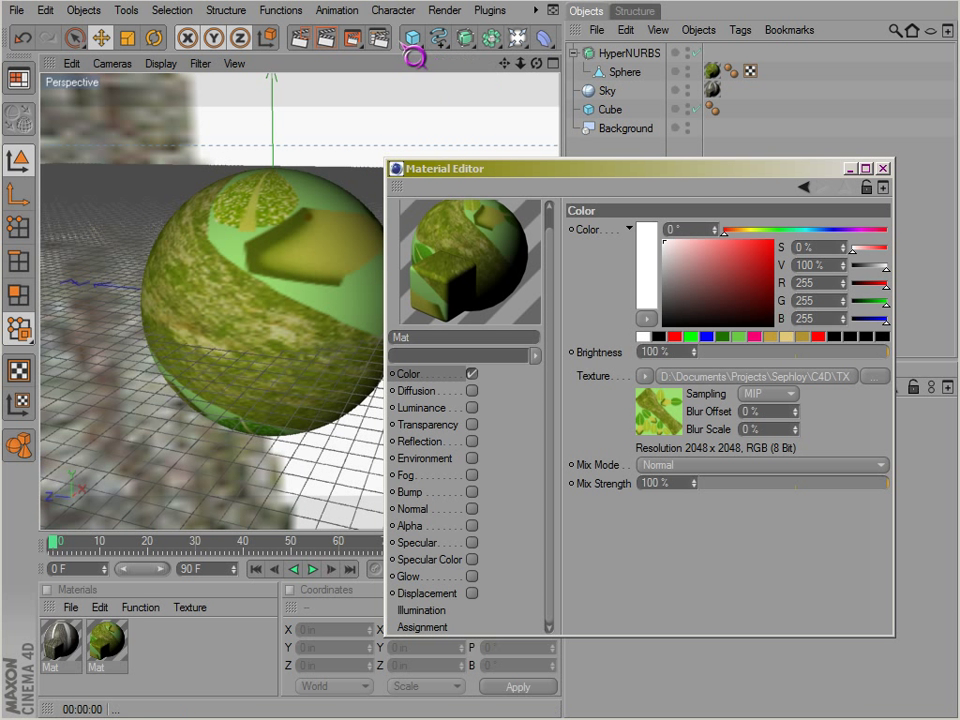
{"action": "left_click_drag", "start_coordinate": [413, 38], "coordinate": [470, 94]}
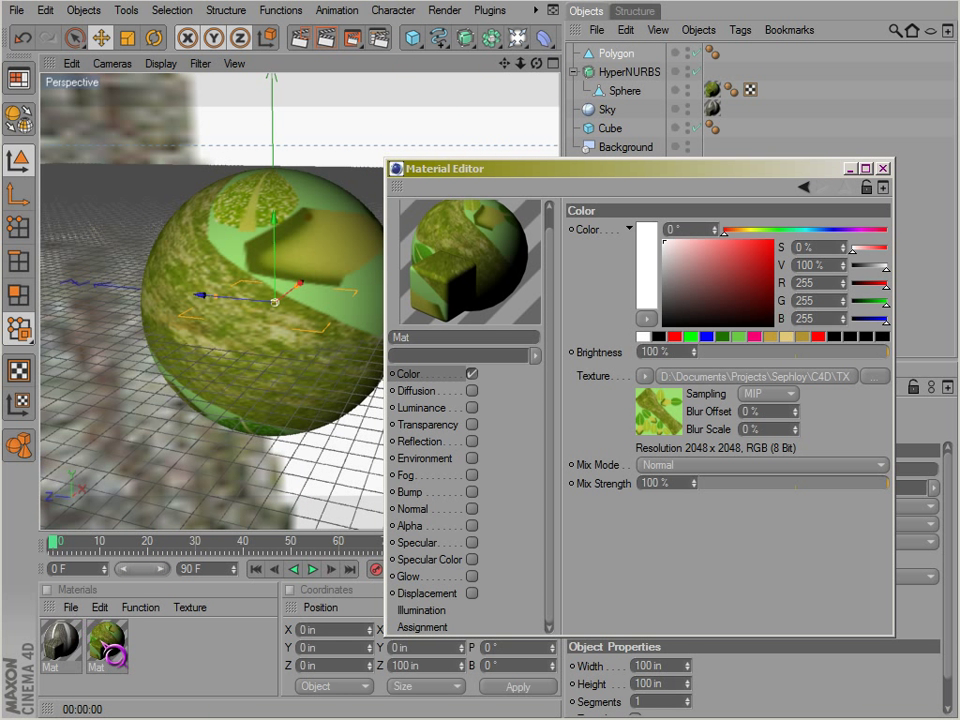
{"action": "left_click_drag", "start_coordinate": [117, 655], "coordinate": [472, 355]}
{"action": "left_click_drag", "start_coordinate": [617, 72], "coordinate": [616, 54]}
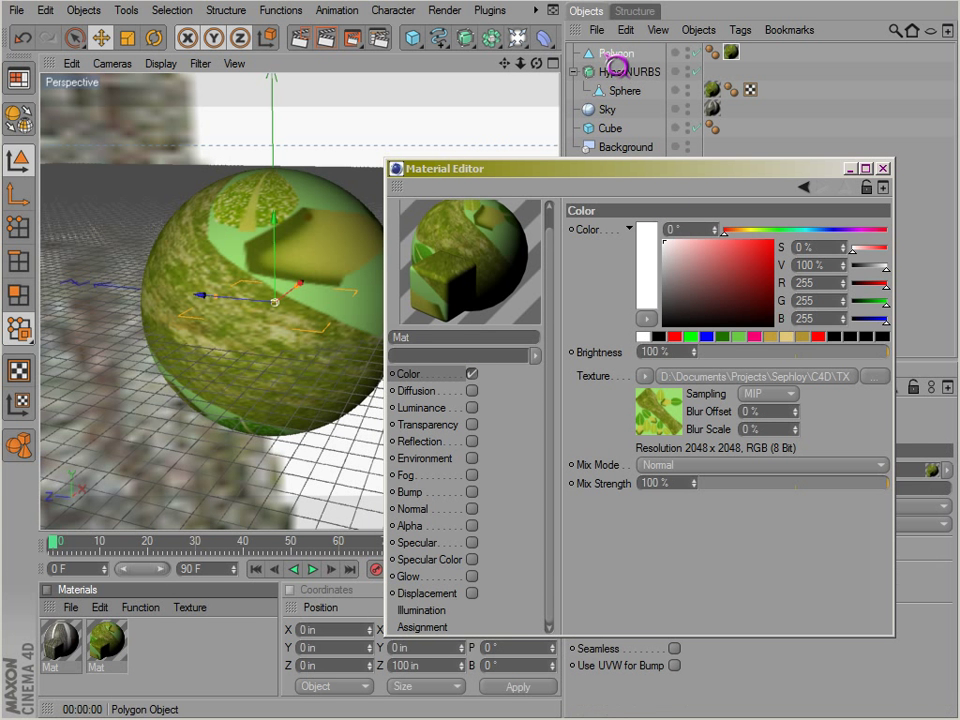
{"action": "left_click_drag", "start_coordinate": [604, 174], "coordinate": [740, 318]}
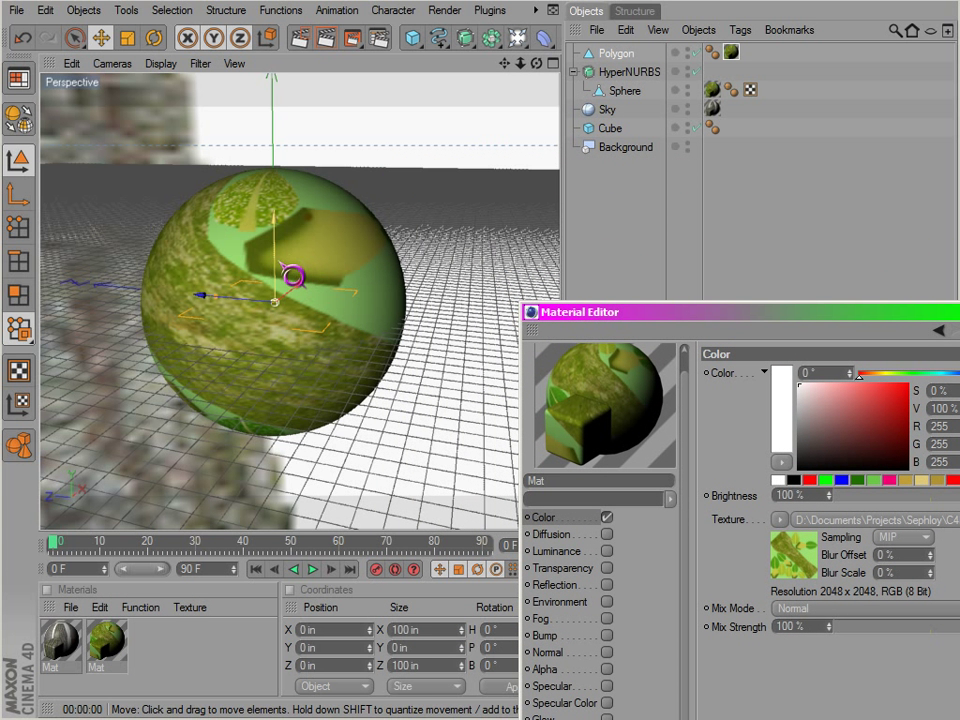
{"action": "left_click_drag", "start_coordinate": [274, 227], "coordinate": [276, 411]}
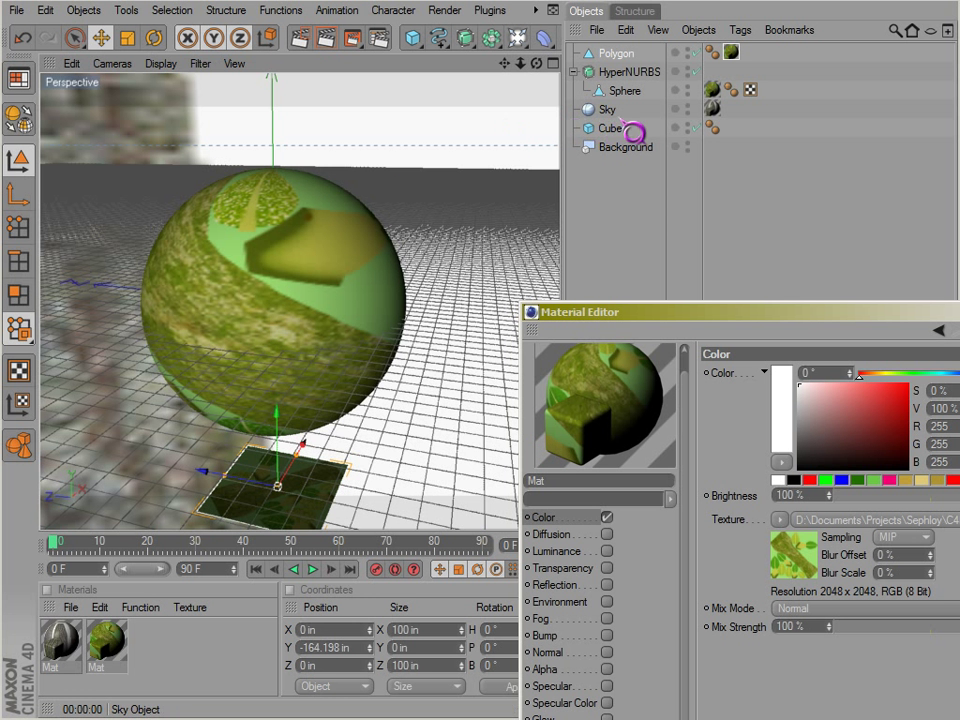
Delete the Sky, Cube and HyperNURBS objects, including the sphere, keeping only the Polygon and the Background.
{"action": "left_click", "coordinate": [614, 112]}
{"action": "key", "text": "Delete"}
{"action": "left_click", "coordinate": [612, 110]}
{"action": "left_click", "coordinate": [628, 72]}
{"action": "key", "text": "Delete"}
{"action": "left_click", "coordinate": [620, 72]}
{"action": "key", "text": "Delete"}
{"action": "left_click", "coordinate": [626, 78]}
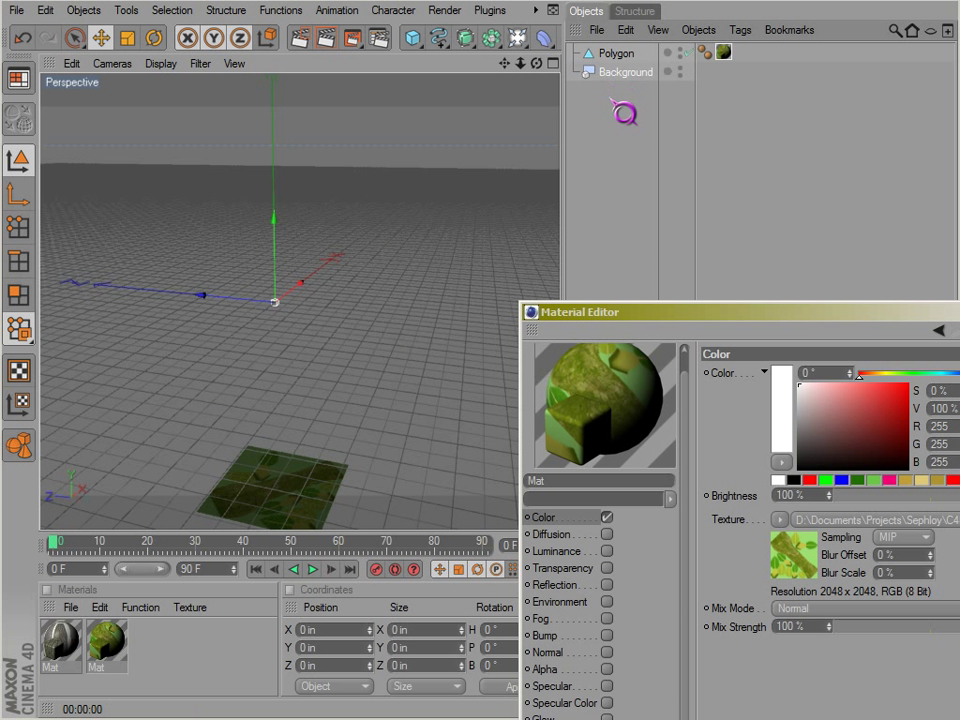
Raise the polygon to about Y 12 in.
{"action": "left_click", "coordinate": [614, 53]}
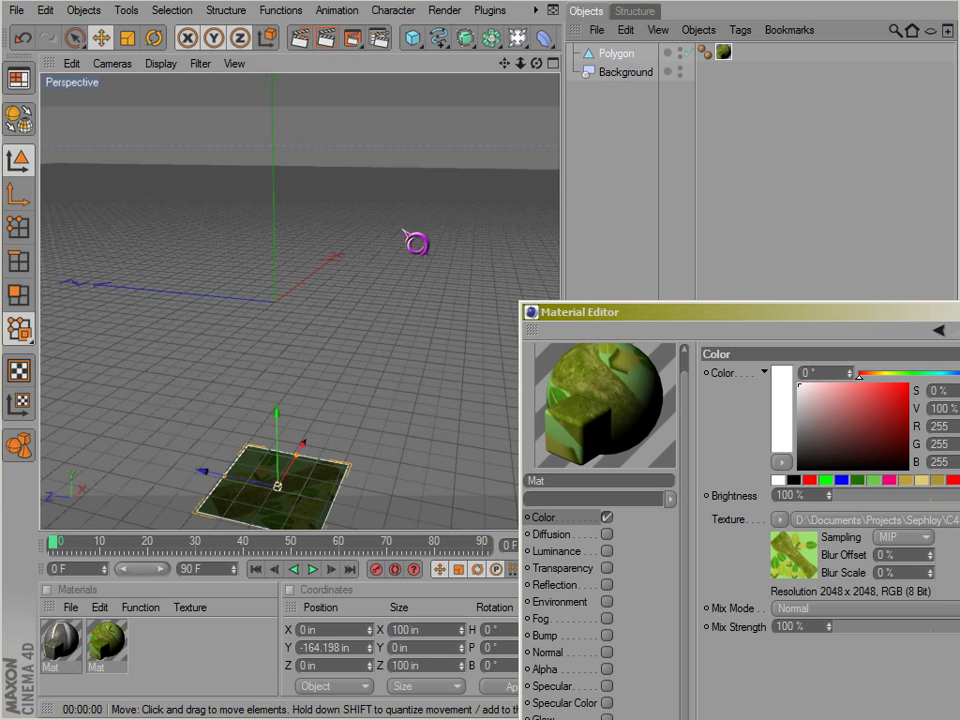
{"action": "left_click_drag", "start_coordinate": [277, 412], "coordinate": [274, 202]}
{"action": "left_click_drag", "start_coordinate": [280, 410], "coordinate": [235, 480], "text": "alt"}
{"action": "scroll", "coordinate": [292, 440], "scroll_direction": "up", "scroll_amount": 10}
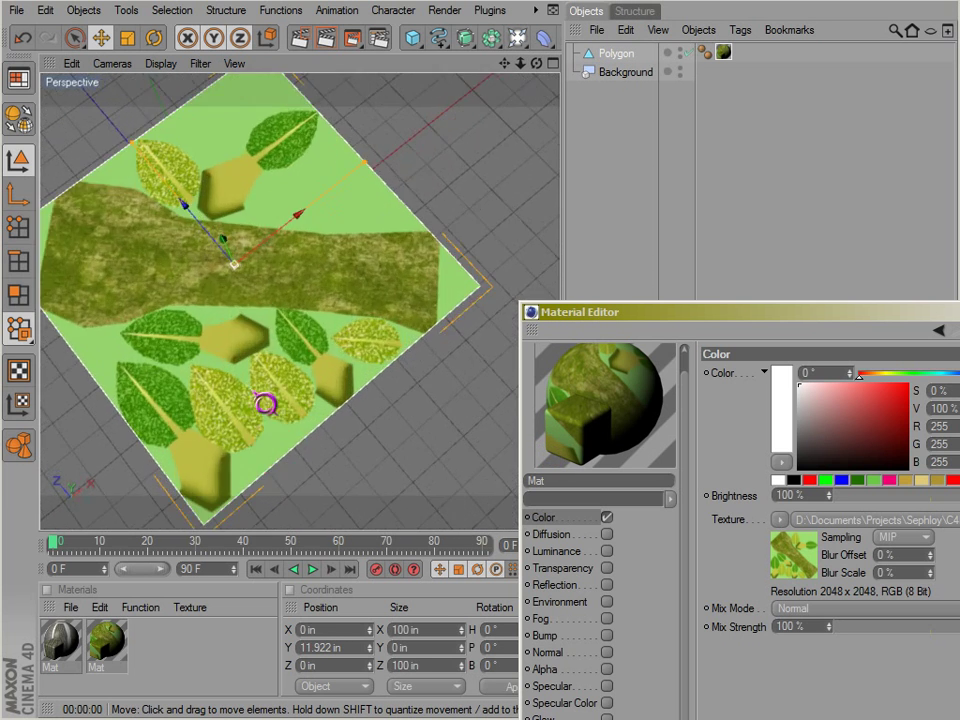
Examine the polygon's texture detail up close, comparing the viewport display with a viewport render.
{"action": "scroll", "coordinate": [272, 370], "scroll_direction": "down", "scroll_amount": 10}
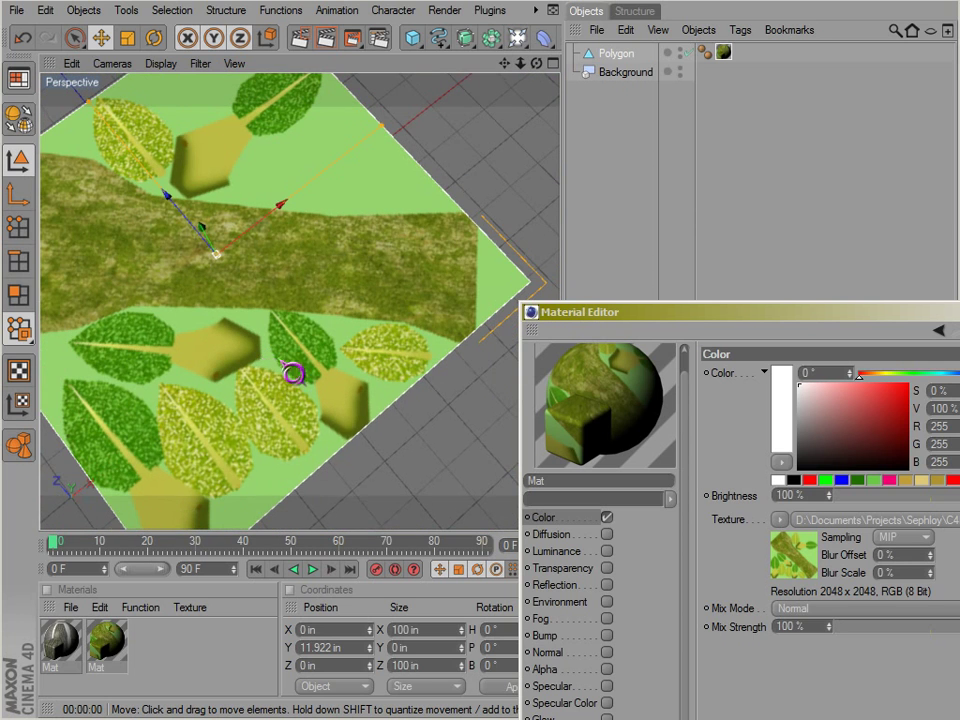
{"action": "scroll", "coordinate": [293, 409], "scroll_direction": "up", "scroll_amount": 10}
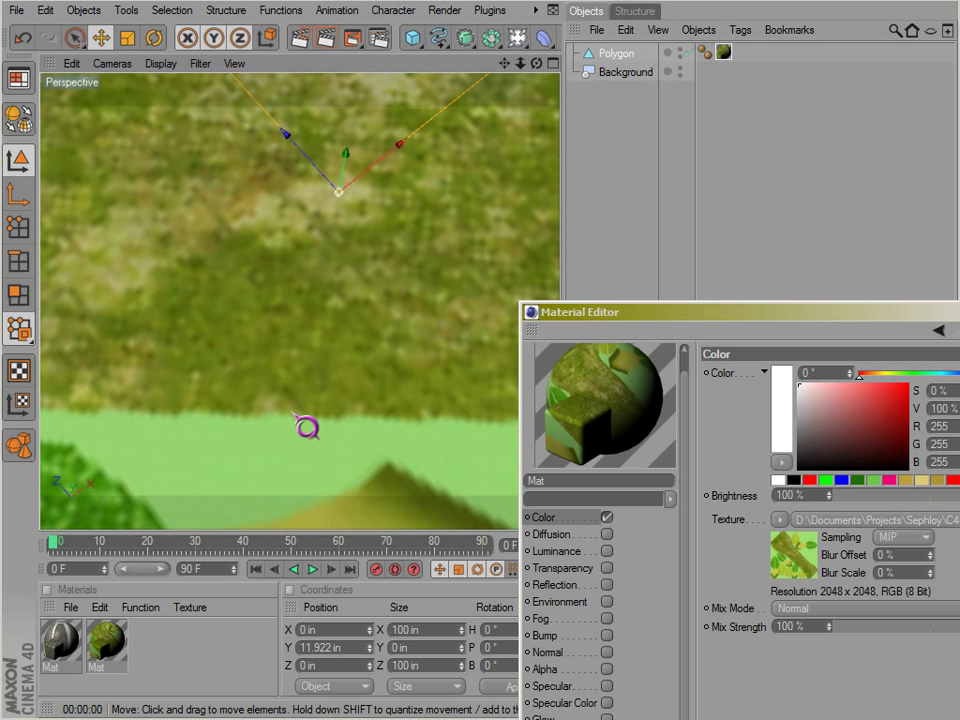
{"action": "scroll", "coordinate": [307, 428], "scroll_direction": "up", "scroll_amount": 2}
{"action": "scroll", "coordinate": [327, 357], "scroll_direction": "down", "scroll_amount": 4}
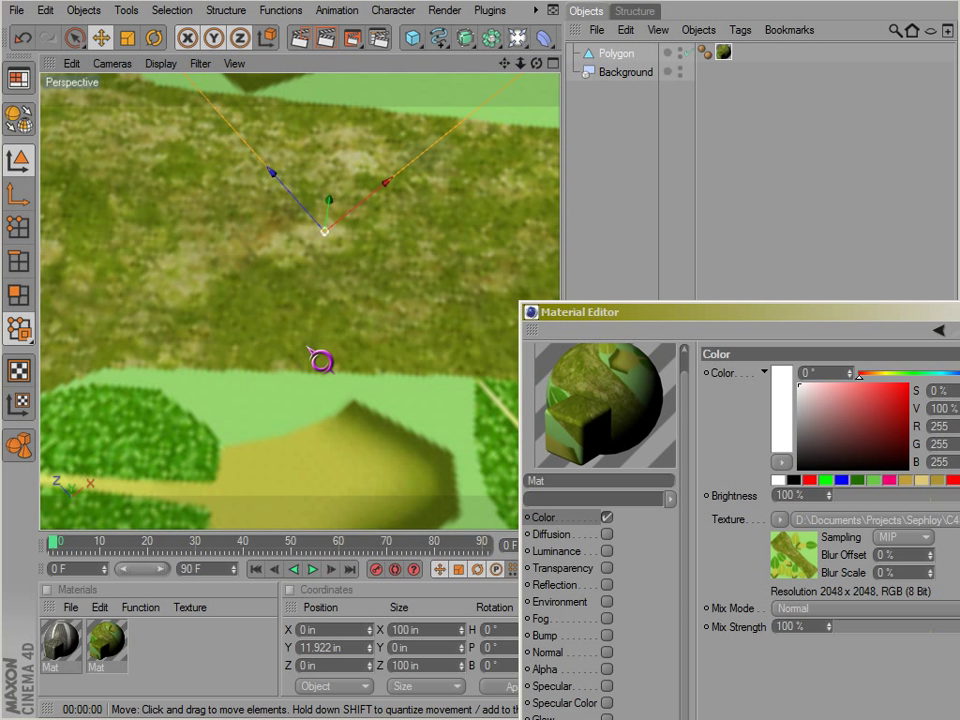
{"action": "scroll", "coordinate": [320, 360], "scroll_direction": "up", "scroll_amount": 2}
{"action": "scroll", "coordinate": [307, 392], "scroll_direction": "up", "scroll_amount": 3}
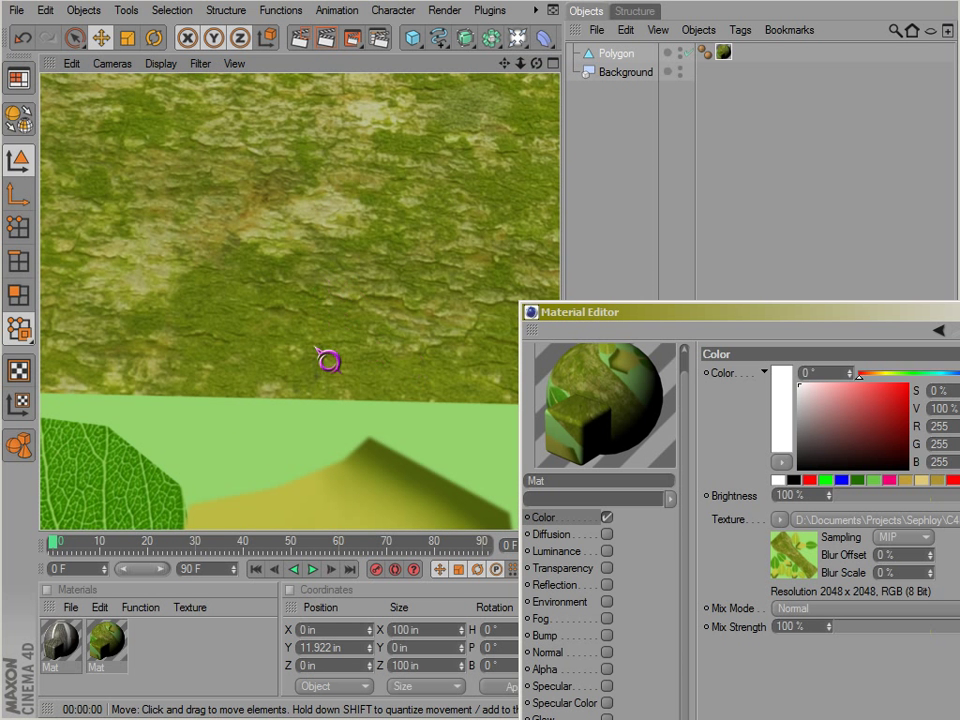
{"action": "scroll", "coordinate": [322, 363], "scroll_direction": "down", "scroll_amount": 3}
{"action": "scroll", "coordinate": [317, 368], "scroll_direction": "down", "scroll_amount": 1}
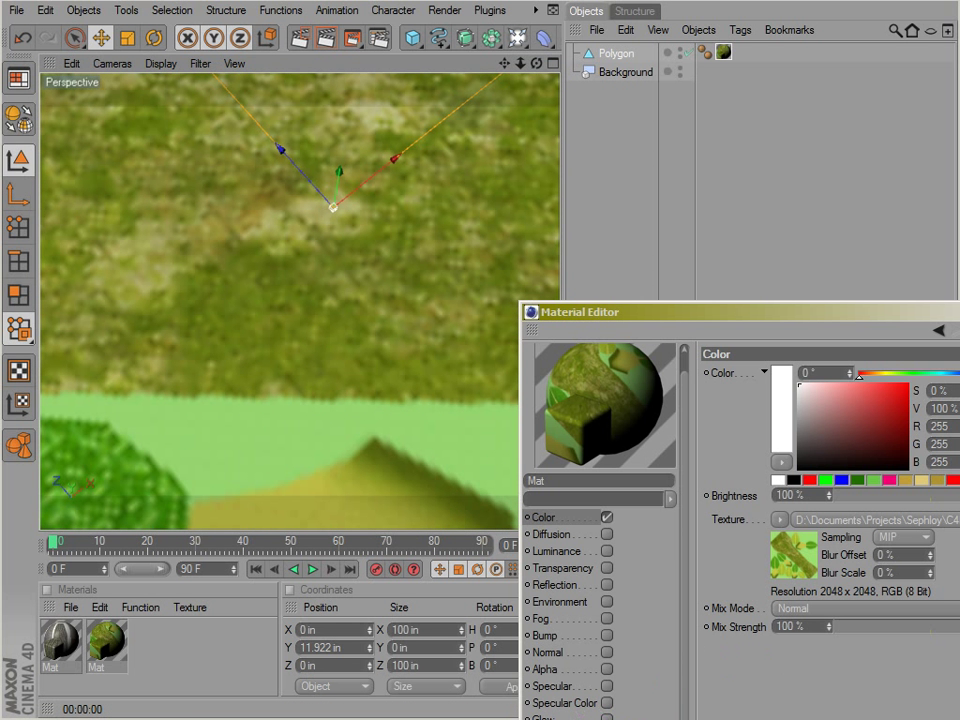
Show the material's Illumination settings in its editor, close the editor, and show the same settings in its attributes.
{"action": "left_click", "coordinate": [556, 719]}
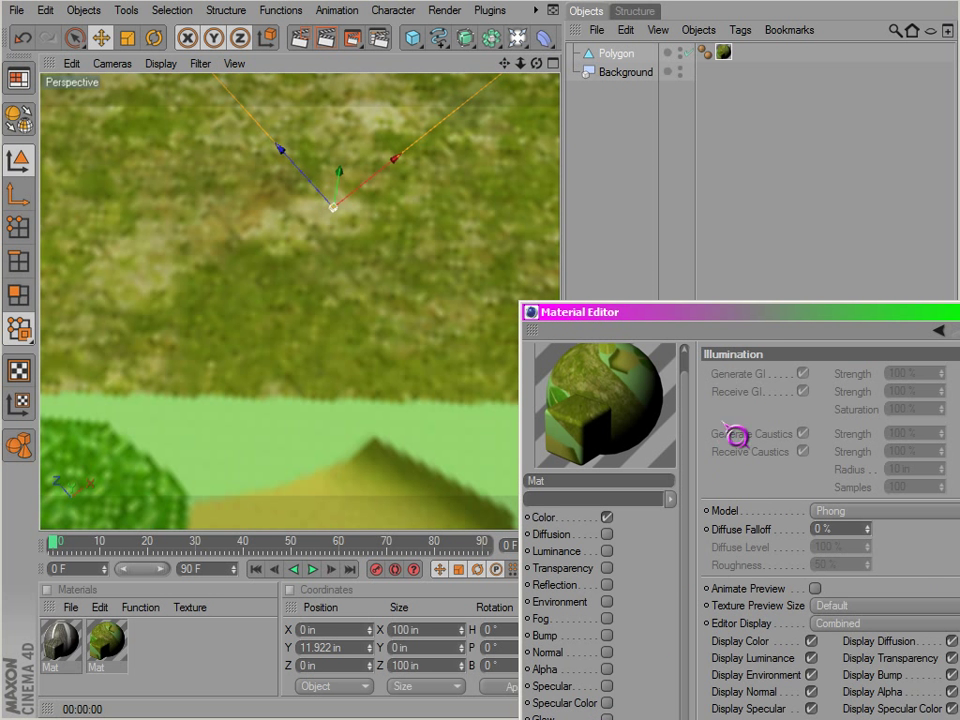
{"action": "left_click_drag", "start_coordinate": [718, 316], "coordinate": [641, 133]}
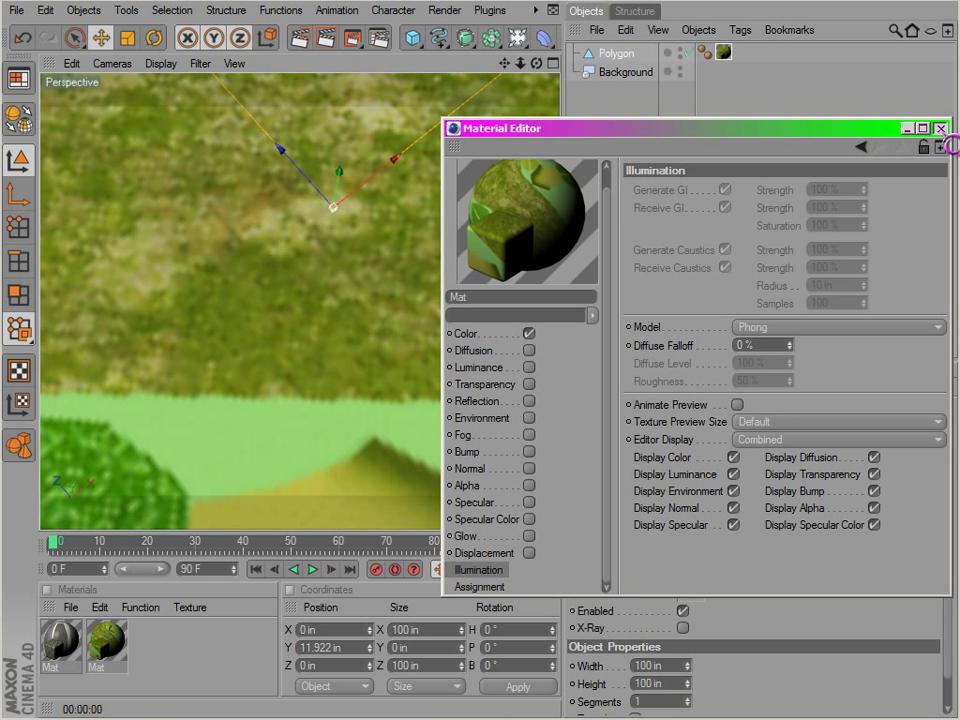
{"action": "left_click", "coordinate": [939, 129]}
{"action": "left_click", "coordinate": [118, 646]}
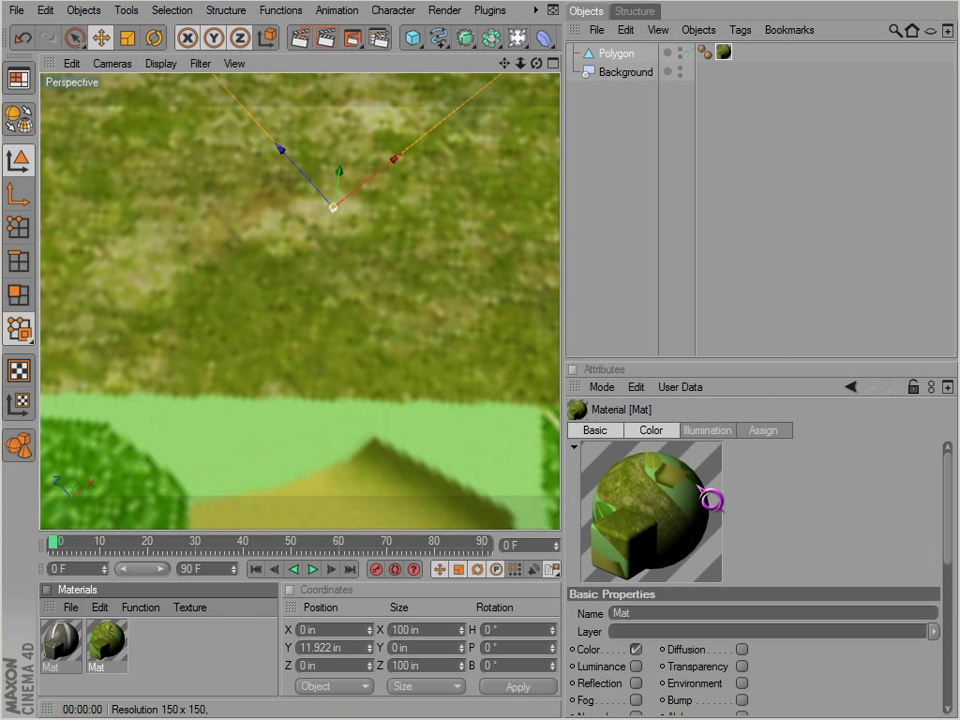
{"action": "left_click", "coordinate": [708, 430]}
{"action": "scroll", "coordinate": [955, 484], "scroll_direction": "down", "scroll_amount": 5}
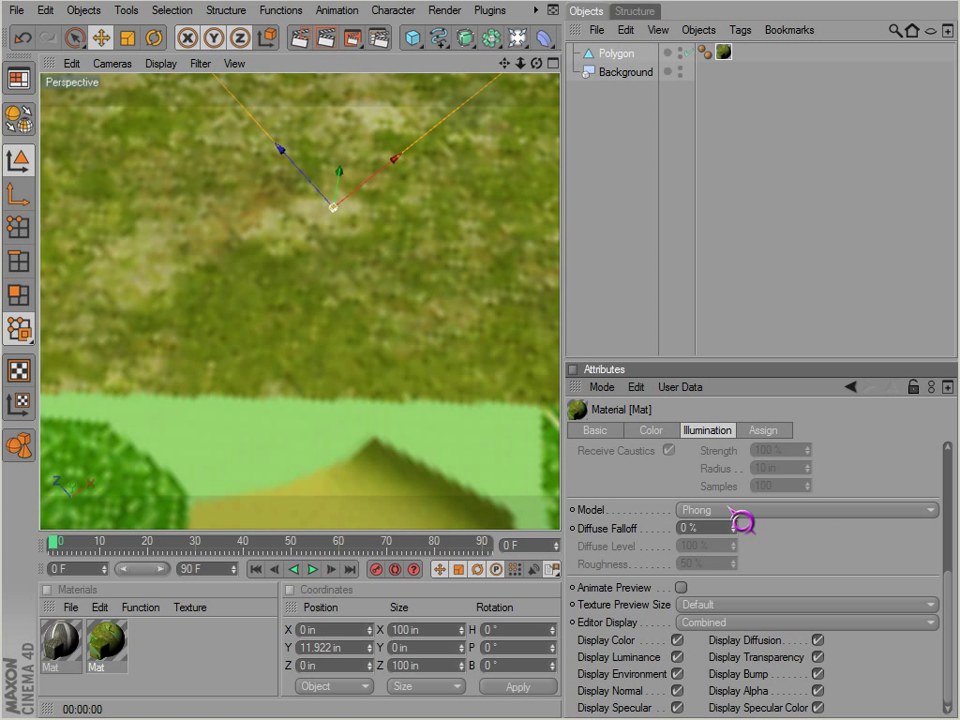
Reopen the material's editor on its Illumination settings, and set the shading model to Blinn.
{"action": "double_click", "coordinate": [118, 656]}
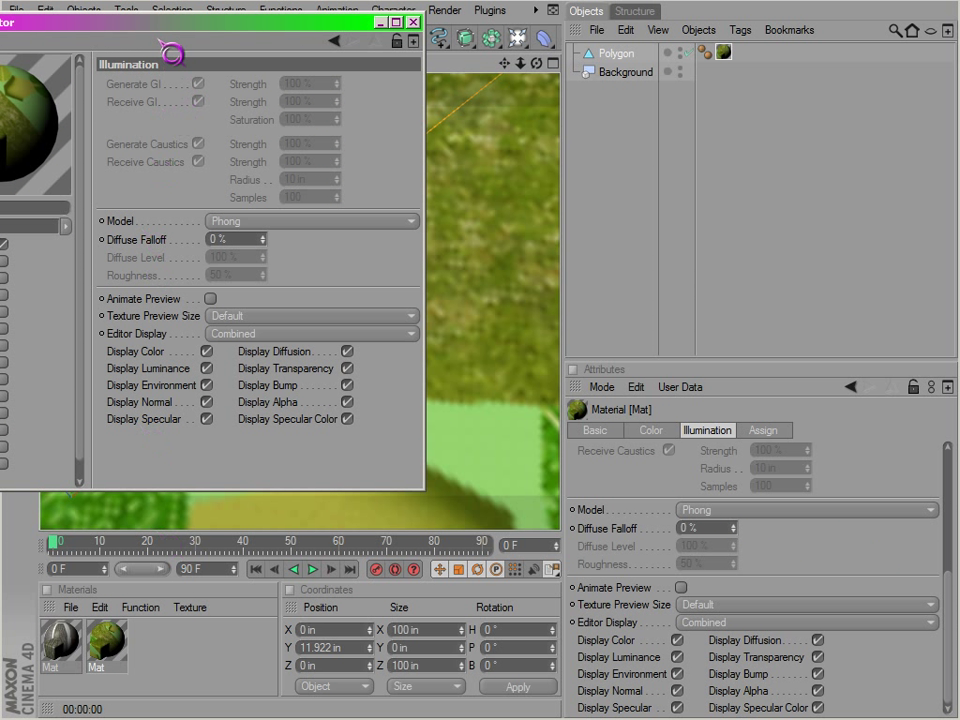
{"action": "left_click_drag", "start_coordinate": [172, 48], "coordinate": [690, 137]}
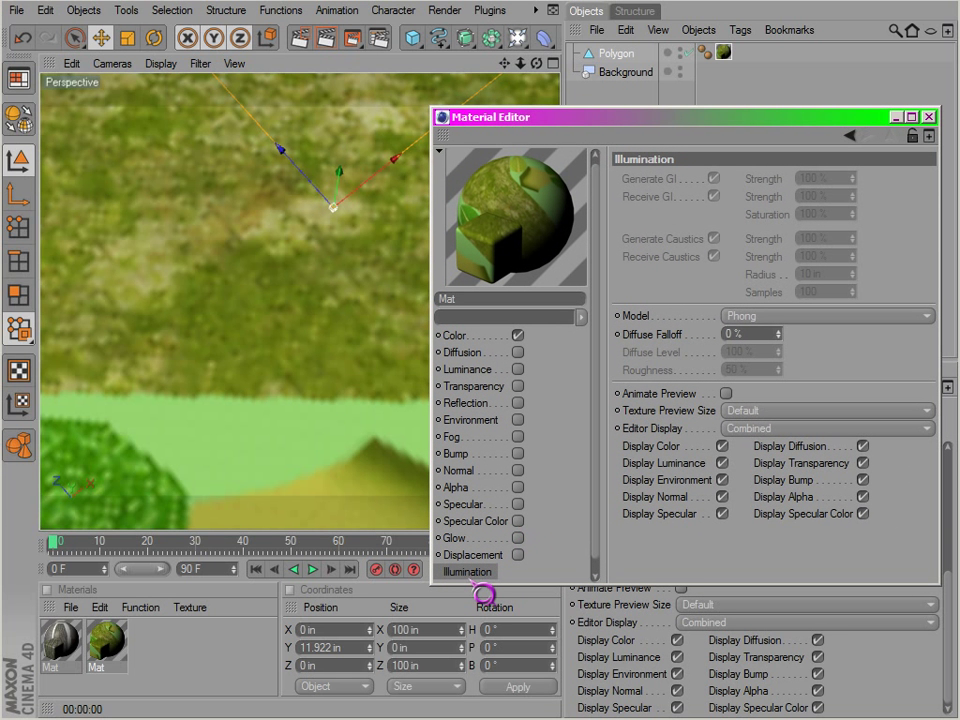
{"action": "scroll", "coordinate": [741, 320], "scroll_direction": "down", "scroll_amount": 1}
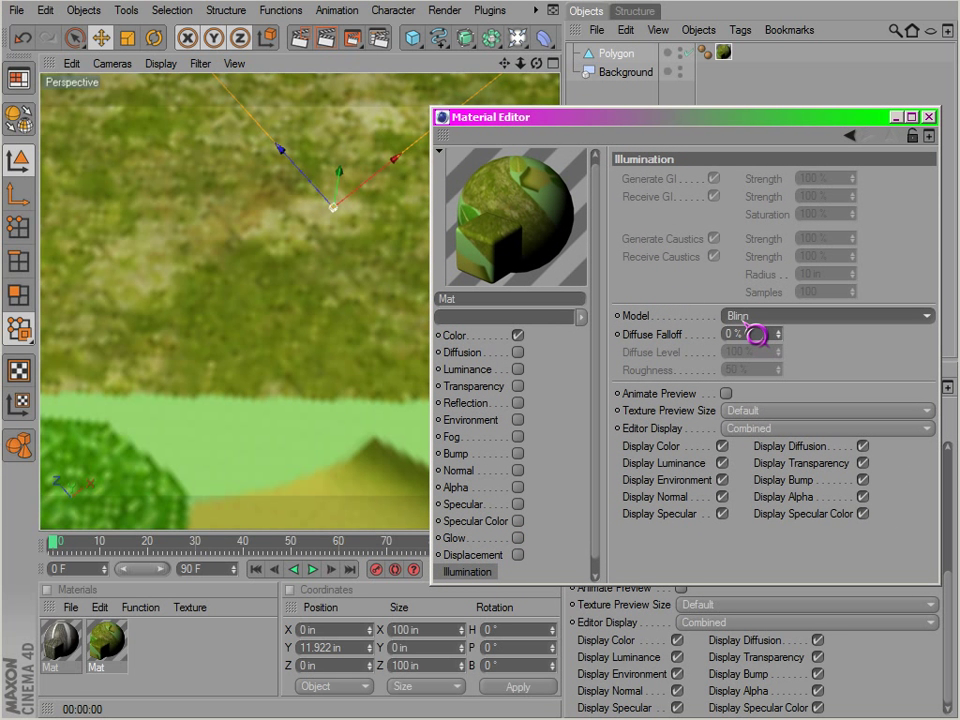
{"action": "scroll", "coordinate": [742, 320], "scroll_direction": "down", "scroll_amount": 1}
{"action": "scroll", "coordinate": [742, 320], "scroll_direction": "up", "scroll_amount": 1}
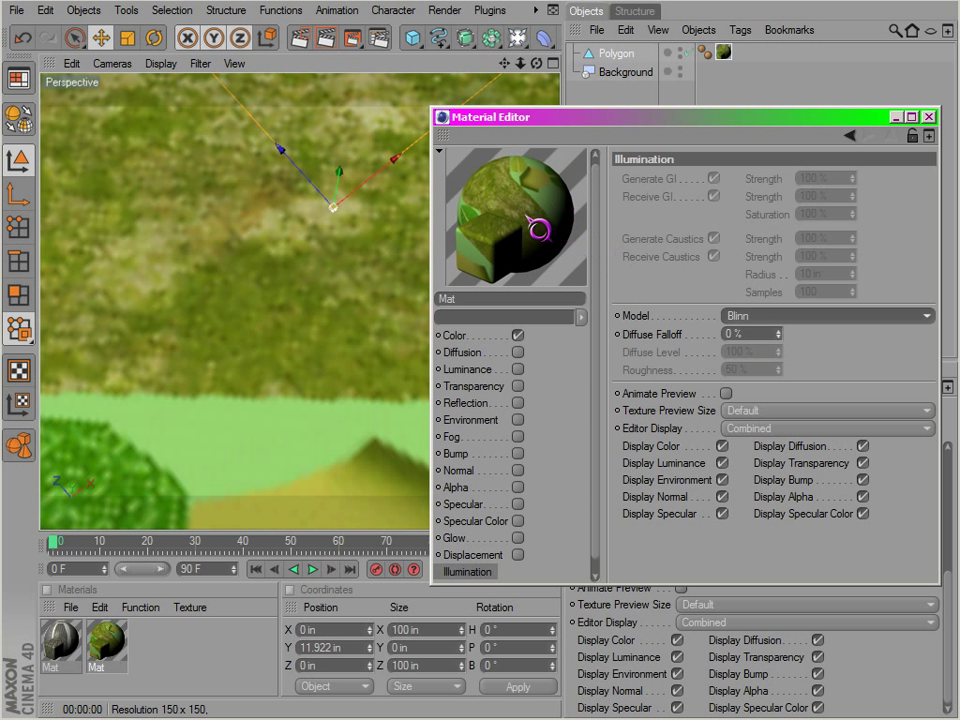
Set the material's shading model to Phong and its Texture Preview Size to 2048x2048 (16 MB).
{"action": "scroll", "coordinate": [768, 320], "scroll_direction": "down", "scroll_amount": 2}
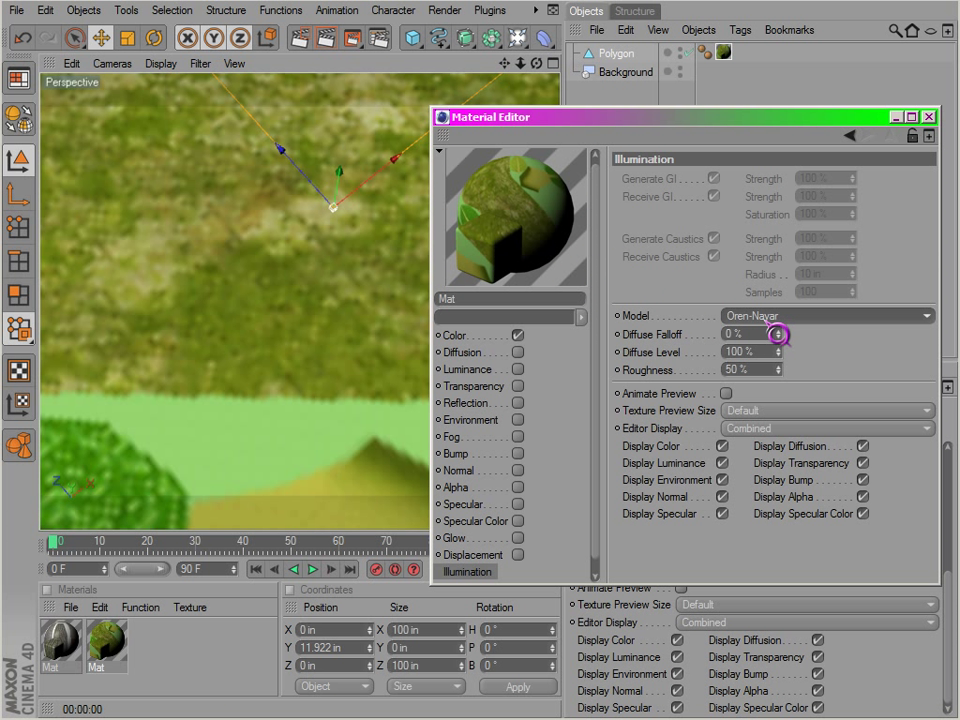
{"action": "scroll", "coordinate": [767, 321], "scroll_direction": "up", "scroll_amount": 2}
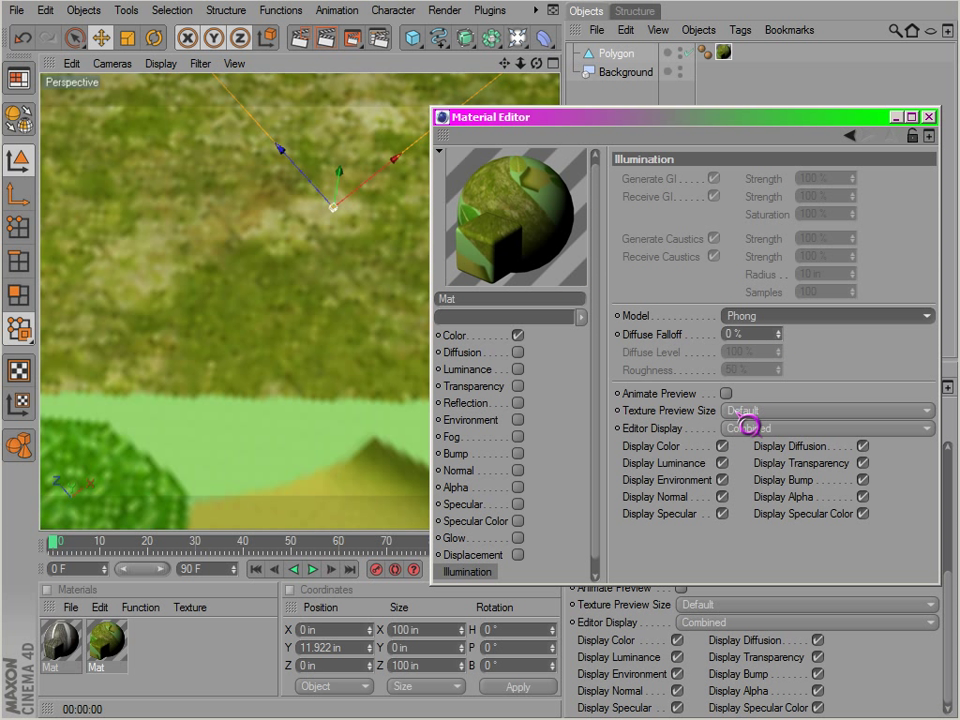
{"action": "left_click", "coordinate": [742, 413]}
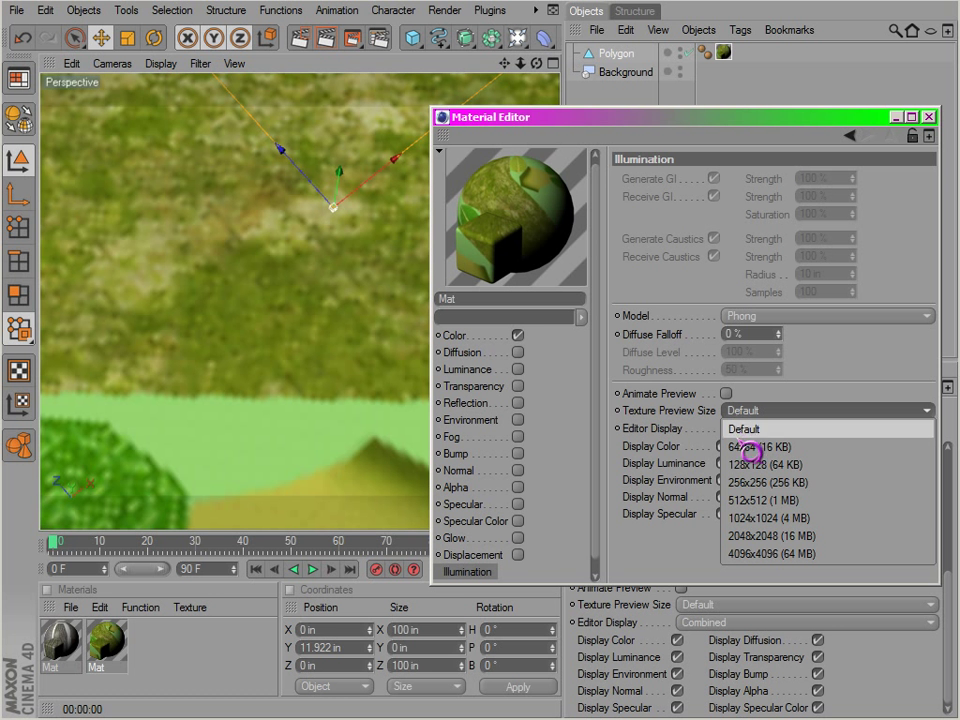
{"action": "left_click", "coordinate": [768, 538]}
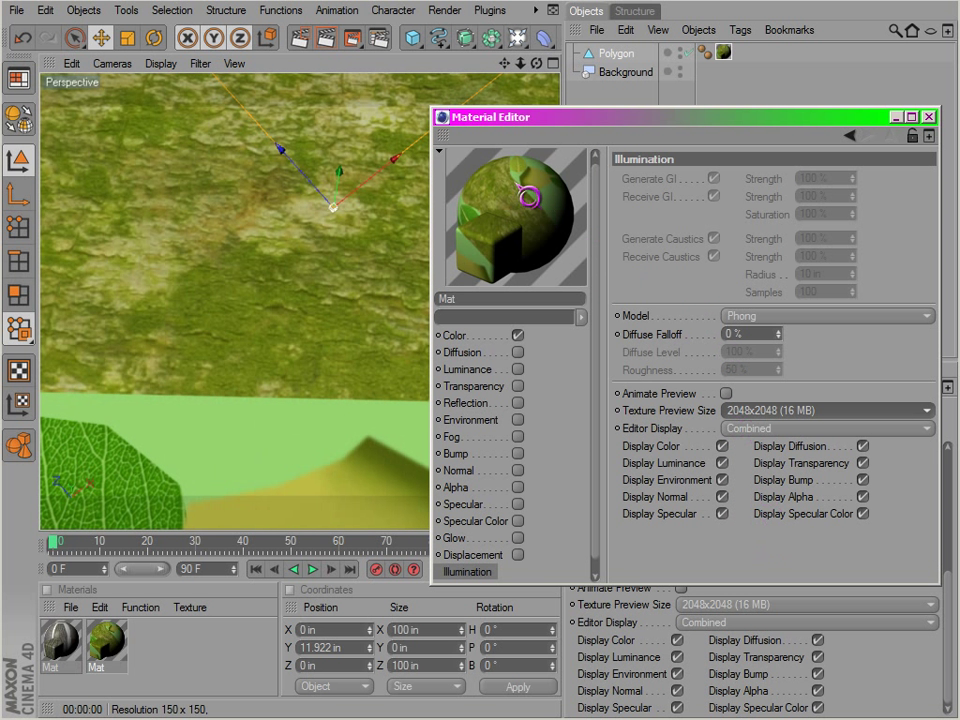
Examine the polygon's texture sharpness from several viewpoints, comparing the viewport display with viewport renders.
{"action": "left_click_drag", "start_coordinate": [294, 340], "coordinate": [276, 330], "text": "alt"}
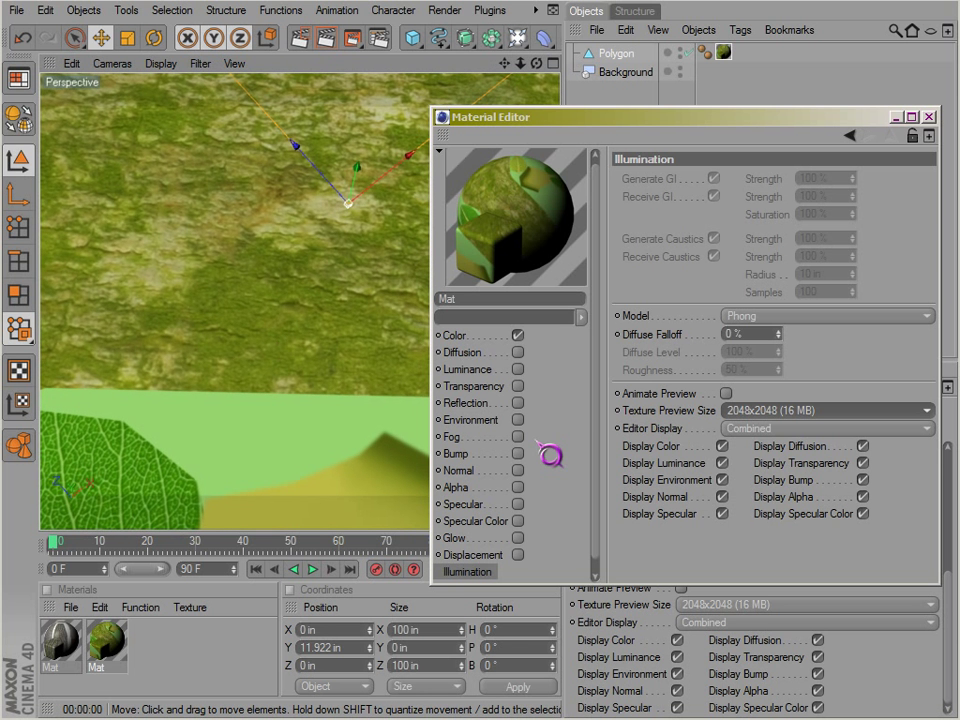
{"action": "key", "text": "ctrl+r"}
{"action": "left_click_drag", "start_coordinate": [321, 332], "coordinate": [272, 304], "text": "alt"}
{"action": "key", "text": "ctrl+r"}
{"action": "scroll", "coordinate": [271, 300], "scroll_direction": "down", "scroll_amount": 4}
{"action": "key", "text": "ctrl+r"}
{"action": "scroll", "coordinate": [281, 318], "scroll_direction": "down", "scroll_amount": 3}
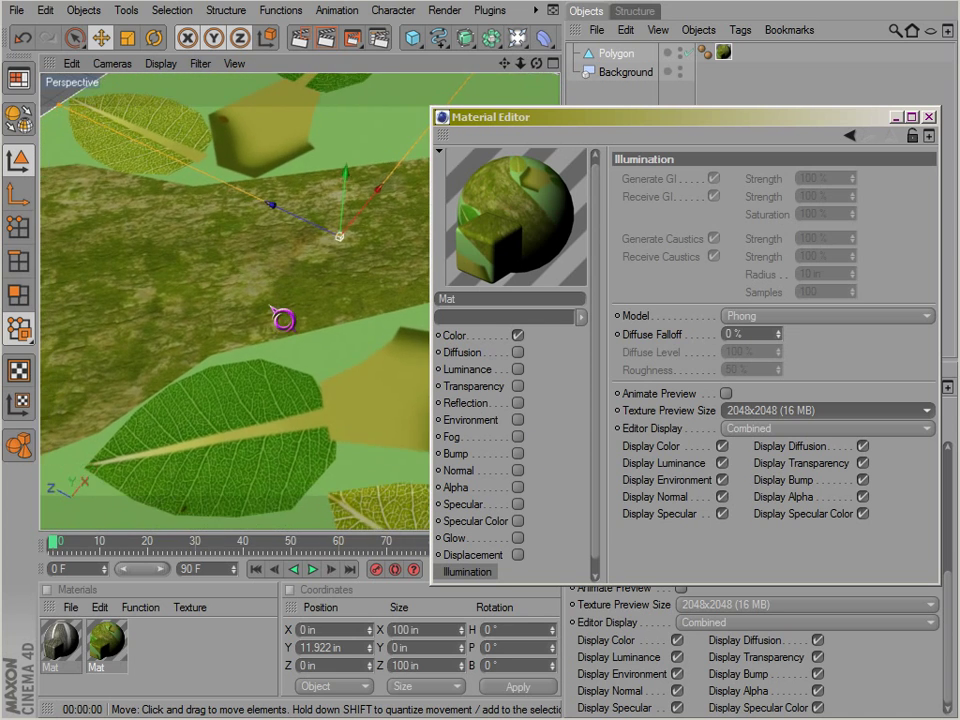
{"action": "scroll", "coordinate": [292, 270], "scroll_direction": "down", "scroll_amount": 2}
{"action": "scroll", "coordinate": [284, 288], "scroll_direction": "up", "scroll_amount": 3}
{"action": "left_click_drag", "start_coordinate": [314, 353], "coordinate": [454, 371], "text": "alt"}
Return the material's Texture Preview Size to Default and inspect the texture on the polygon.
{"action": "left_click", "coordinate": [789, 410]}
{"action": "left_click", "coordinate": [776, 373]}
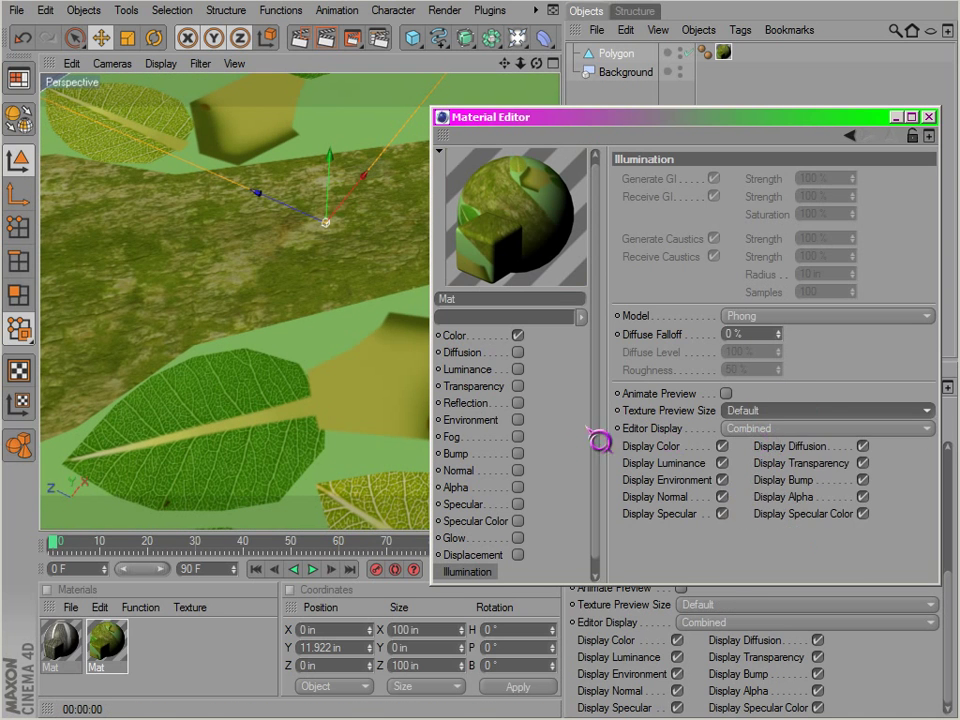
{"action": "left_click_drag", "start_coordinate": [199, 396], "coordinate": [268, 362], "text": "alt"}
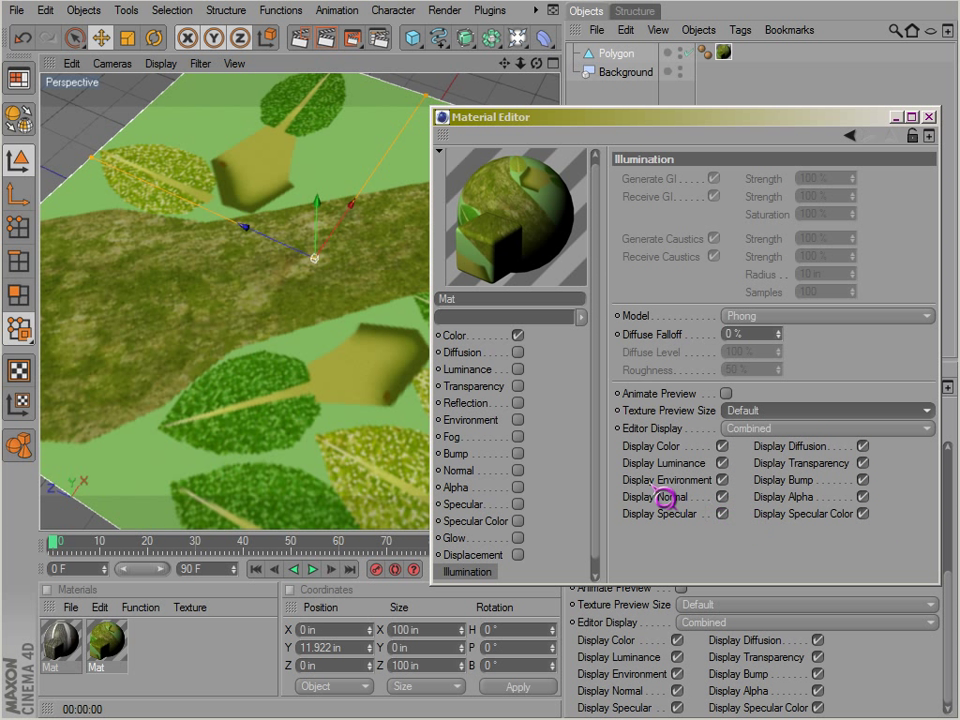
{"action": "left_click_drag", "start_coordinate": [557, 450], "coordinate": [270, 360], "text": "alt"}
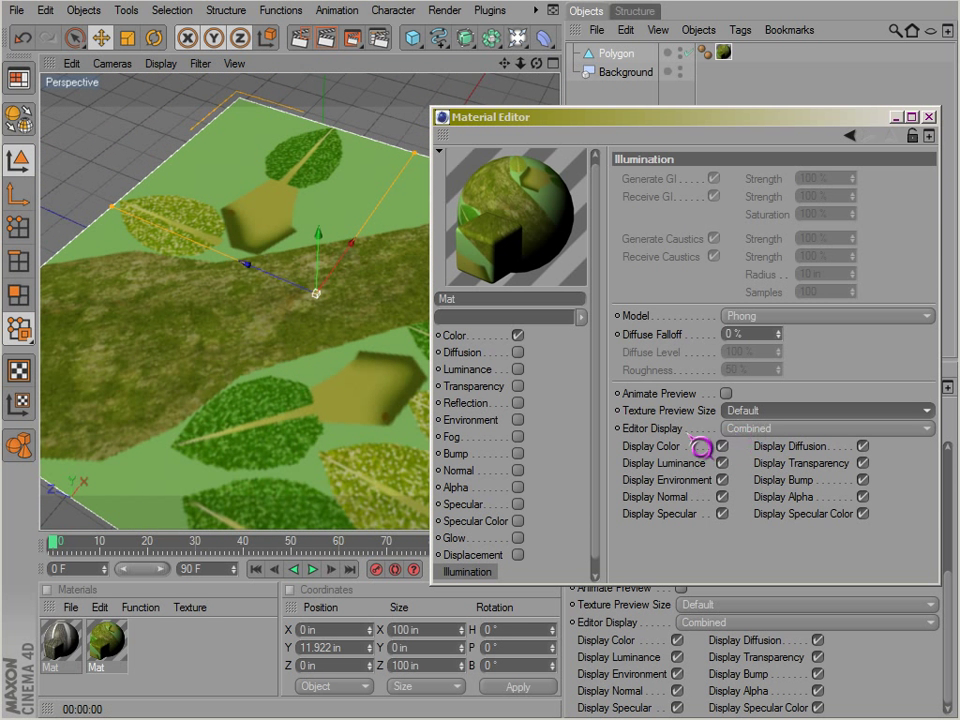
Show the material's Editor Display choices, keeping Combined.
{"action": "left_click", "coordinate": [773, 430]}
{"action": "left_click", "coordinate": [773, 447]}
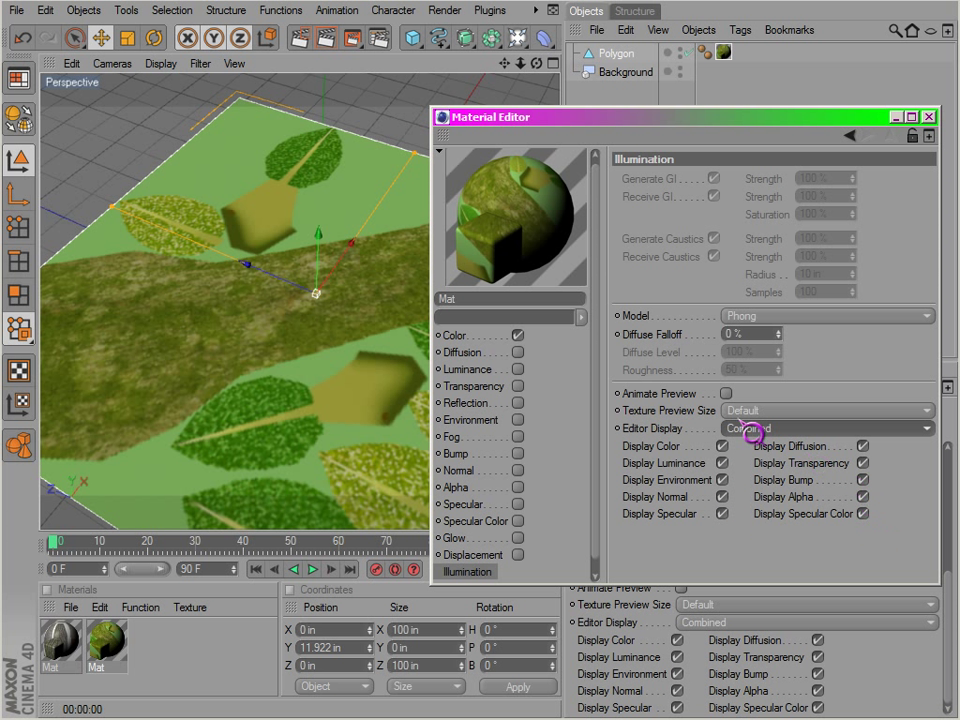
{"action": "left_click", "coordinate": [758, 432]}
{"action": "left_click", "coordinate": [758, 444]}
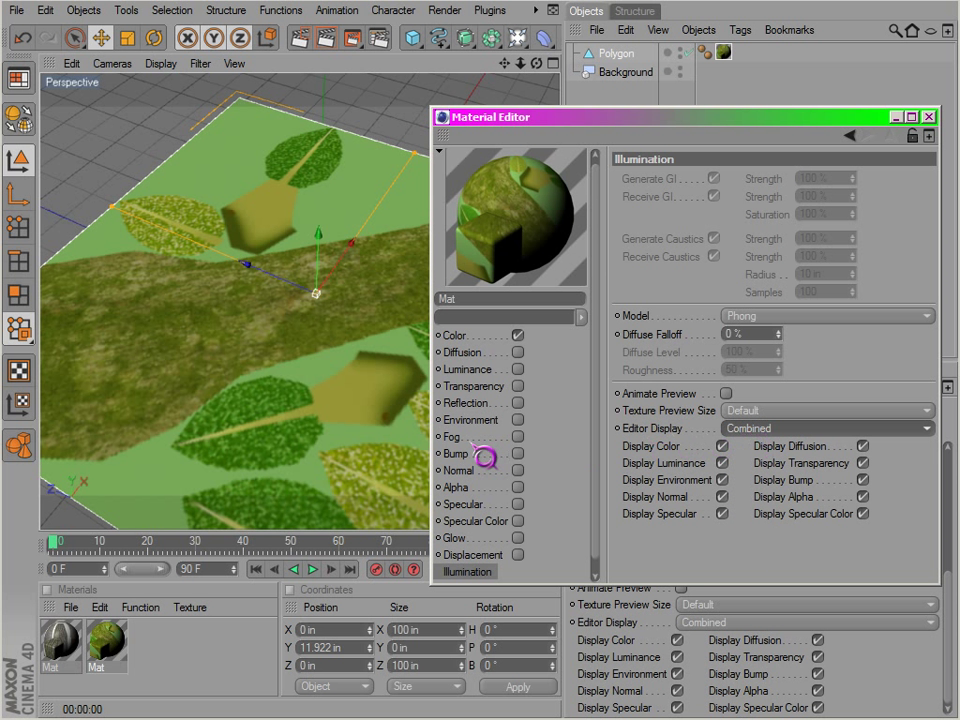
Enable the material's Alpha channel with its Tiles texture, and turn off Display Alpha in the Illumination settings.
{"action": "left_click", "coordinate": [518, 487]}
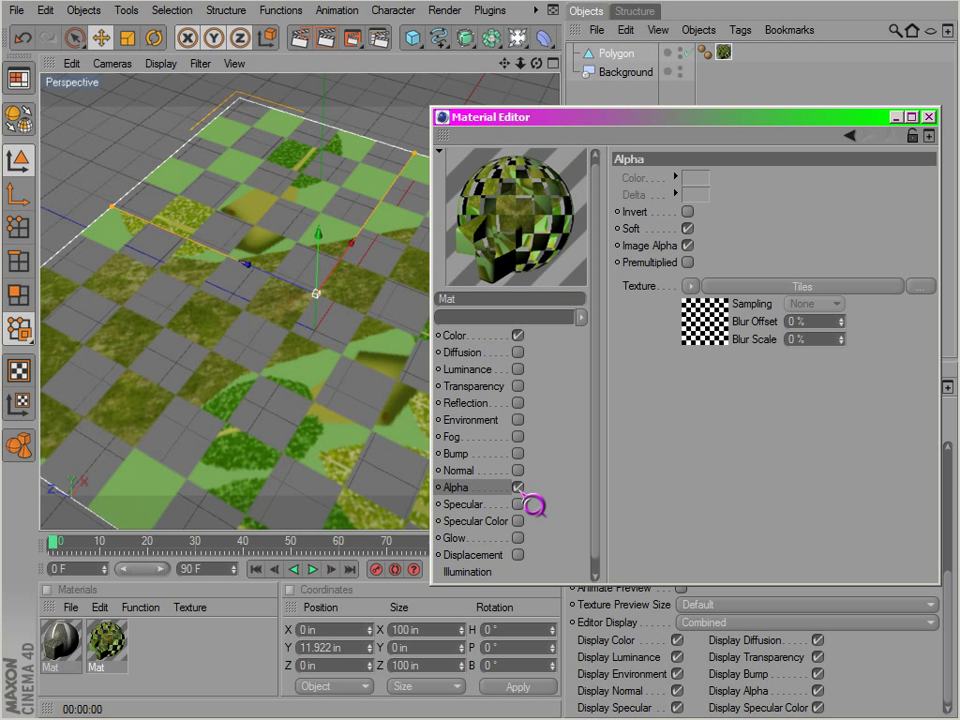
{"action": "left_click", "coordinate": [460, 554]}
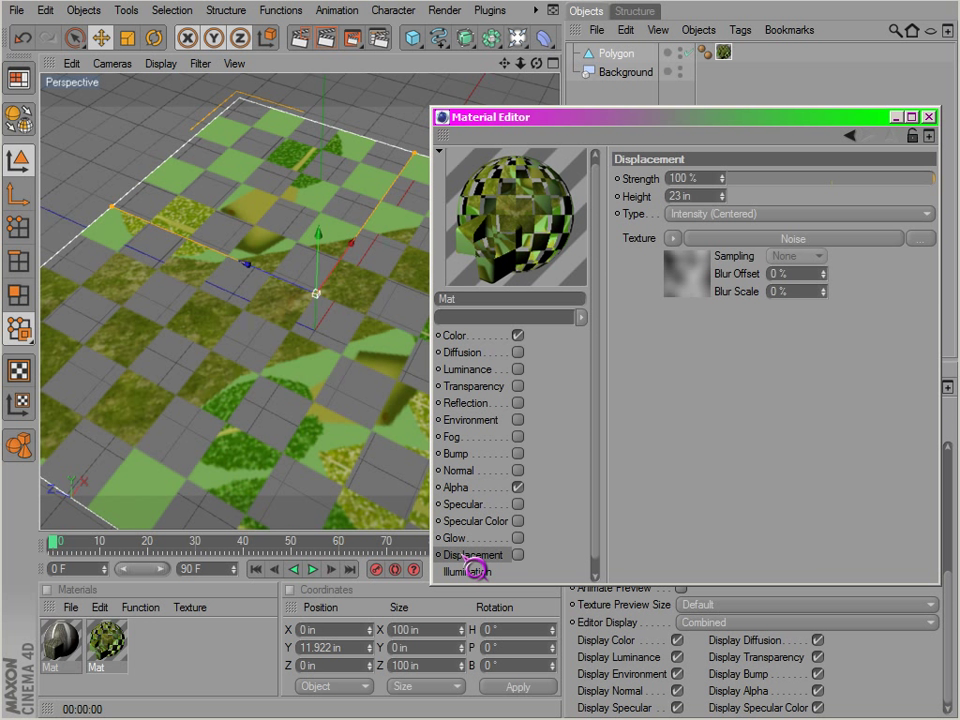
{"action": "left_click", "coordinate": [480, 571]}
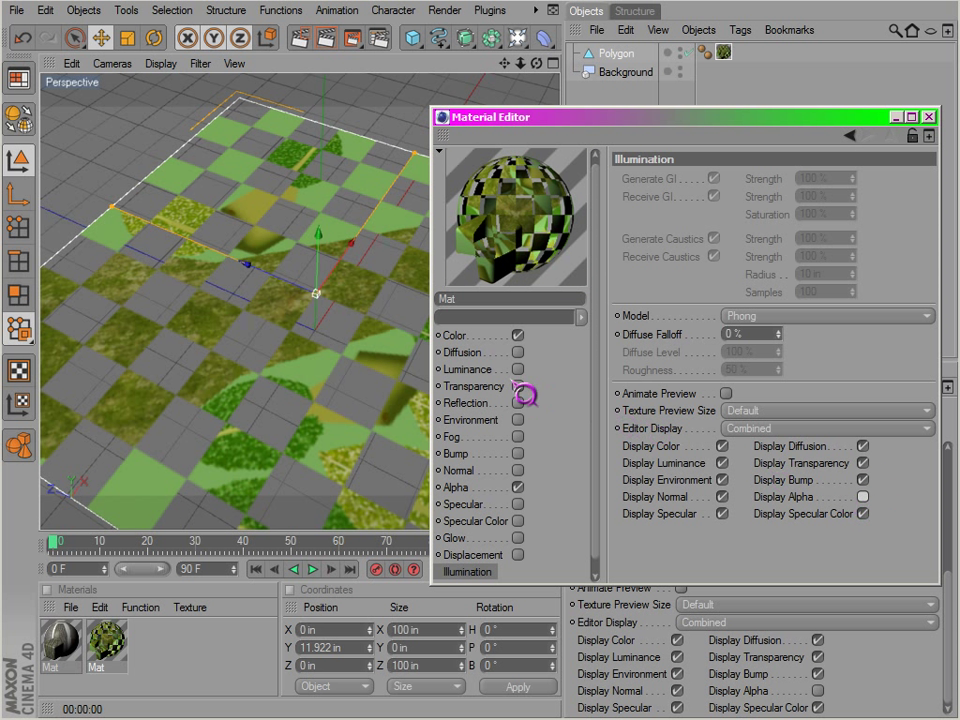
Review the Editor Display and Texture Preview Size choices, keeping Combined and Default.
{"action": "left_click", "coordinate": [770, 428]}
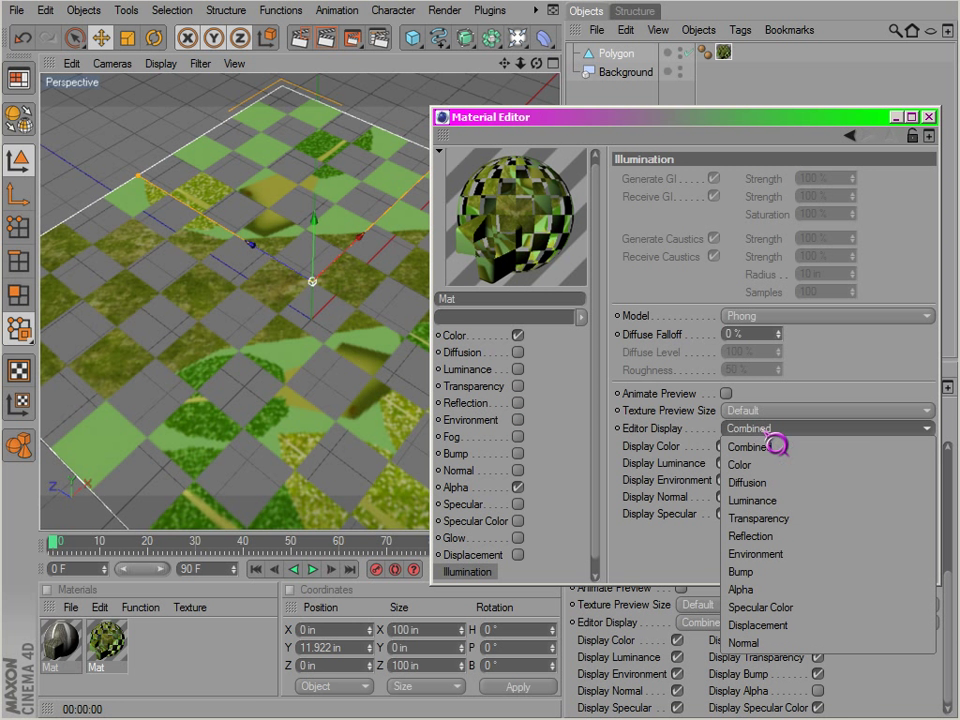
{"action": "left_click", "coordinate": [778, 446]}
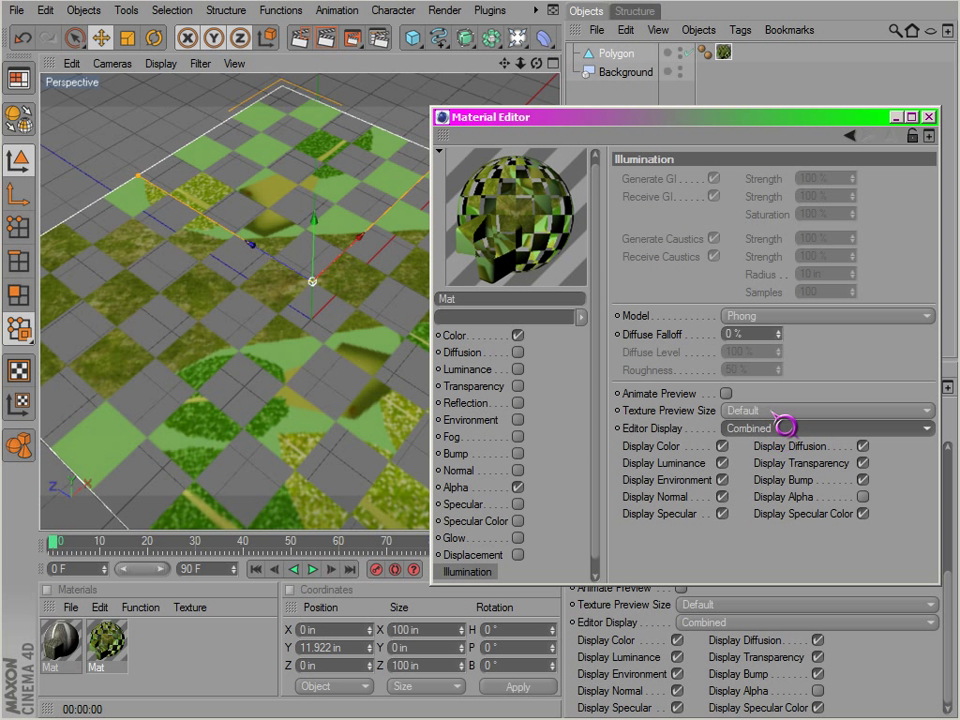
{"action": "left_click", "coordinate": [771, 411]}
{"action": "left_click", "coordinate": [758, 416]}
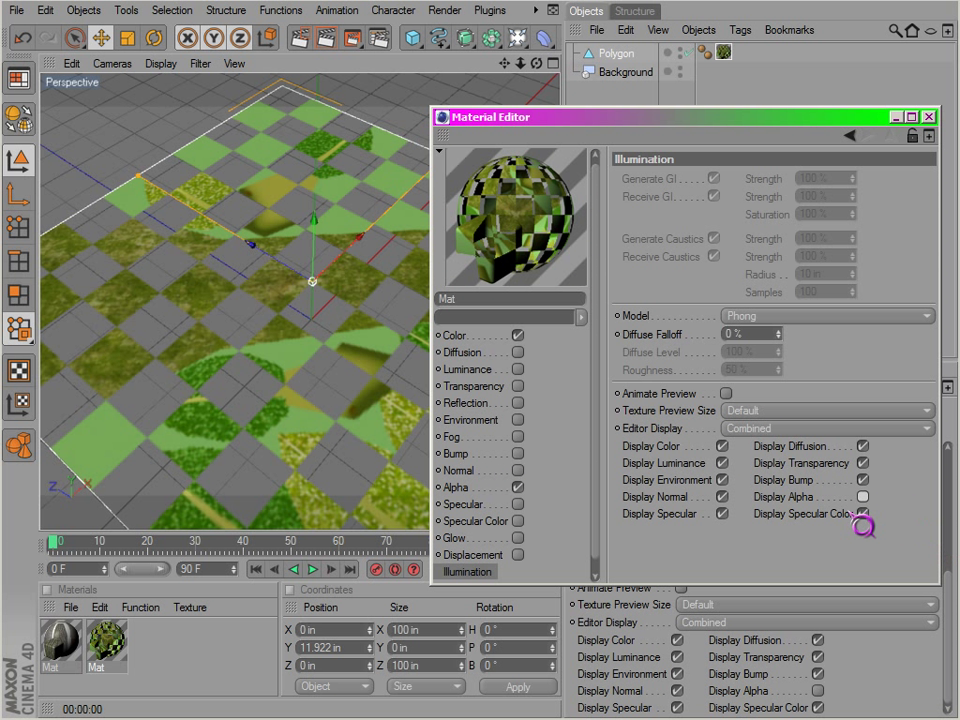
Turn off all remaining channel display options in the Illumination settings, including Color, Diffusion, Transparency, Bump, Specular and Specular Color.
{"action": "left_click", "coordinate": [862, 513]}
{"action": "left_click", "coordinate": [862, 446]}
{"action": "left_click", "coordinate": [862, 463]}
{"action": "left_click", "coordinate": [862, 480]}
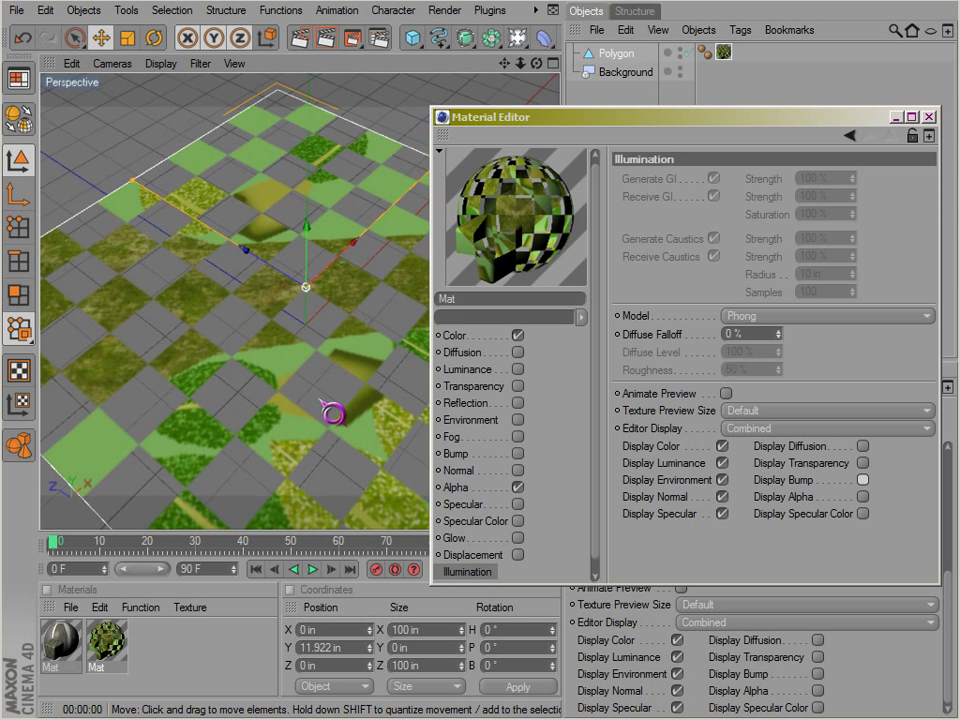
{"action": "left_click", "coordinate": [722, 513]}
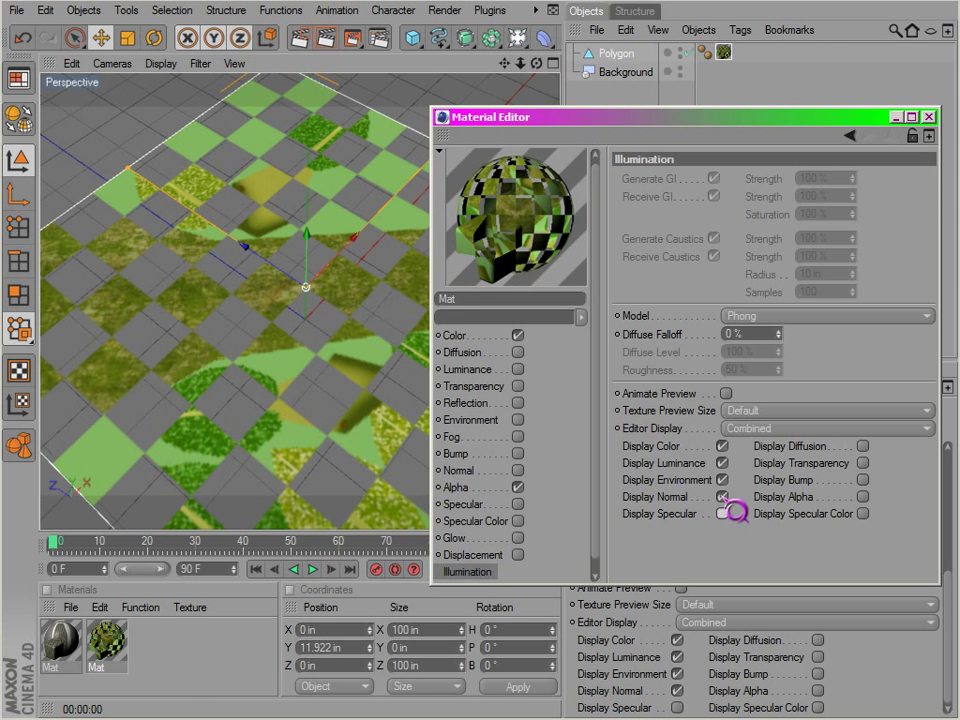
{"action": "left_click", "coordinate": [722, 447]}
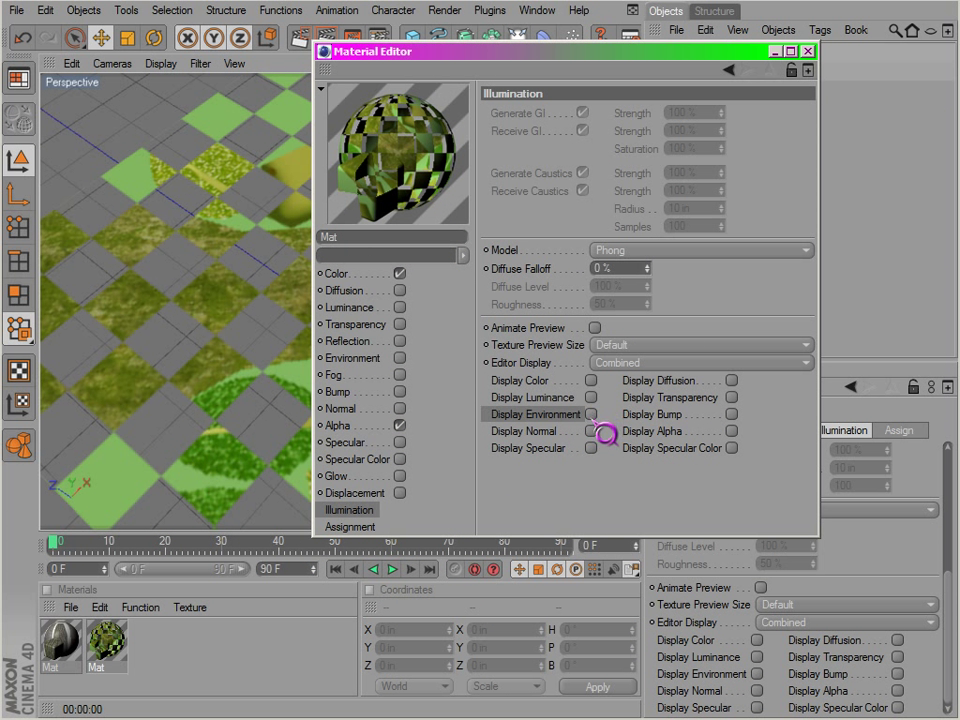
Turn Display Color and Display Environment back on, and close the Material Editor.
{"action": "left_click_drag", "start_coordinate": [494, 50], "coordinate": [352, 76]}
{"action": "left_click_drag", "start_coordinate": [421, 76], "coordinate": [460, 62]}
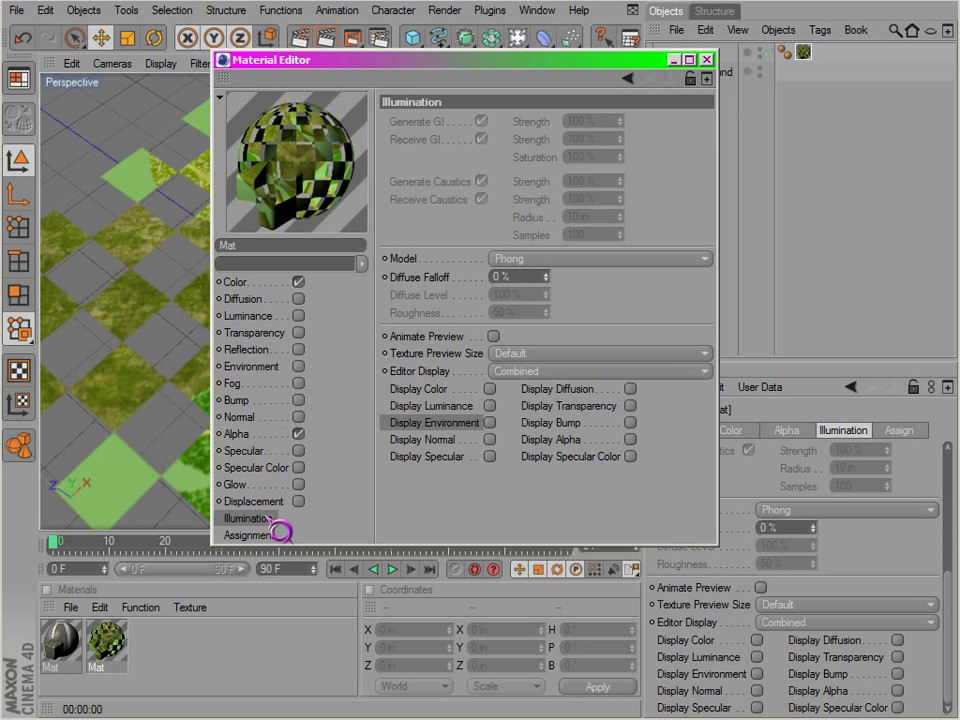
{"action": "left_click", "coordinate": [495, 390]}
{"action": "left_click", "coordinate": [502, 375]}
{"action": "left_click", "coordinate": [498, 388]}
{"action": "left_click", "coordinate": [493, 389]}
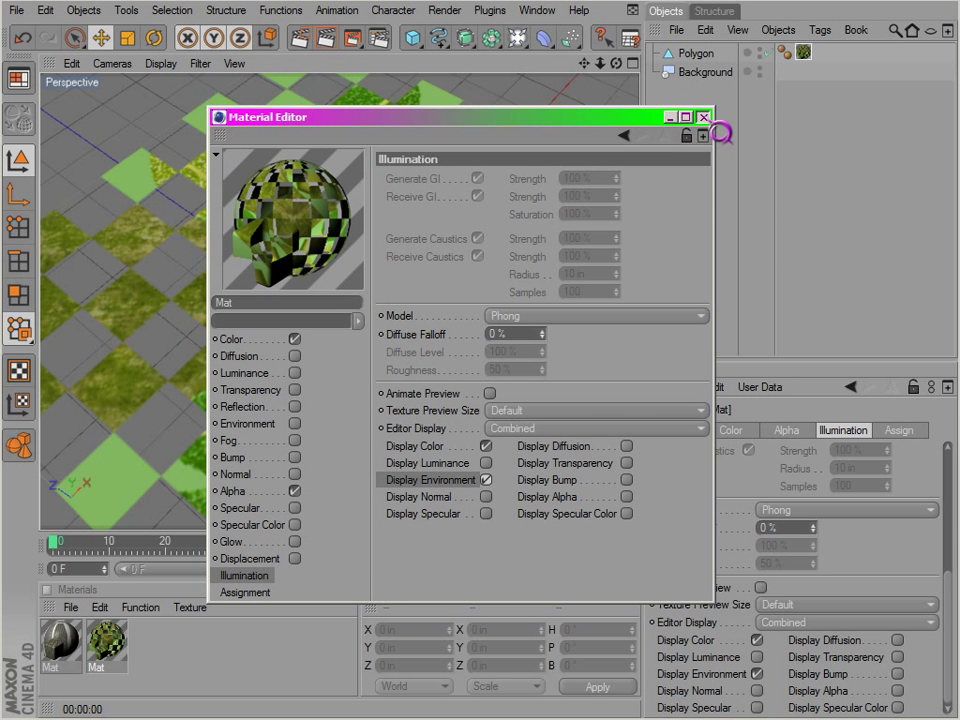
{"action": "left_click", "coordinate": [705, 118]}
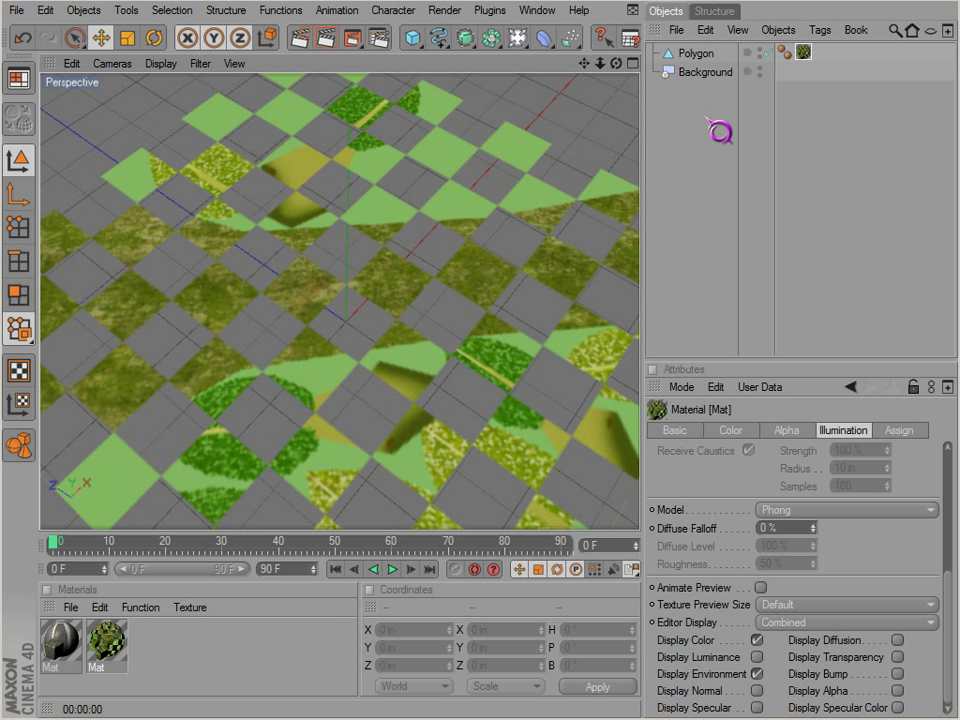
Show the polygon's texture tag properties, and view the material's Assignment list in its editor before closing it.
{"action": "left_click", "coordinate": [804, 52]}
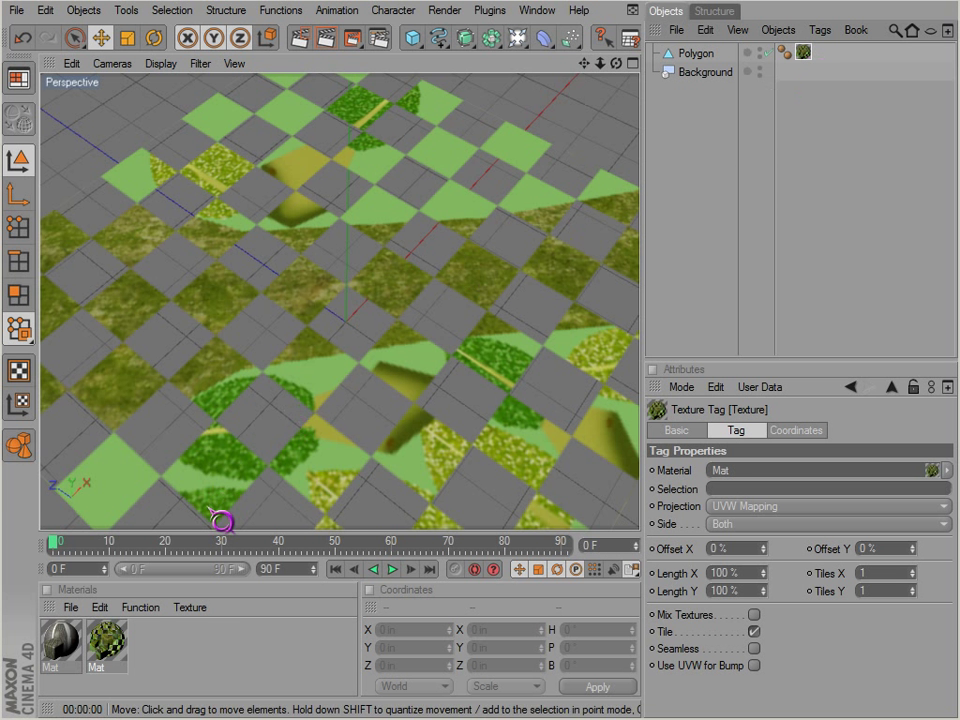
{"action": "double_click", "coordinate": [118, 647]}
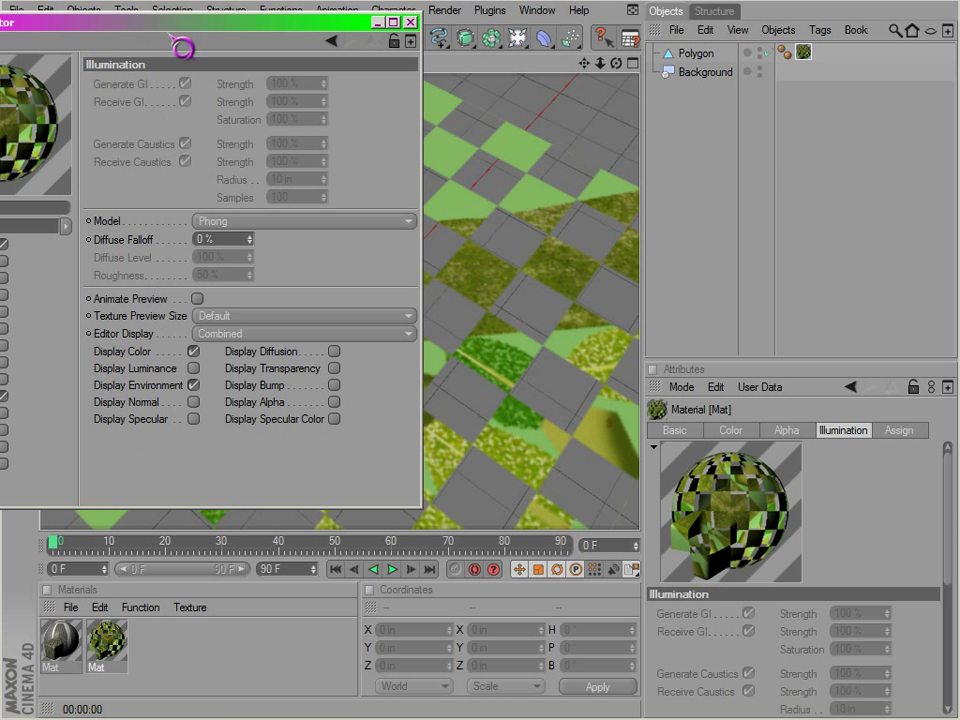
{"action": "left_click_drag", "start_coordinate": [171, 27], "coordinate": [390, 0]}
{"action": "left_click", "coordinate": [176, 449]}
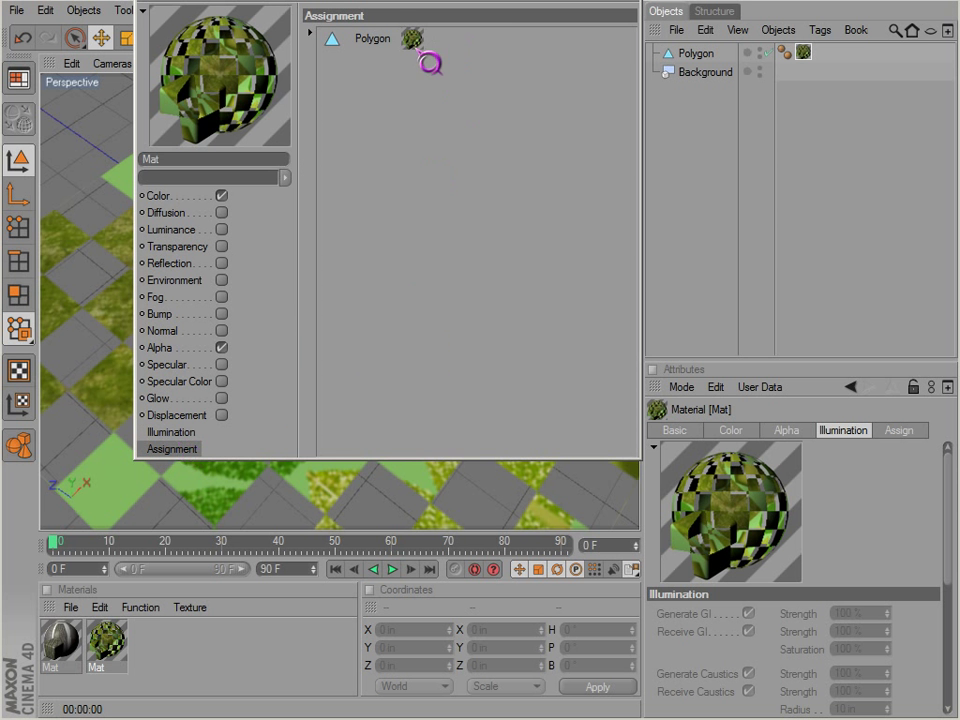
{"action": "left_click_drag", "start_coordinate": [395, 0], "coordinate": [426, 126]}
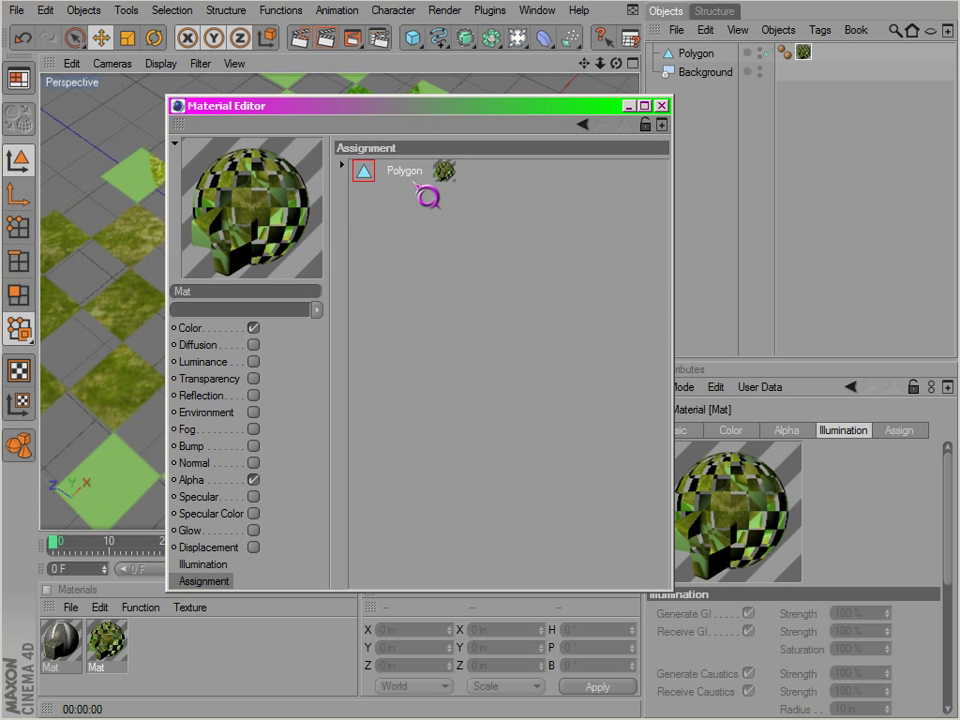
{"action": "left_click", "coordinate": [661, 105]}
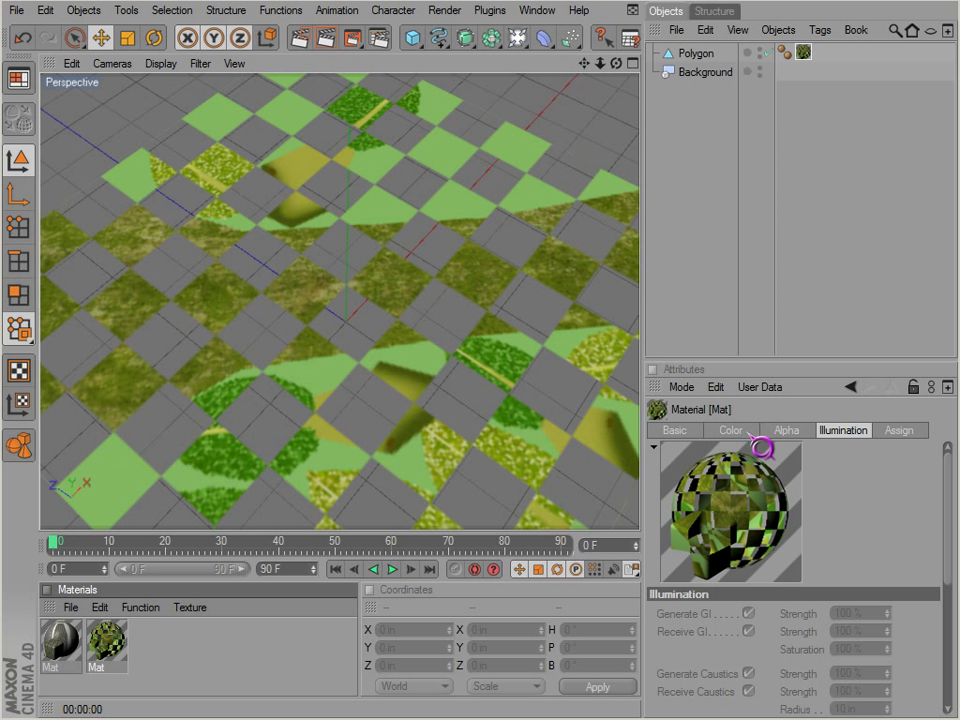
Make the Polygon object editable and switch to edge editing.
{"action": "left_click", "coordinate": [804, 52]}
{"action": "left_click", "coordinate": [697, 53]}
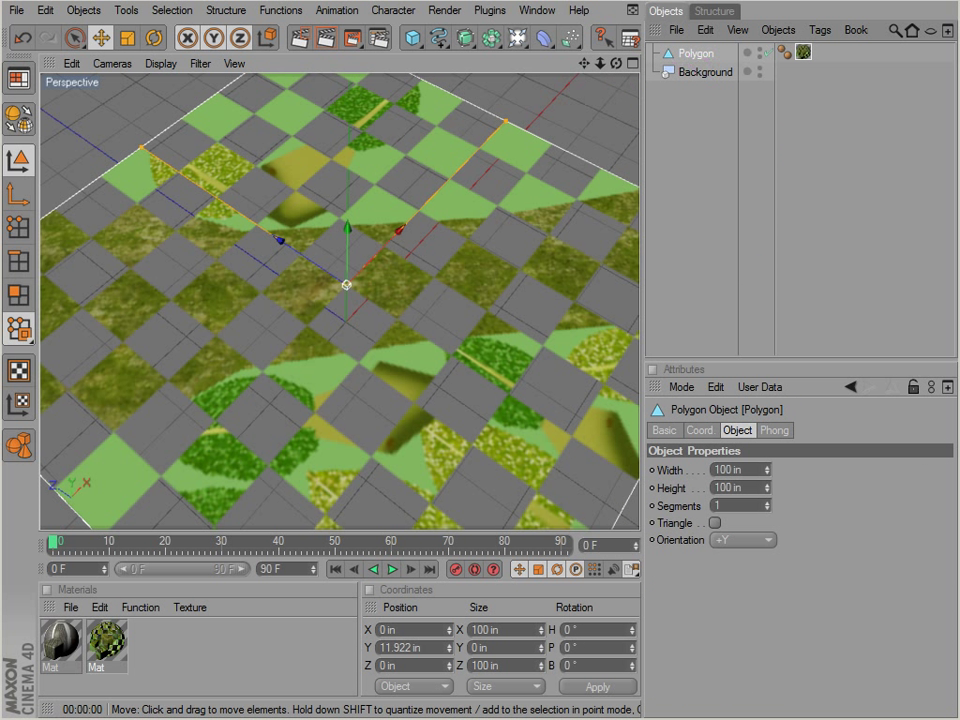
{"action": "left_click", "coordinate": [34, 289]}
{"action": "left_click", "coordinate": [22, 263]}
{"action": "scroll", "coordinate": [54, 287], "scroll_direction": "down", "scroll_amount": 3}
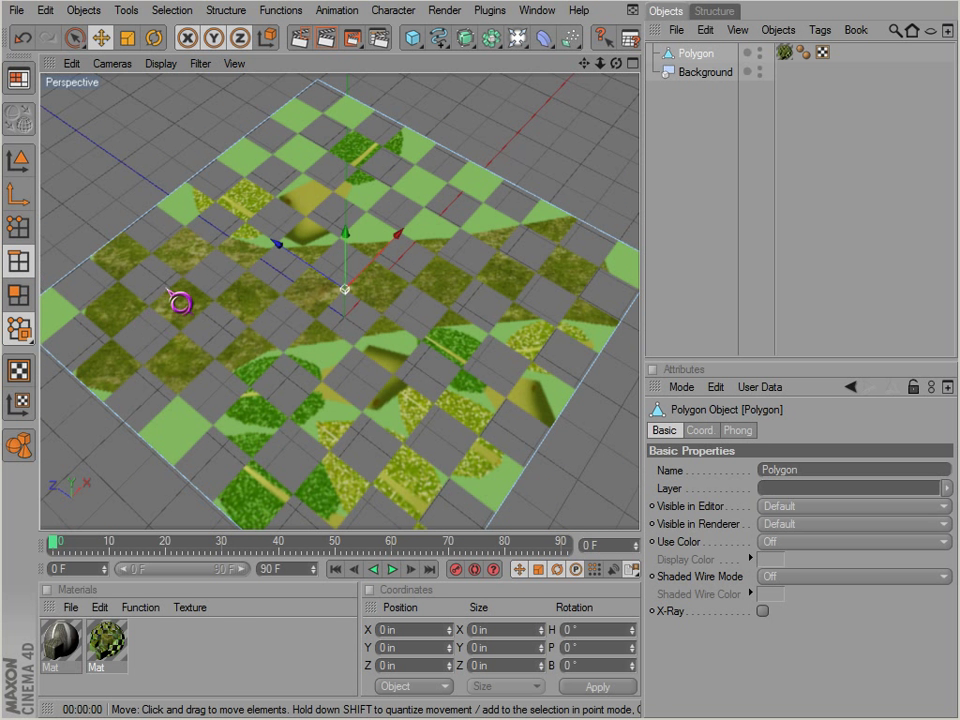
Cut the polygon into four strips with three roughly parallel Knife cuts.
{"action": "key", "text": "k"}
{"action": "scroll", "coordinate": [440, 336], "scroll_direction": "down", "scroll_amount": 1}
{"action": "left_click_drag", "start_coordinate": [97, 239], "coordinate": [476, 504]}
{"action": "left_click_drag", "start_coordinate": [567, 442], "coordinate": [150, 201]}
{"action": "left_click_drag", "start_coordinate": [208, 146], "coordinate": [588, 367]}
Select the second strip from the polygon's far edge and store it as a polygon selection.
{"action": "key", "text": "space"}
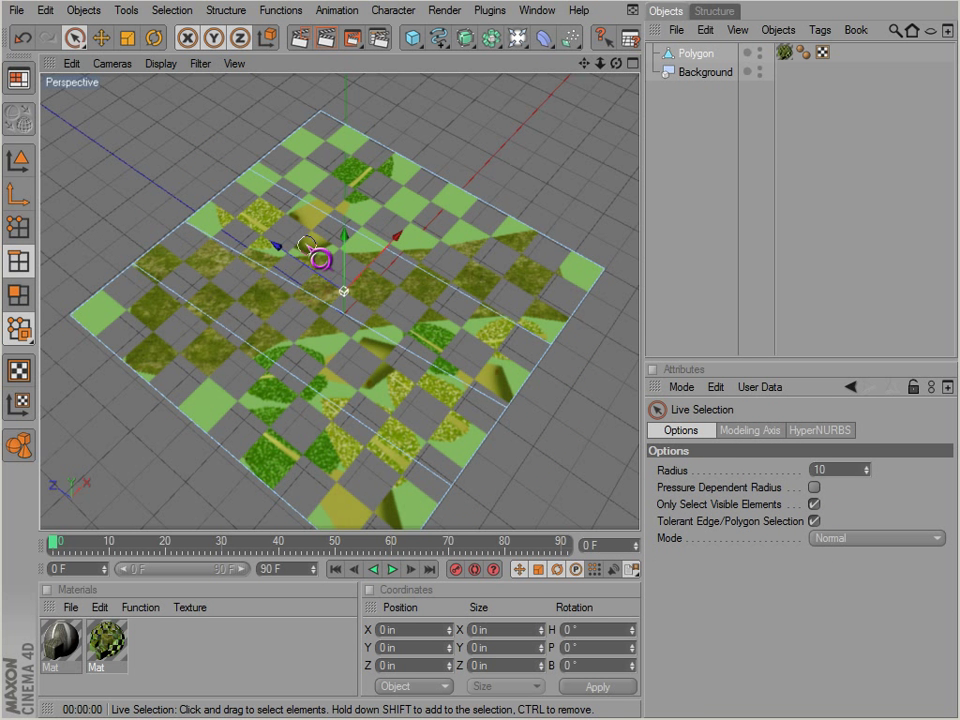
{"action": "left_click", "coordinate": [18, 294]}
{"action": "left_click", "coordinate": [298, 234]}
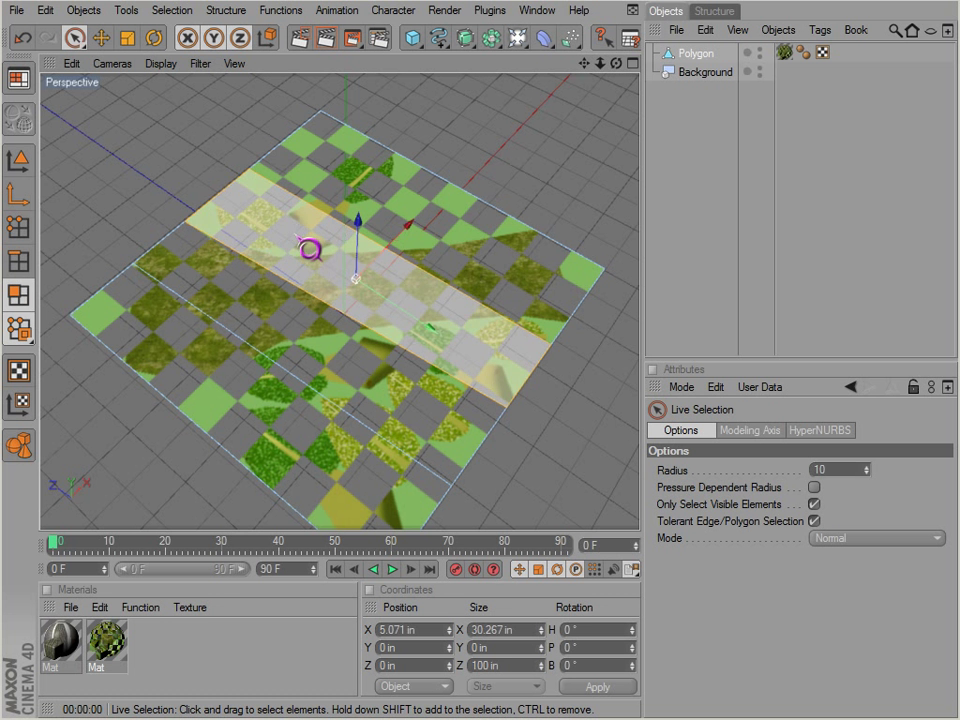
{"action": "left_click", "coordinate": [172, 10]}
{"action": "left_click", "coordinate": [205, 458]}
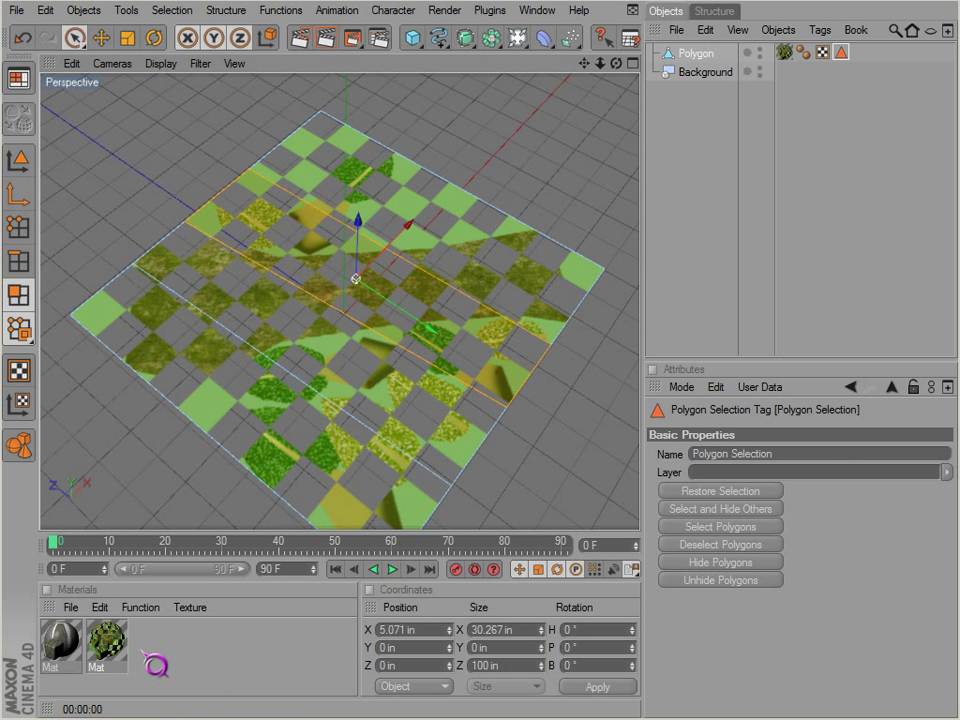
Apply the bark material to the Polygon object and restrict its texture tag to Polygon Selection.
{"action": "left_click_drag", "start_coordinate": [65, 634], "coordinate": [868, 60]}
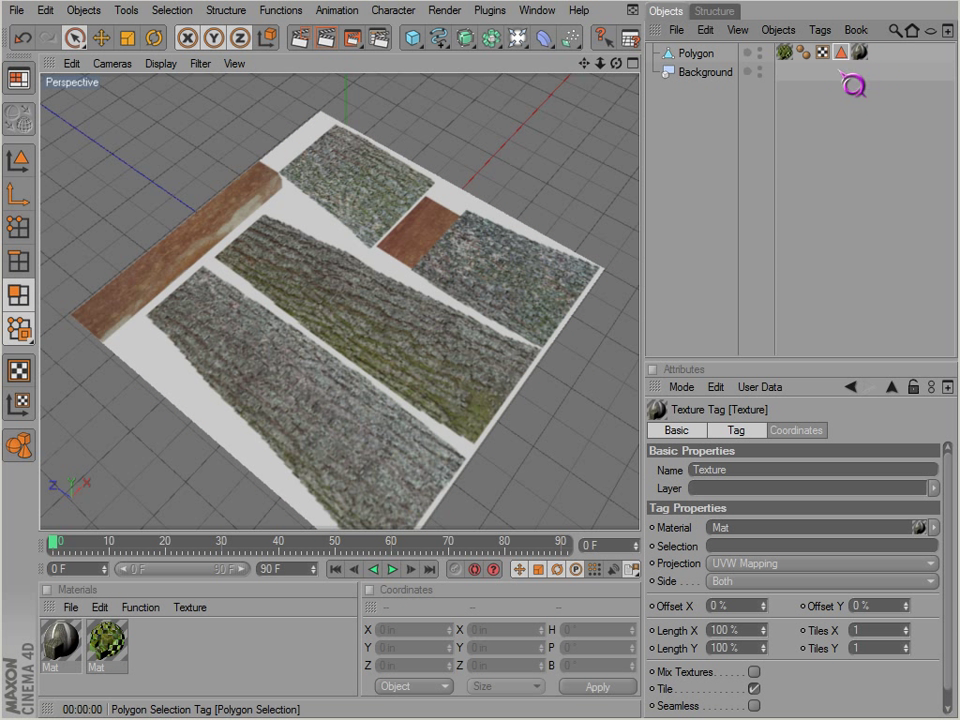
{"action": "left_click_drag", "start_coordinate": [729, 548], "coordinate": [736, 558]}
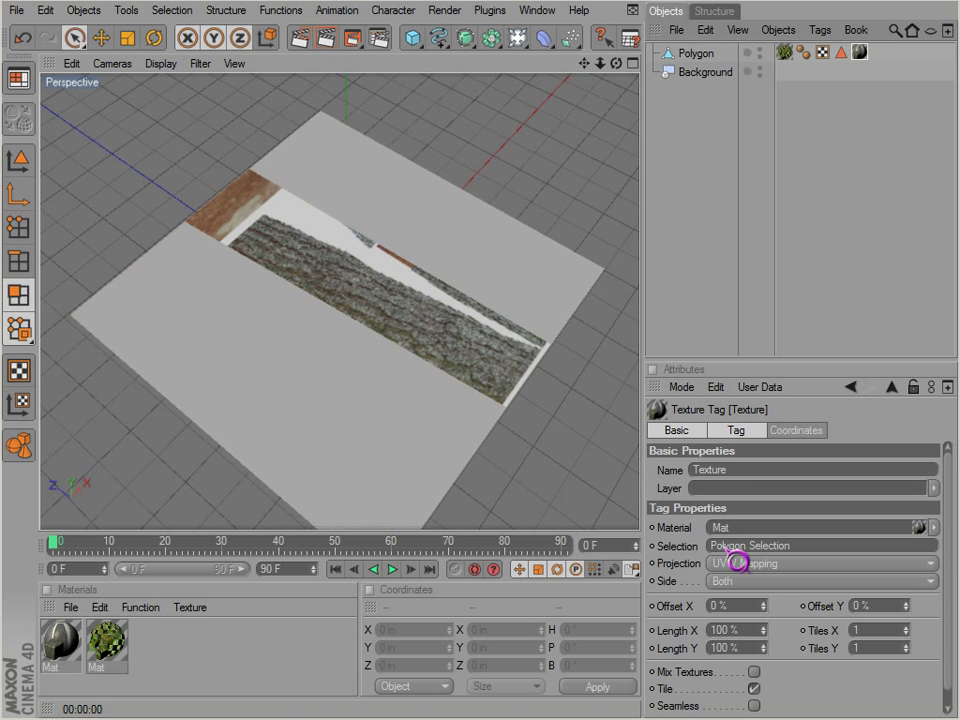
Render the perspective view from different angles to examine the bark strip against the leaf material on the Polygon object.
{"action": "left_click", "coordinate": [706, 302]}
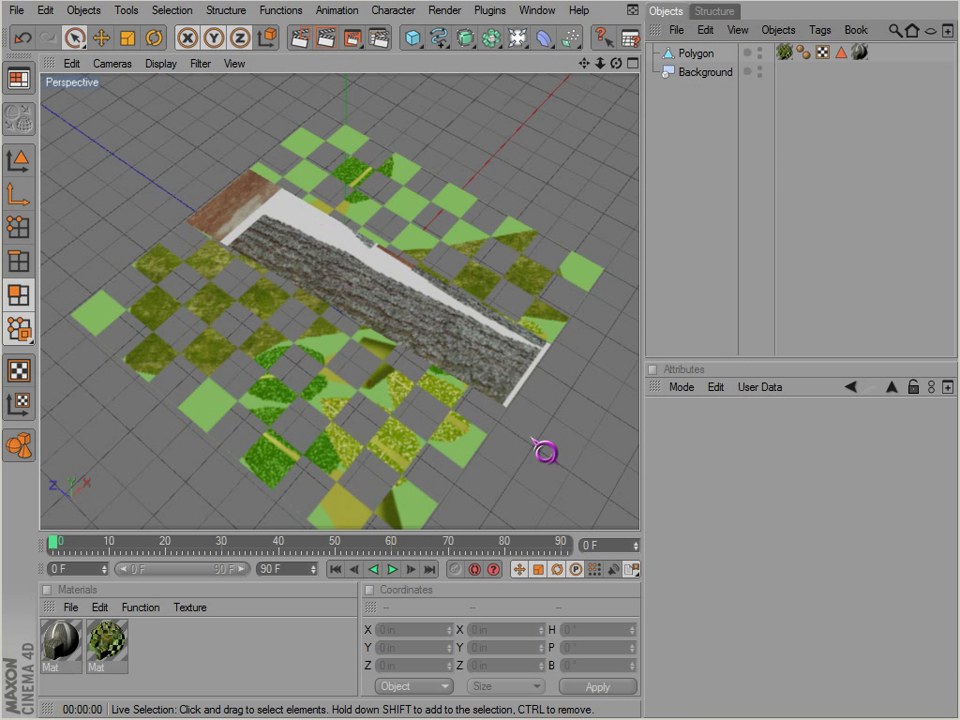
{"action": "key", "text": "ctrl+r"}
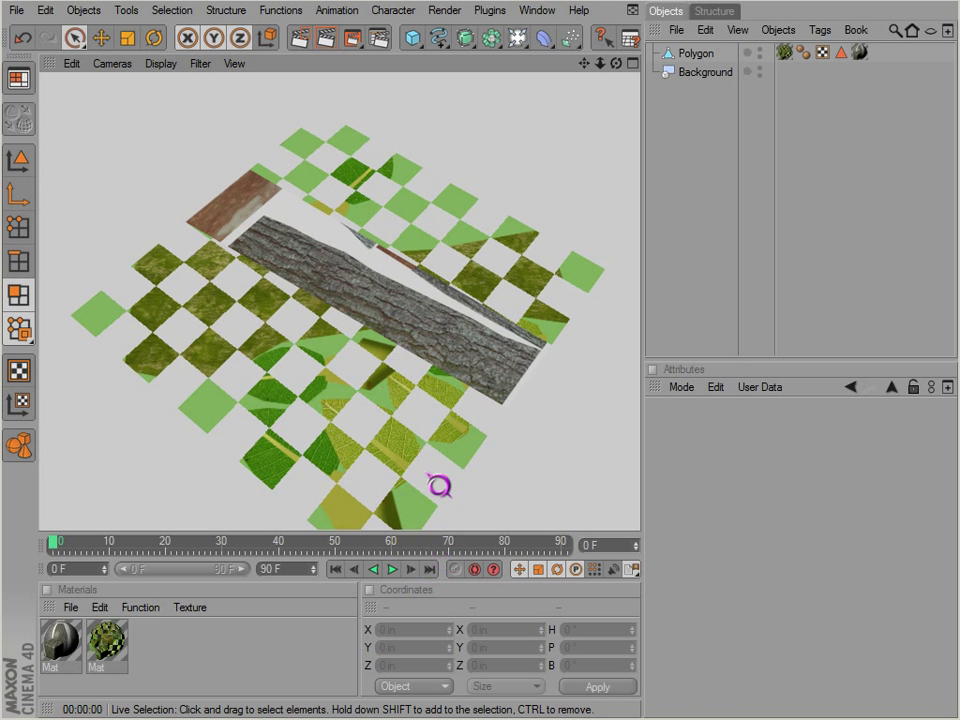
{"action": "left_click", "coordinate": [549, 454]}
{"action": "key", "text": "ctrl+r"}
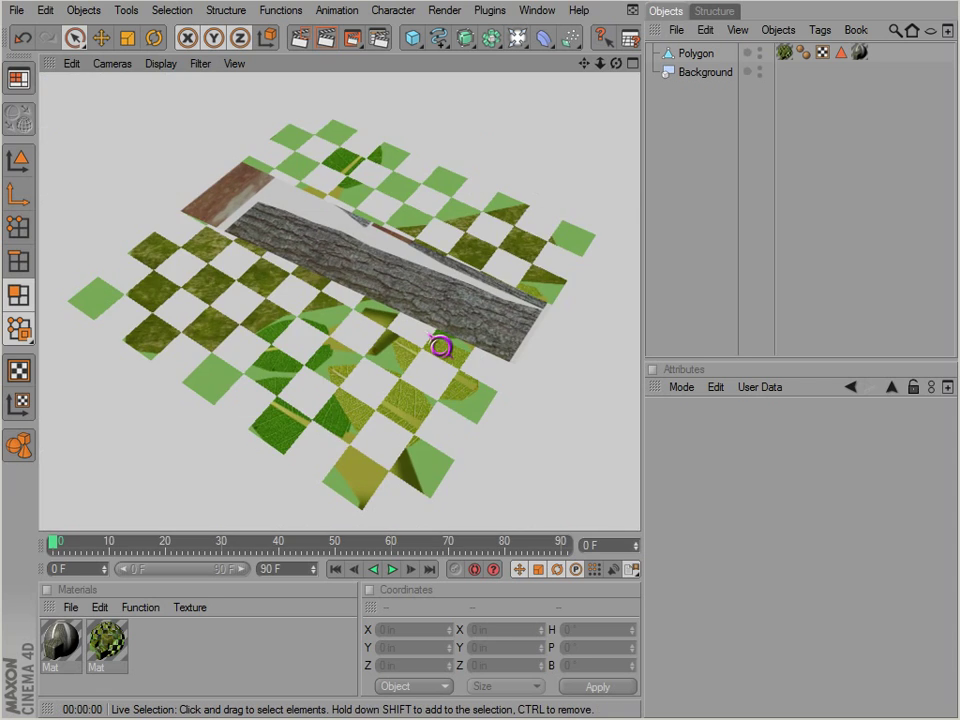
{"action": "left_click_drag", "start_coordinate": [441, 307], "coordinate": [432, 334], "text": "alt"}
Reorder the Polygon object's tags so the leaf texture tag comes after the bark texture tag.
{"action": "left_click_drag", "start_coordinate": [822, 53], "coordinate": [853, 53]}
{"action": "key", "text": "ctrl+z"}
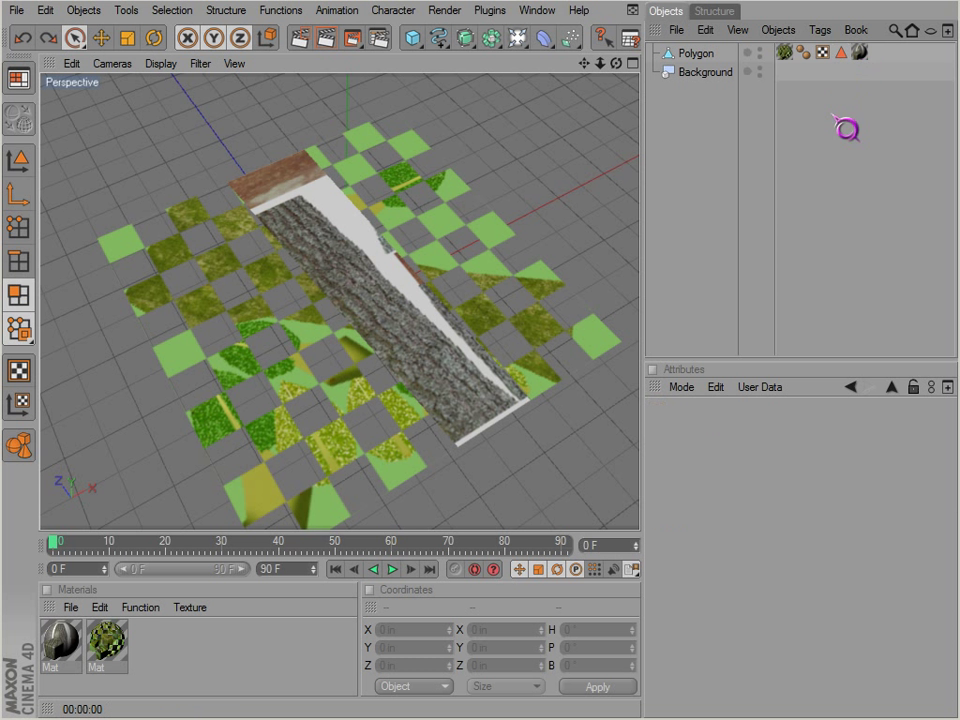
{"action": "left_click", "coordinate": [864, 56]}
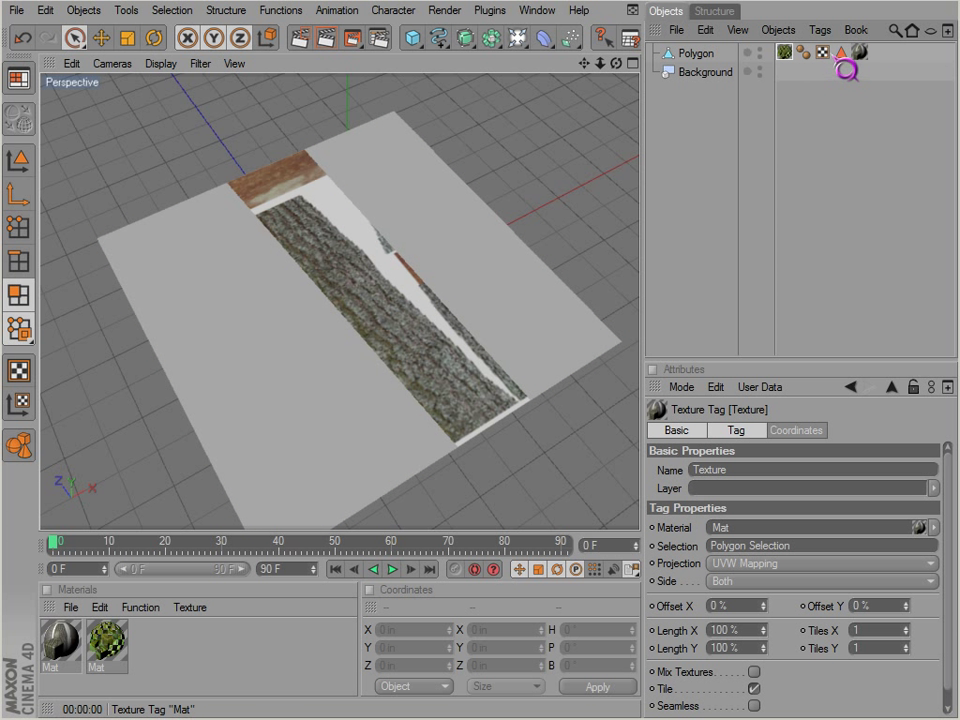
{"action": "left_click_drag", "start_coordinate": [837, 59], "coordinate": [872, 62]}
{"action": "left_click", "coordinate": [811, 150]}
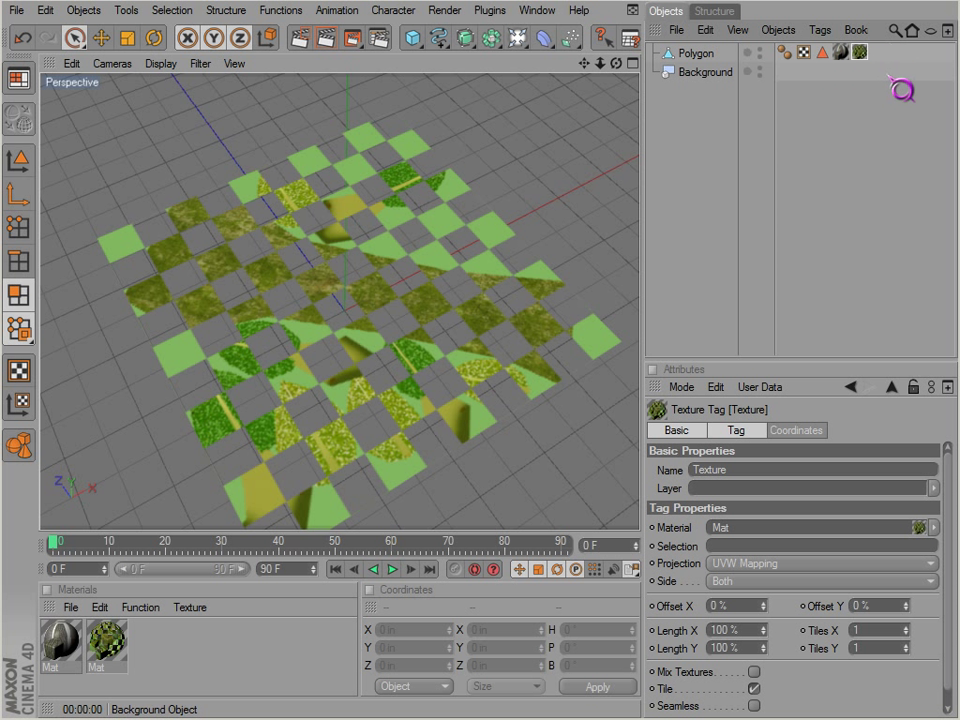
Render the perspective view from several angles to examine the leaf material layered over the bark strip.
{"action": "left_click", "coordinate": [846, 154]}
{"action": "key", "text": "ctrl+r"}
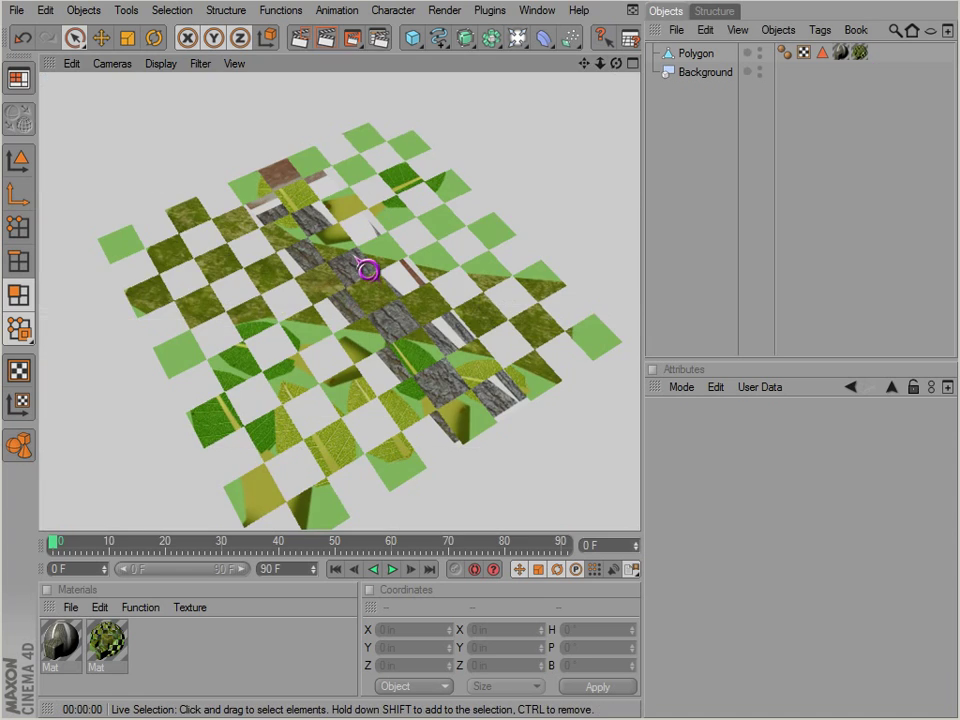
{"action": "left_click_drag", "start_coordinate": [422, 349], "coordinate": [546, 450], "text": "alt"}
{"action": "key", "text": "ctrl+r"}
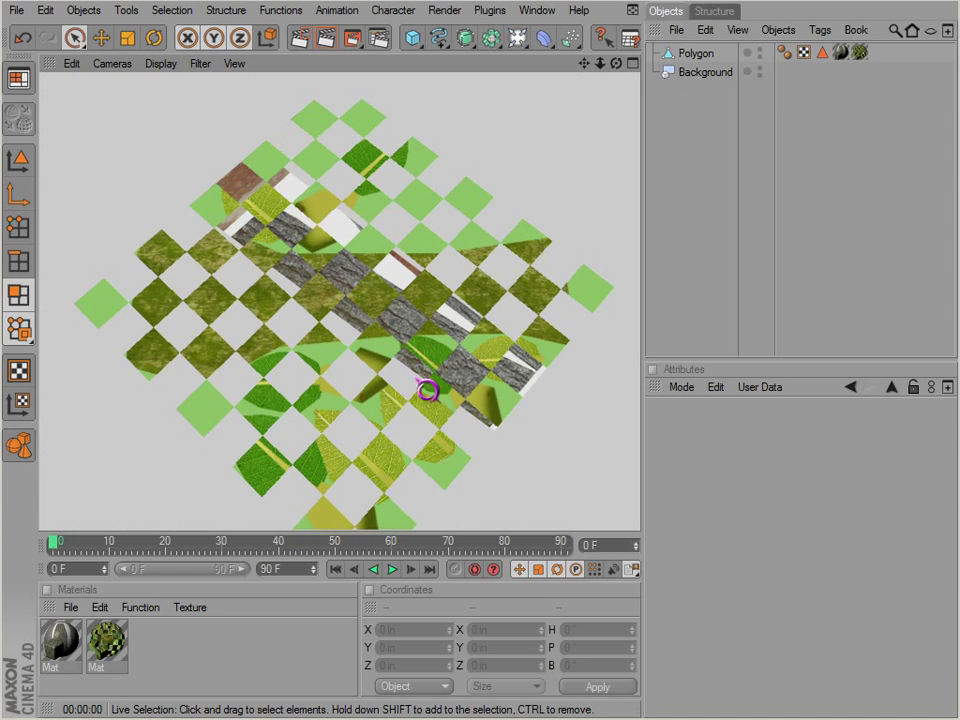
{"action": "left_click_drag", "start_coordinate": [446, 345], "coordinate": [439, 311], "text": "alt"}
{"action": "key", "text": "ctrl+r"}
{"action": "left_click_drag", "start_coordinate": [482, 401], "coordinate": [388, 332], "text": "alt"}
{"action": "key", "text": "ctrl+r"}
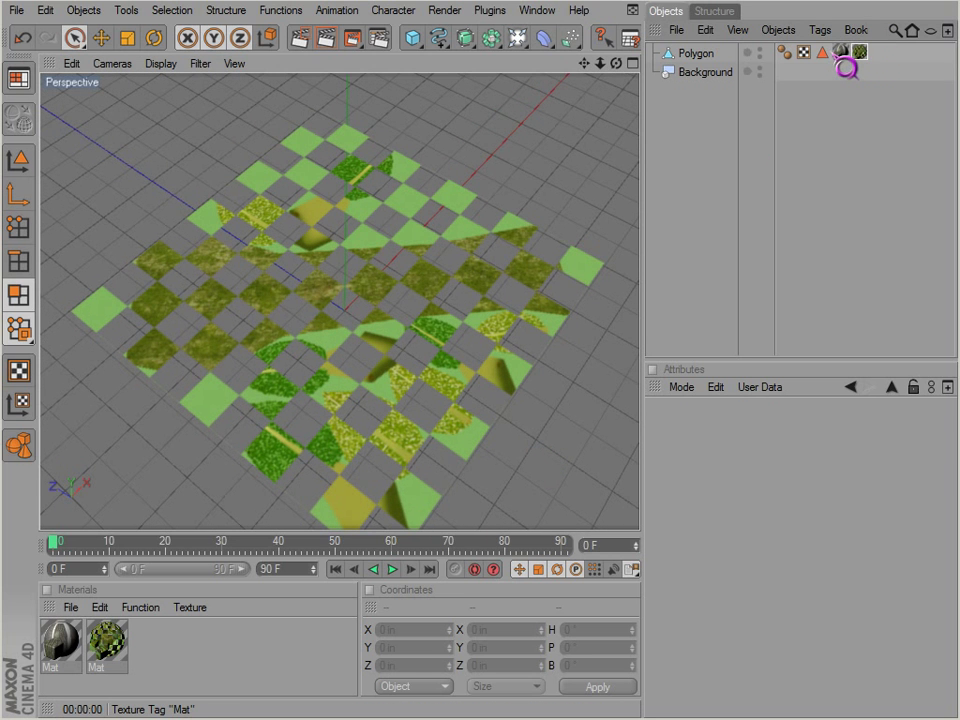
Move the leaf texture tag ahead of the polygon selection and bark texture tags, and render the view to check the layering.
{"action": "left_click_drag", "start_coordinate": [824, 52], "coordinate": [549, 452]}
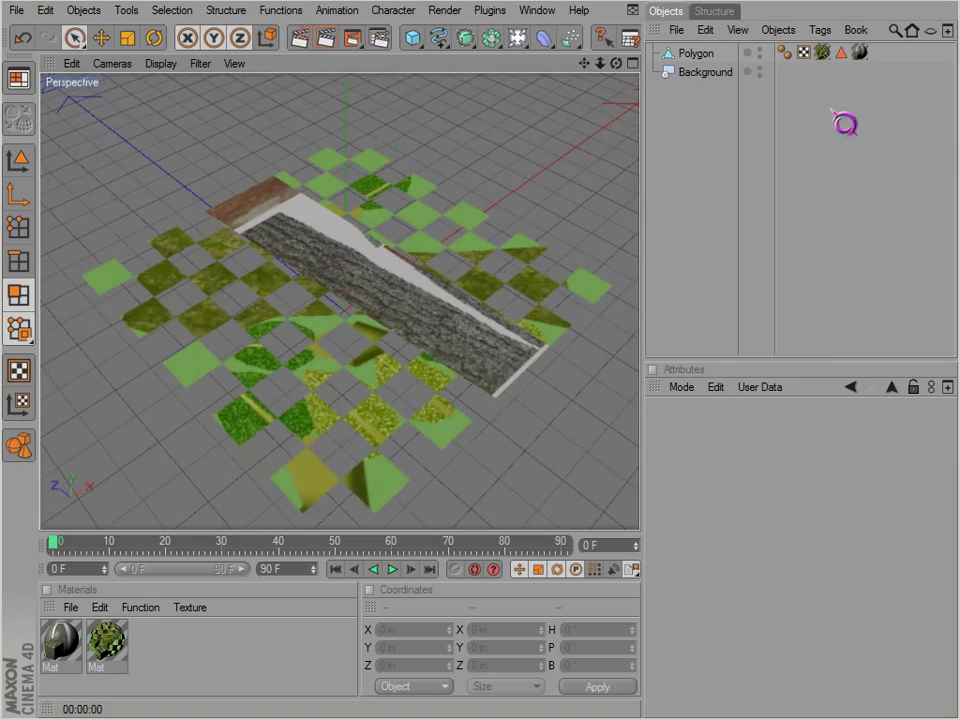
{"action": "left_click_drag", "start_coordinate": [825, 54], "coordinate": [853, 58]}
{"action": "left_click", "coordinate": [863, 54]}
{"action": "left_click", "coordinate": [808, 181]}
{"action": "key", "text": "ctrl+r"}
{"action": "mouse_move", "coordinate": [431, 252]}
{"action": "left_mouse_down", "text": "alt"}
{"action": "mouse_move", "coordinate": [540, 446]}
{"action": "mouse_move", "coordinate": [431, 240]}
{"action": "left_mouse_up", "text": "alt"}
Inspect the bark texture tag's settings on the Polygon object and clear the tag selection.
{"action": "left_click", "coordinate": [840, 55]}
{"action": "left_click_drag", "start_coordinate": [833, 63], "coordinate": [820, 57]}
{"action": "left_click", "coordinate": [864, 56]}
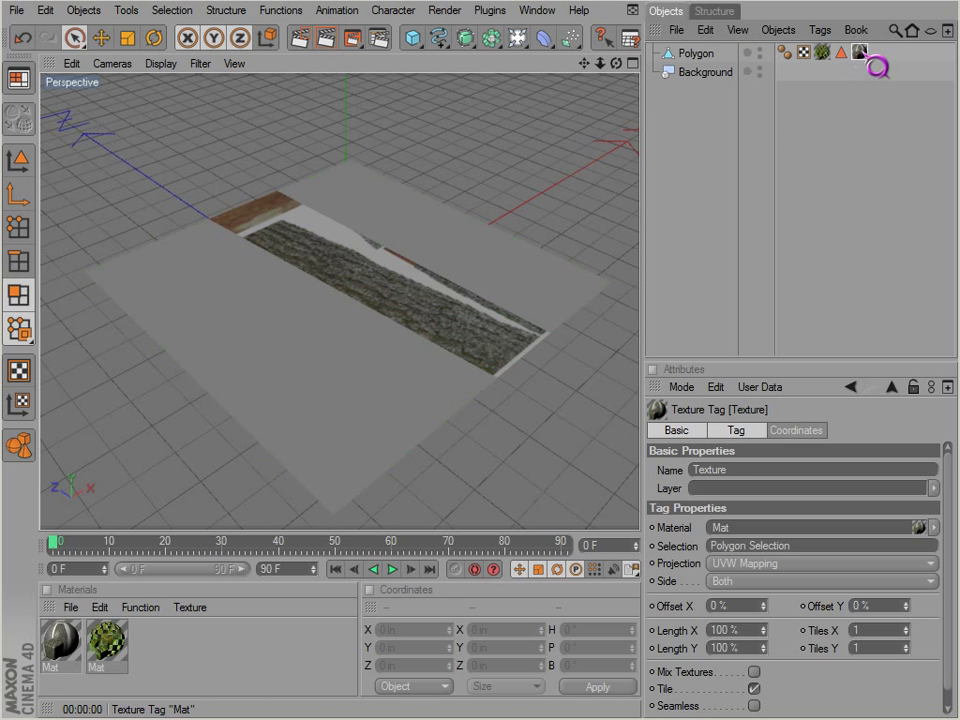
{"action": "left_click", "coordinate": [843, 191]}
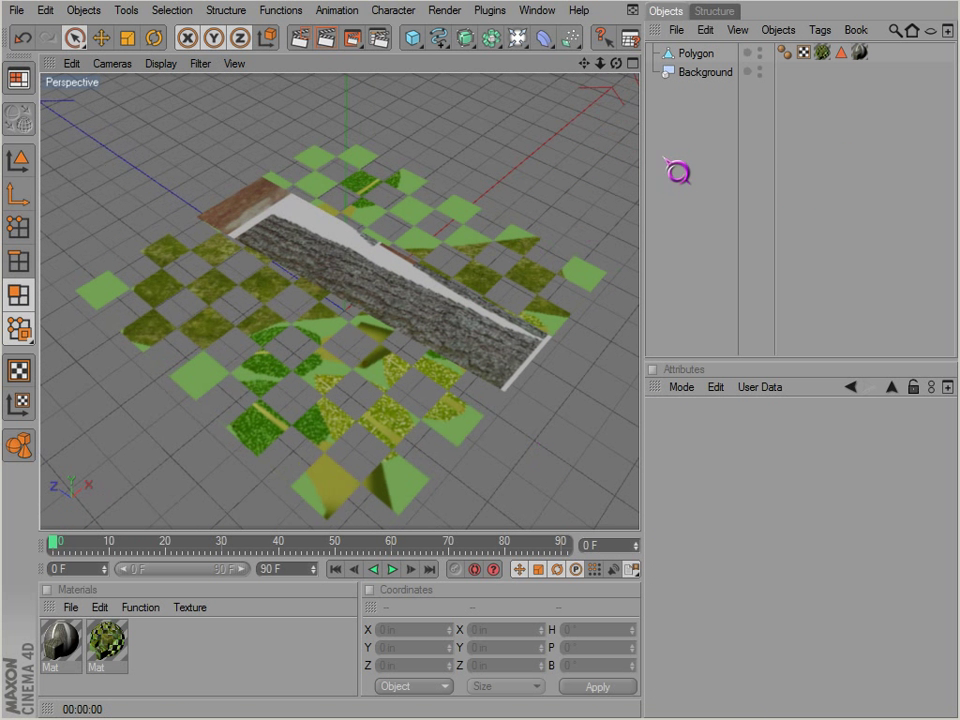